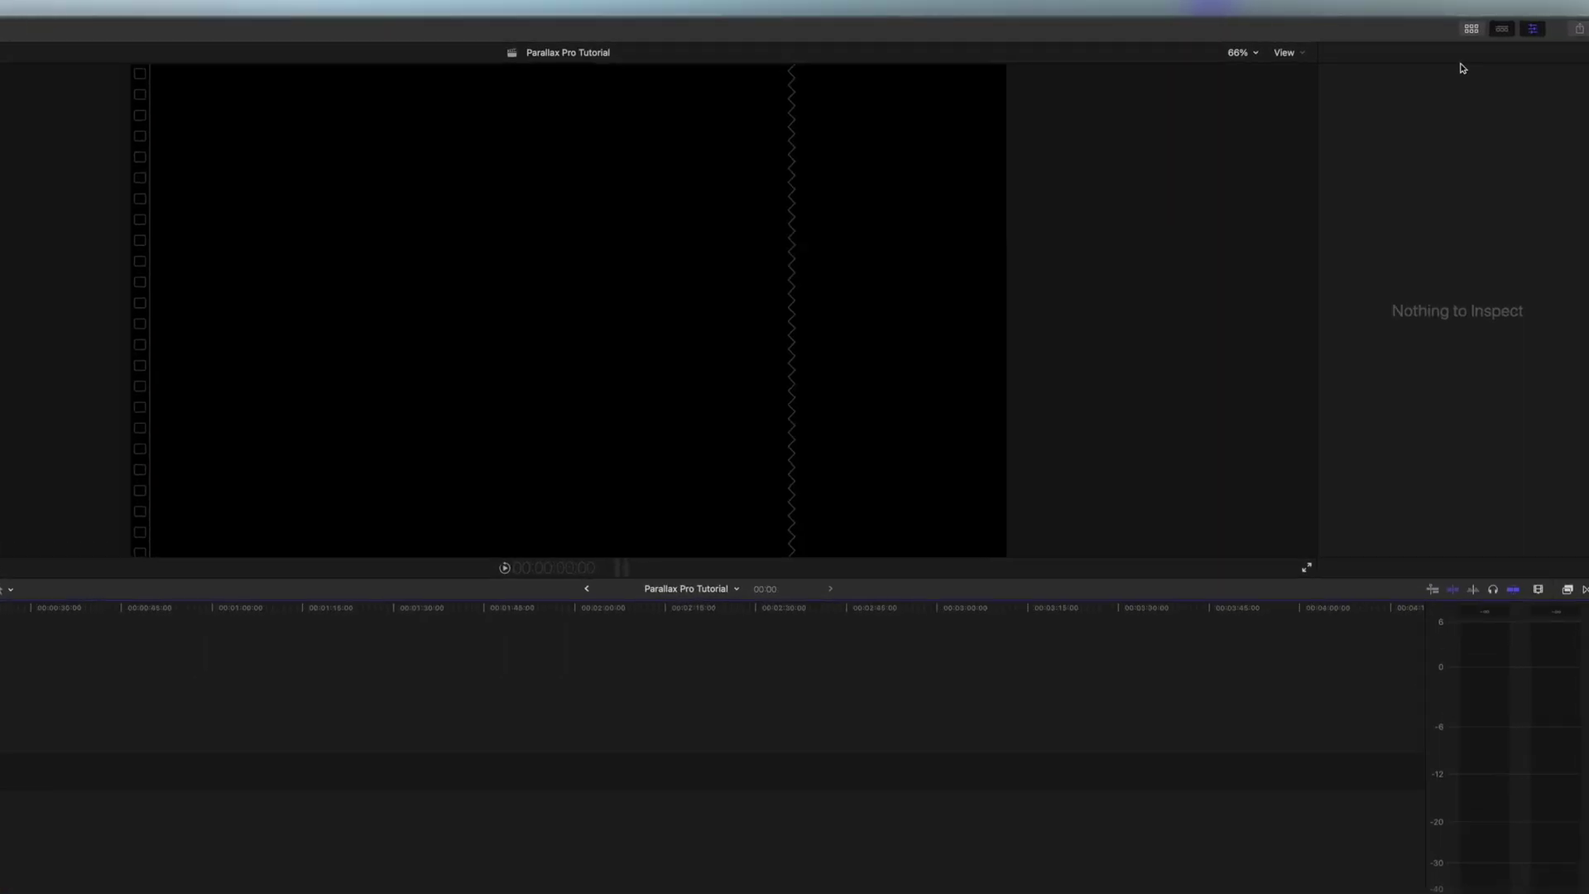
Step: Show the browser listing the Parallax Pro generators (Parallax 01 through 11)
left_click(1475, 29)
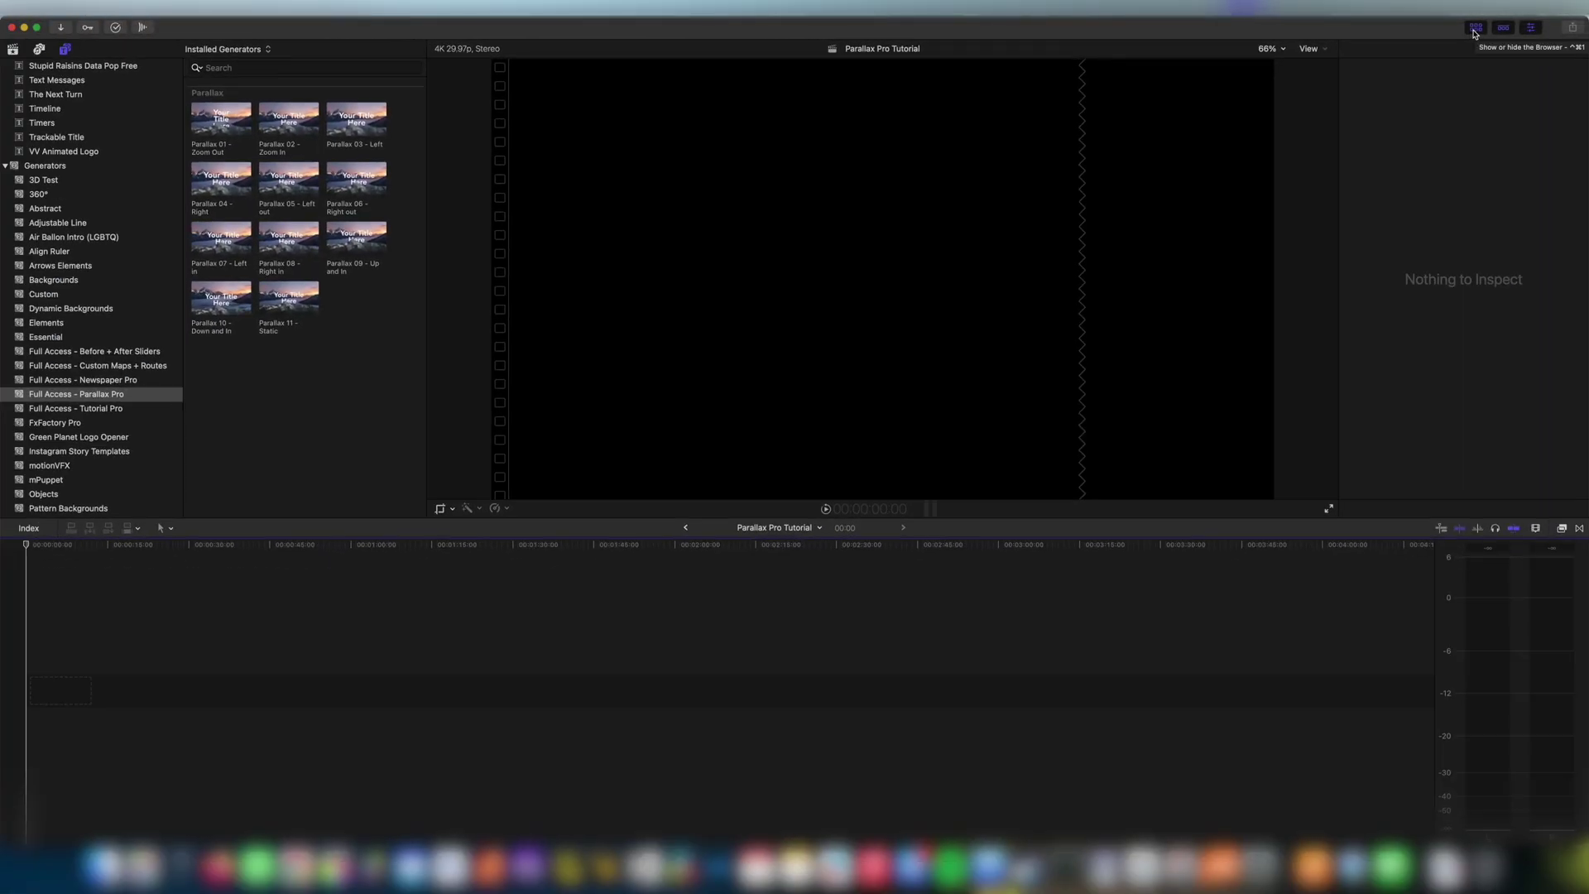
Step: Connect the Parallax 02 - Zoom In generator to the timeline as a 12-second clip
scroll(58, 172, "down", 2)
scroll(58, 172, "up", 2)
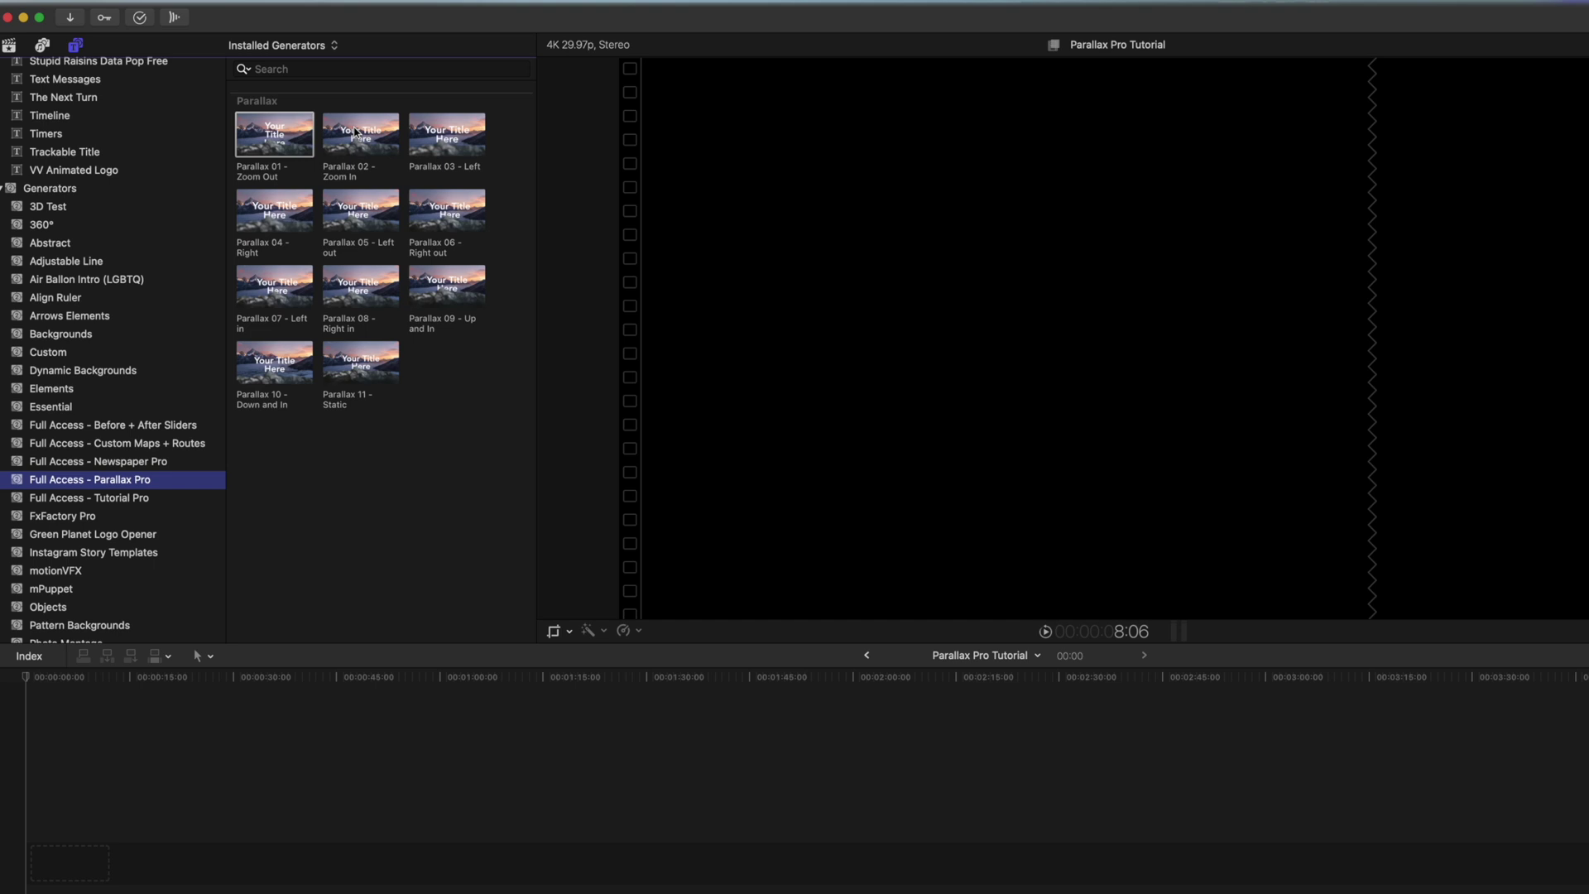
left_click(356, 133)
key("q")
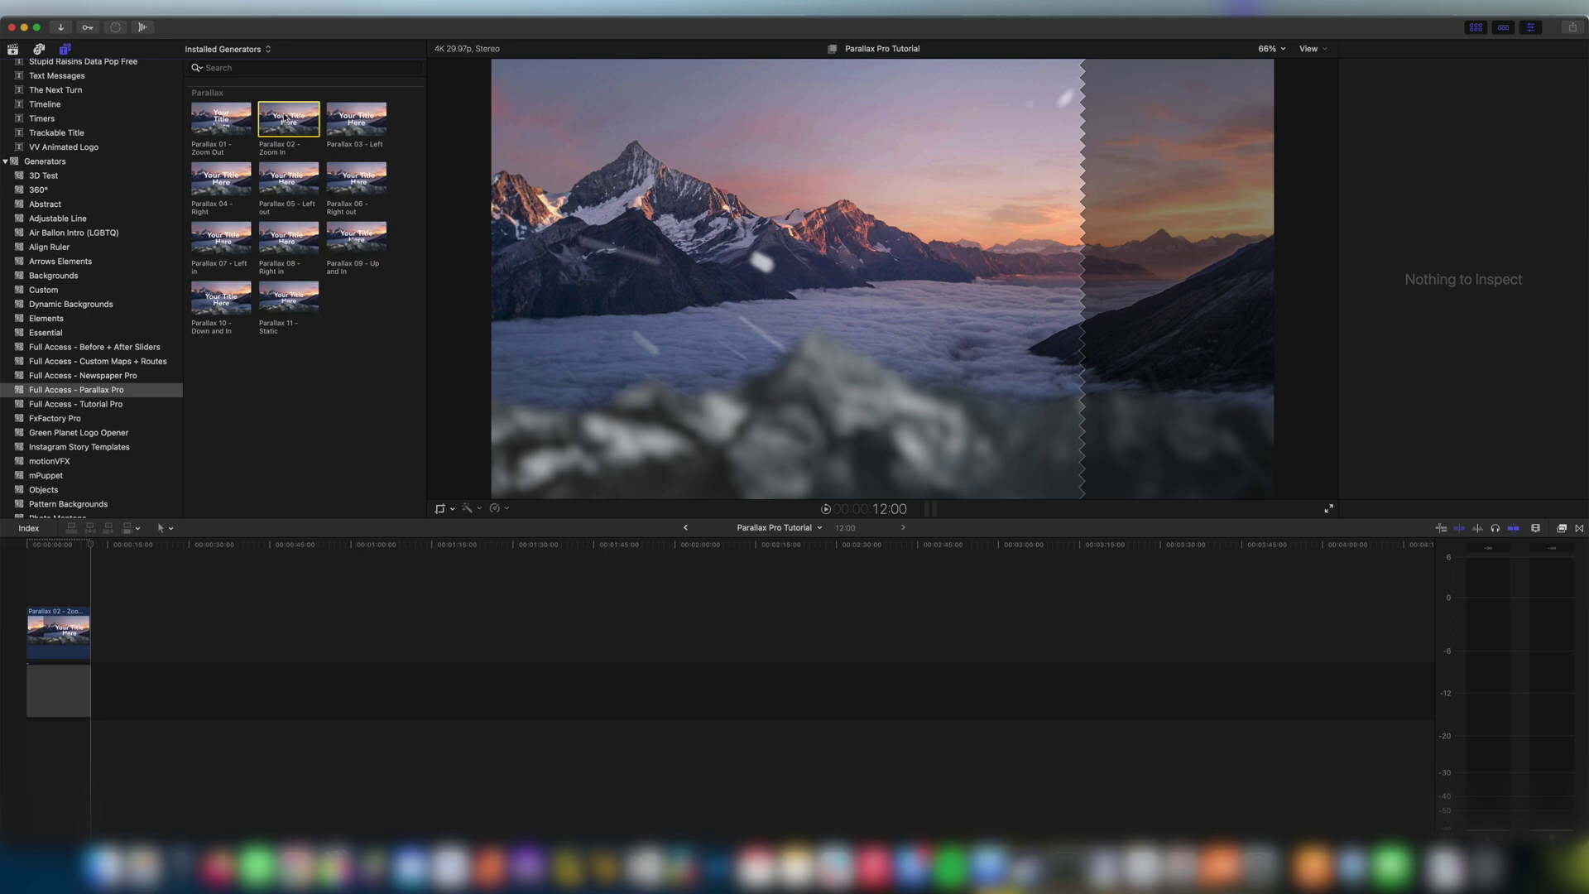
Step: Fit the timeline, preview the title mid-animation, select the clip and return to the start
left_click(1536, 527)
left_click_drag(1481, 617, 1519, 617)
left_click(434, 546)
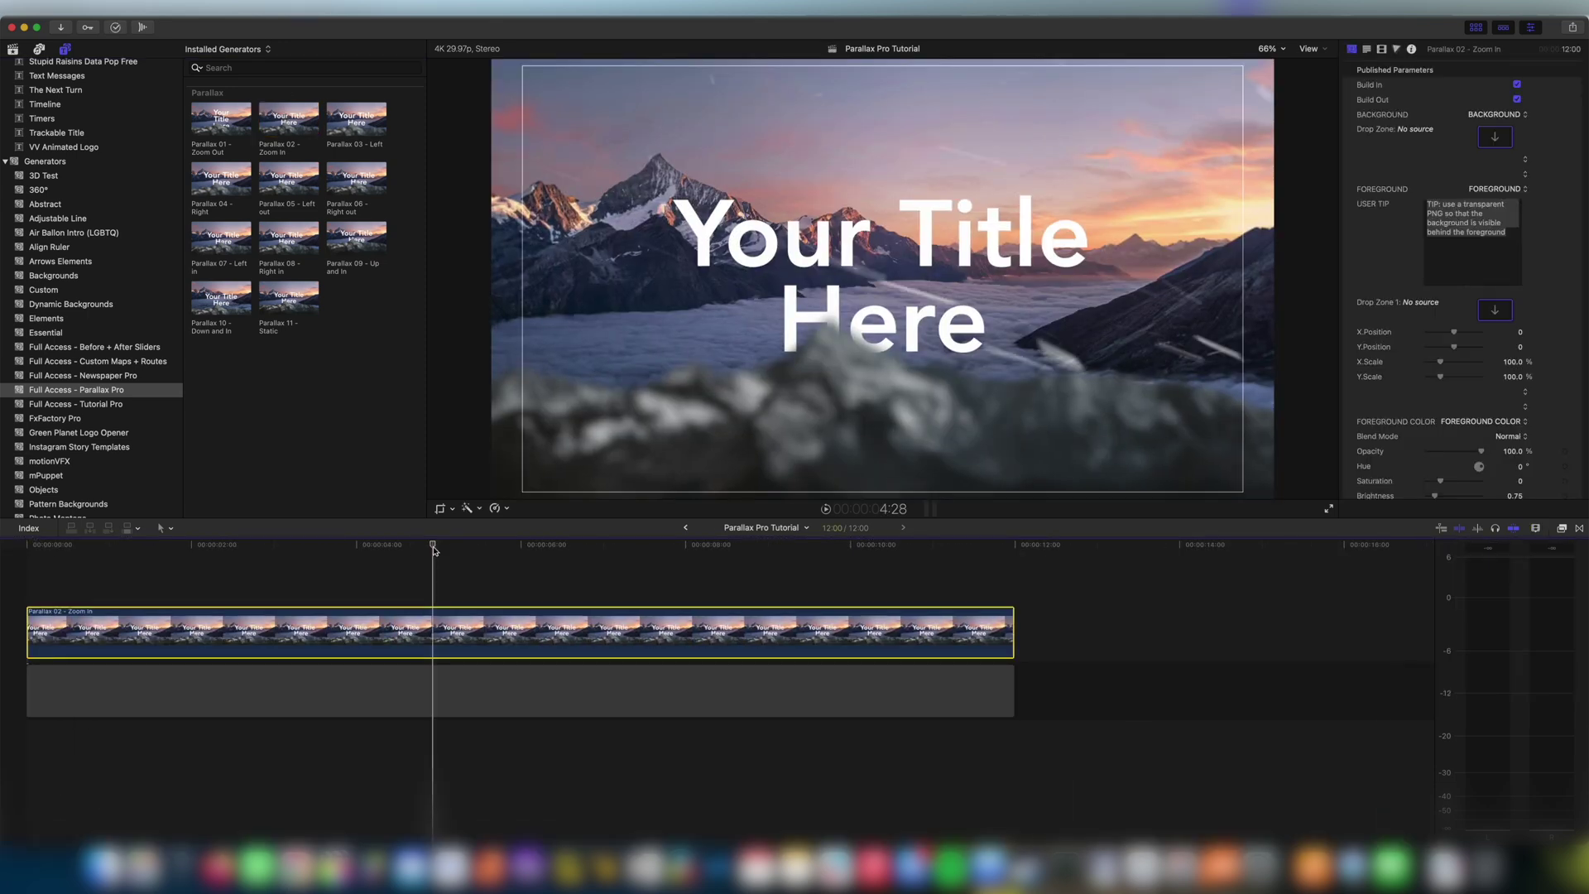
left_click(4, 560)
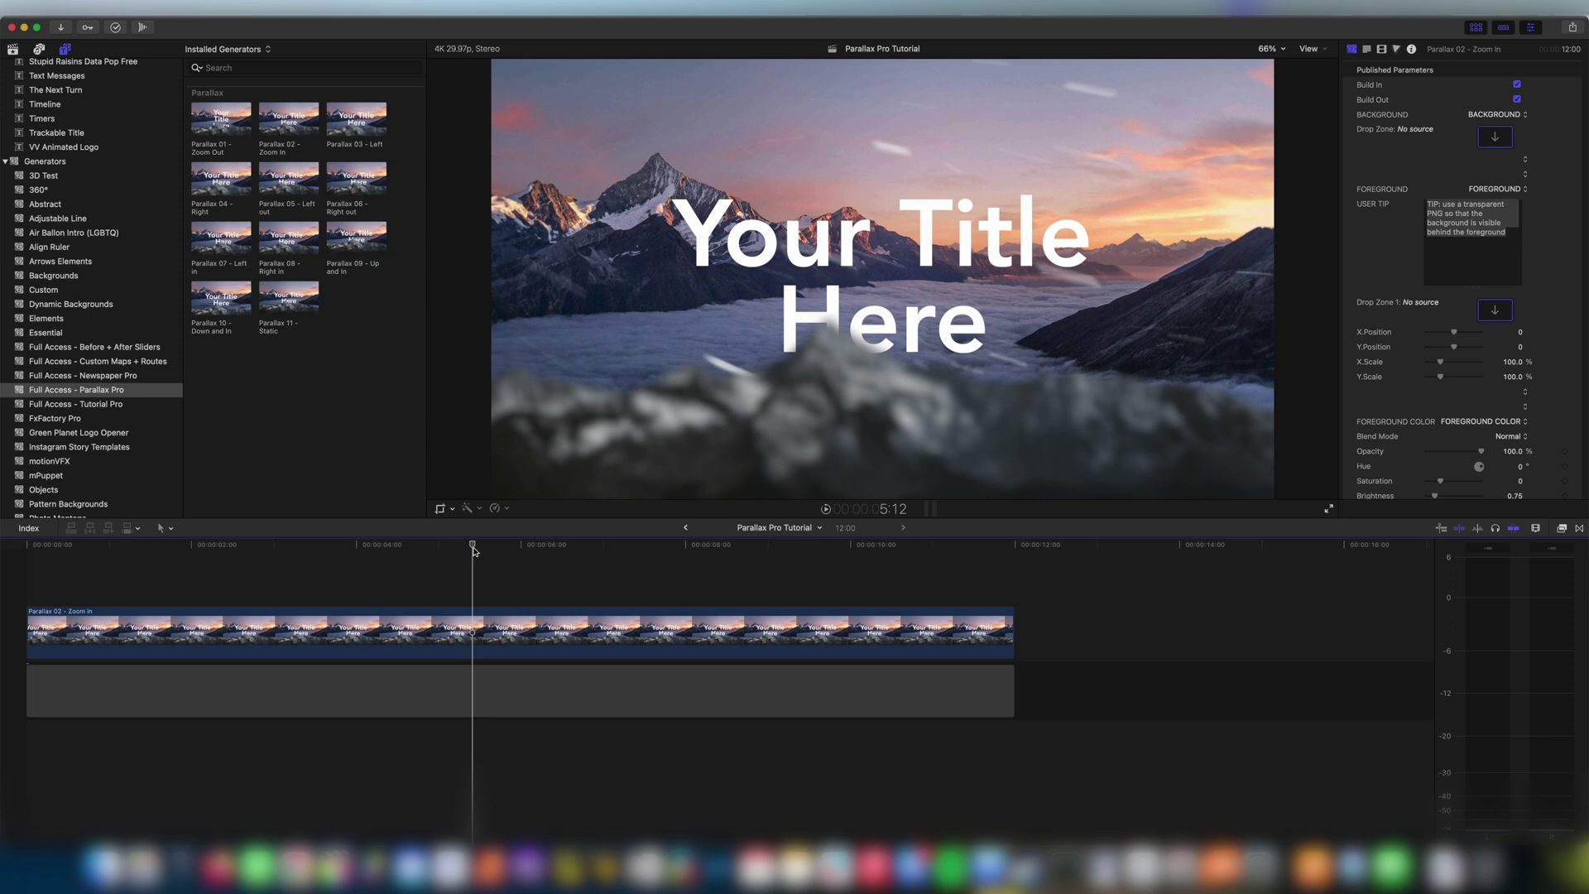
left_click_drag(473, 546, 433, 546)
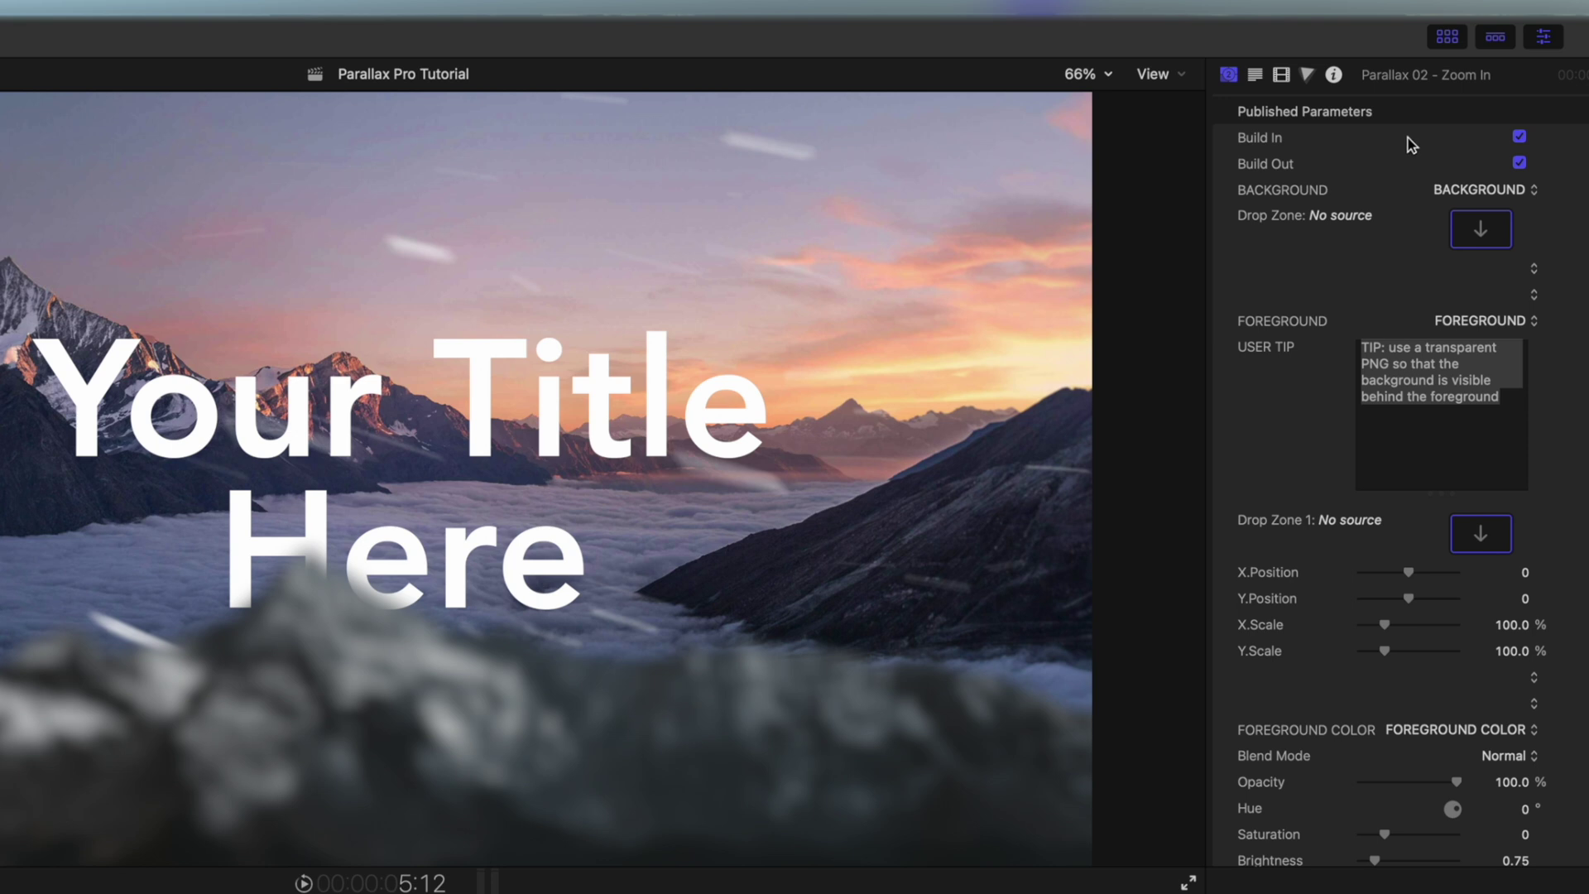
left_click(1544, 40)
left_click(1544, 39)
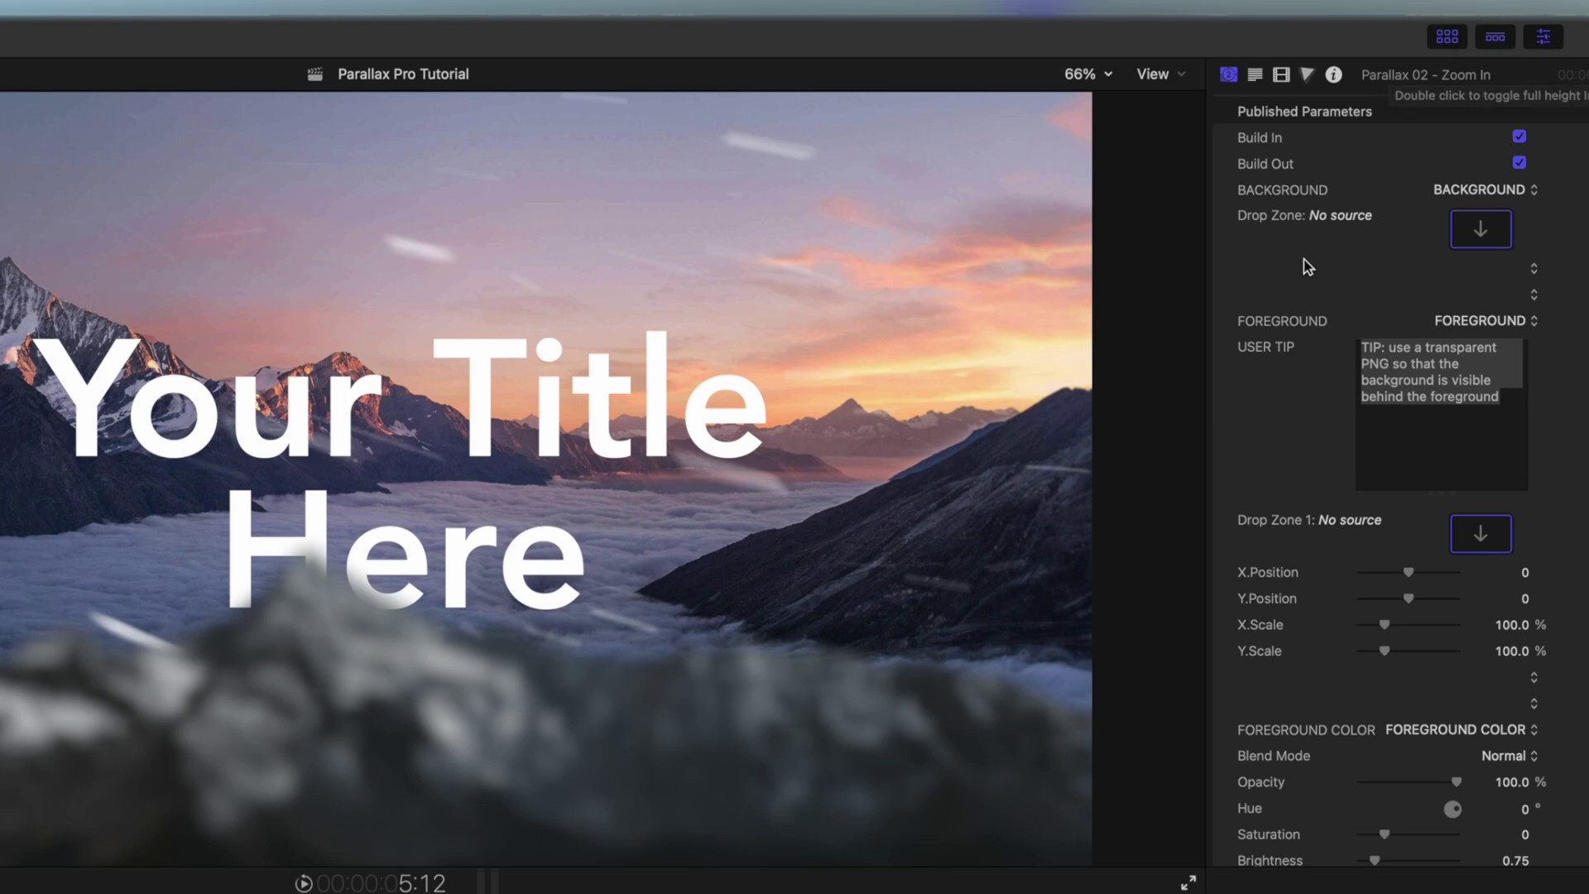
scroll(1305, 265, "down", 15)
scroll(1305, 265, "down", 12)
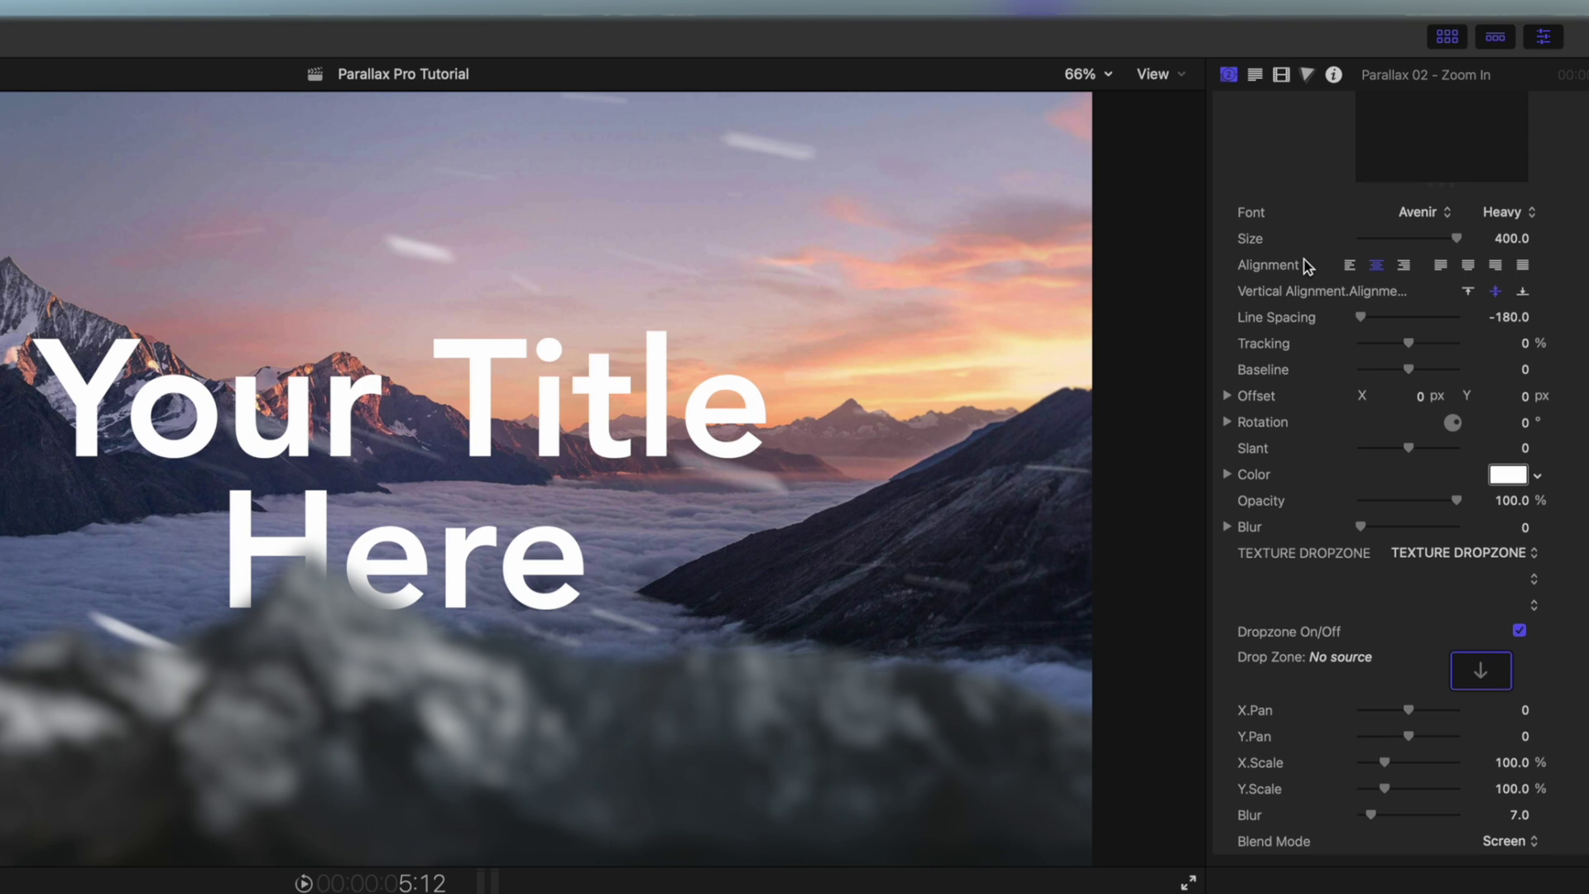
scroll(1306, 266, "up", 20)
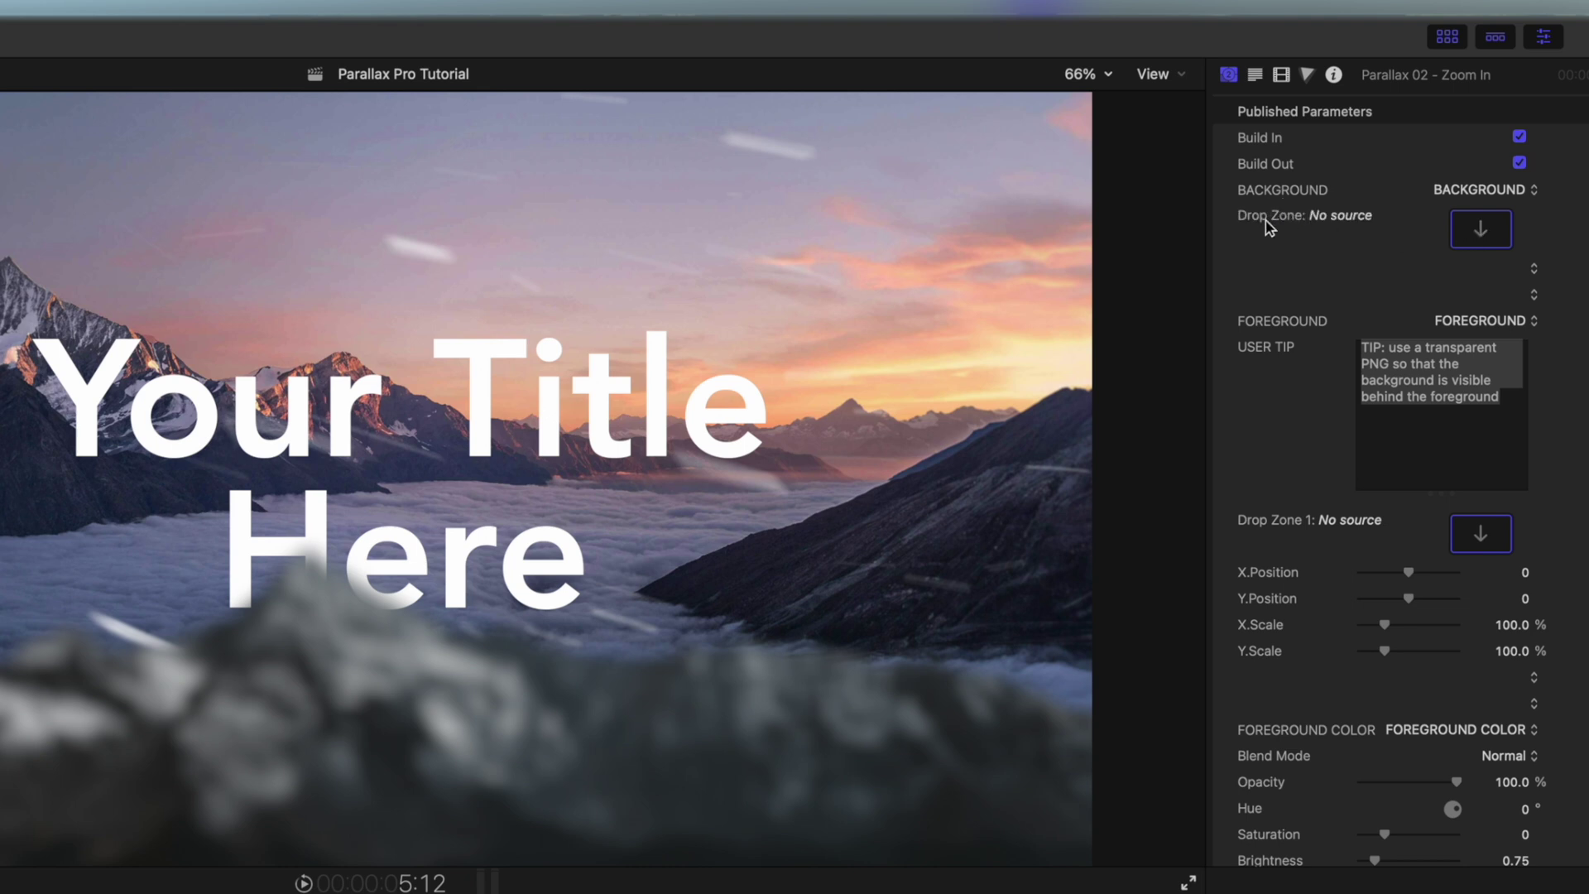
Step: Assign the Earth clip from the Libraries sidebar to the title's Background Drop Zone
left_click(1488, 234)
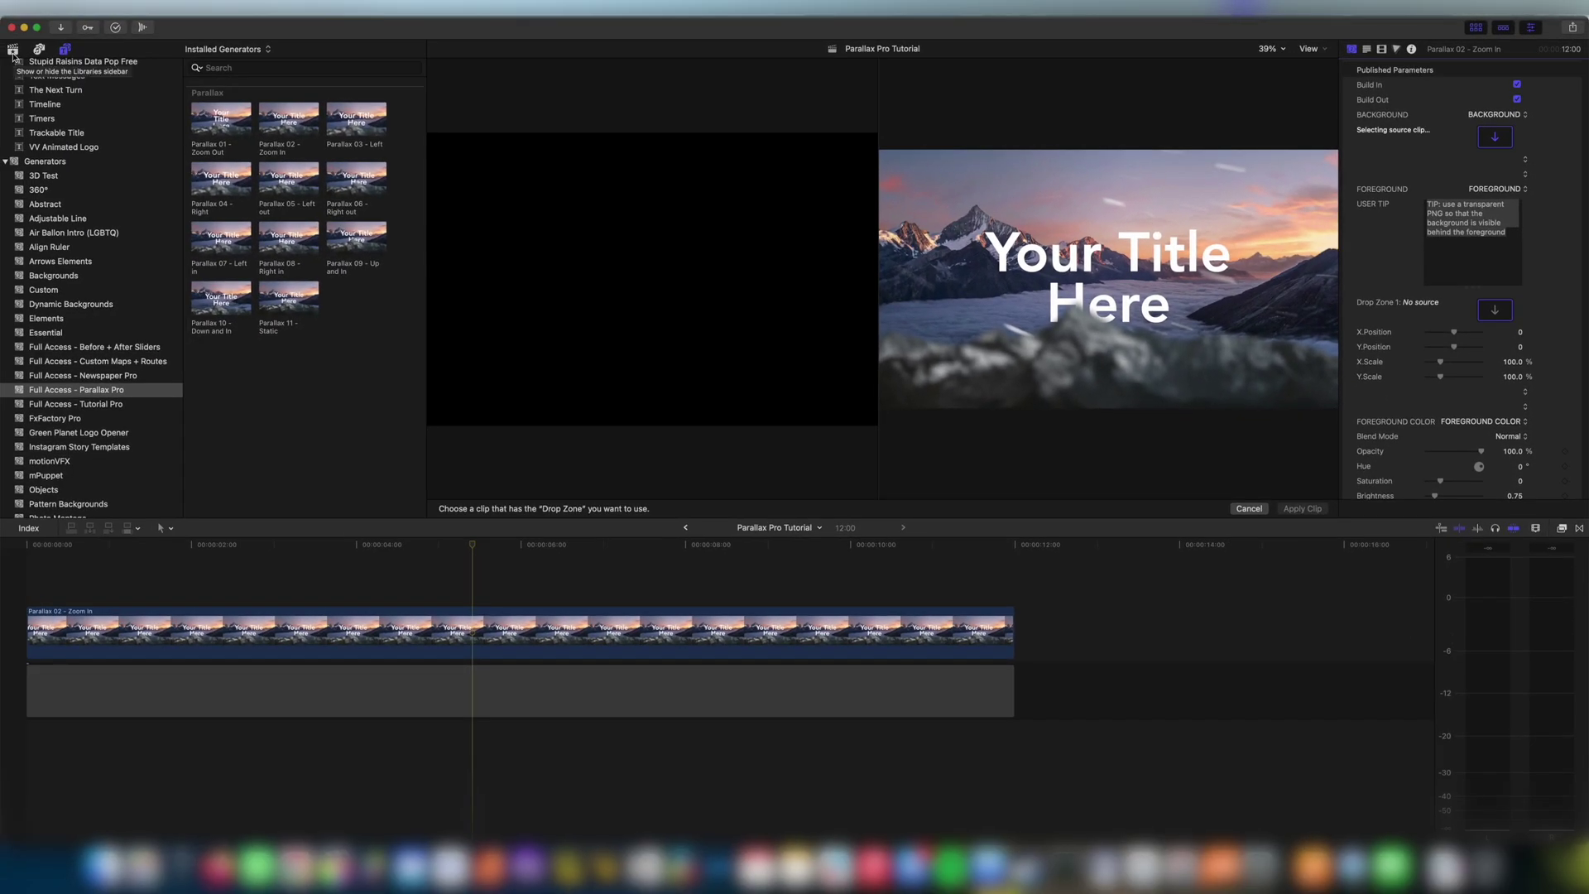
left_click(12, 52)
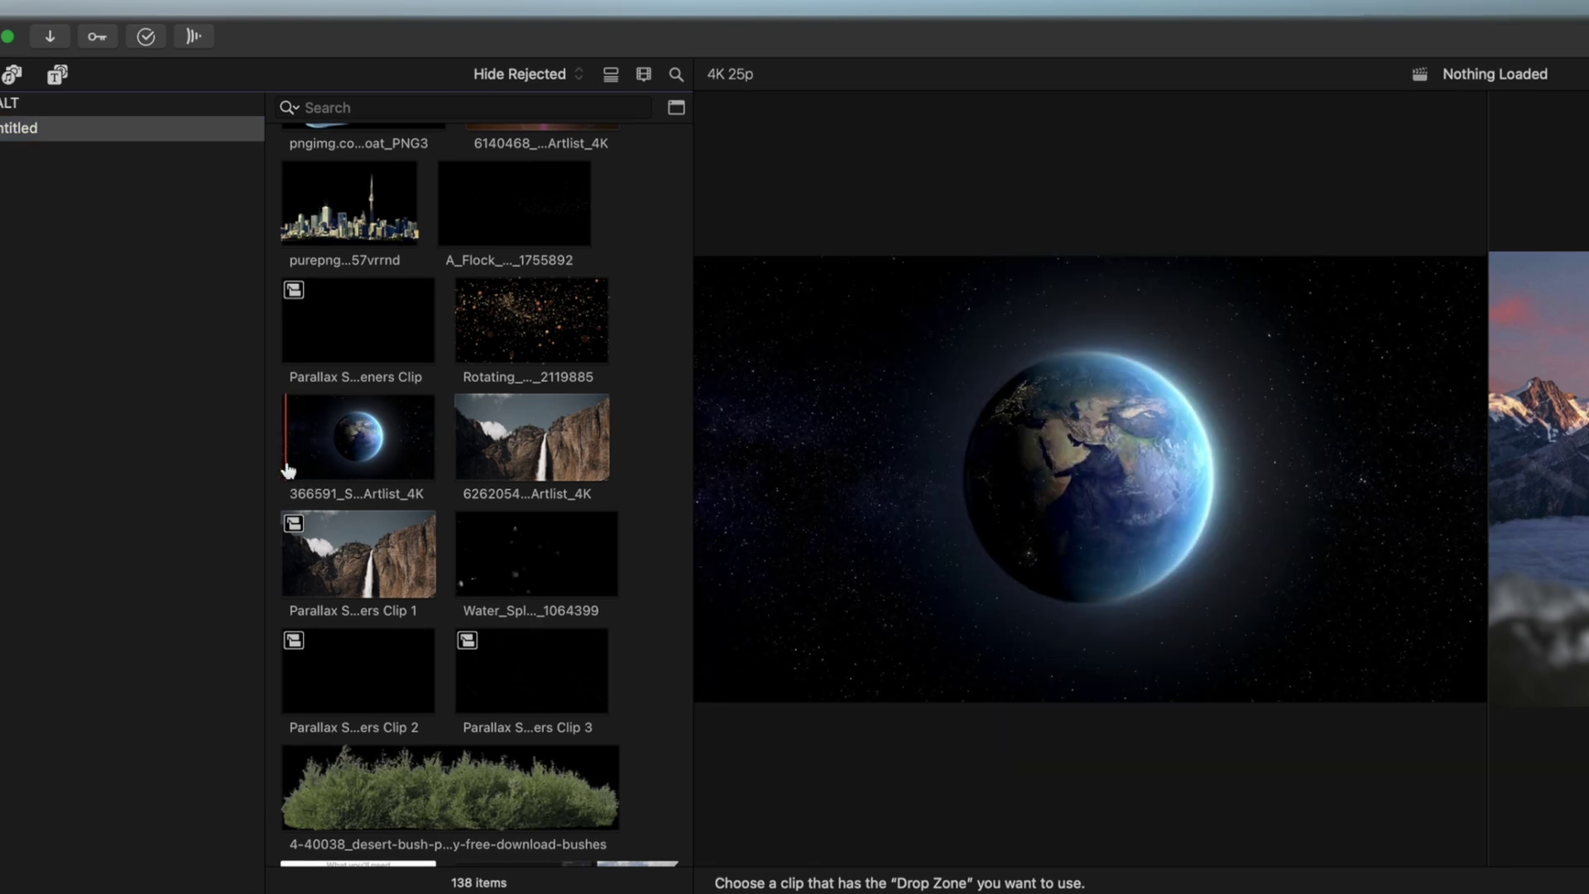
left_click(287, 470)
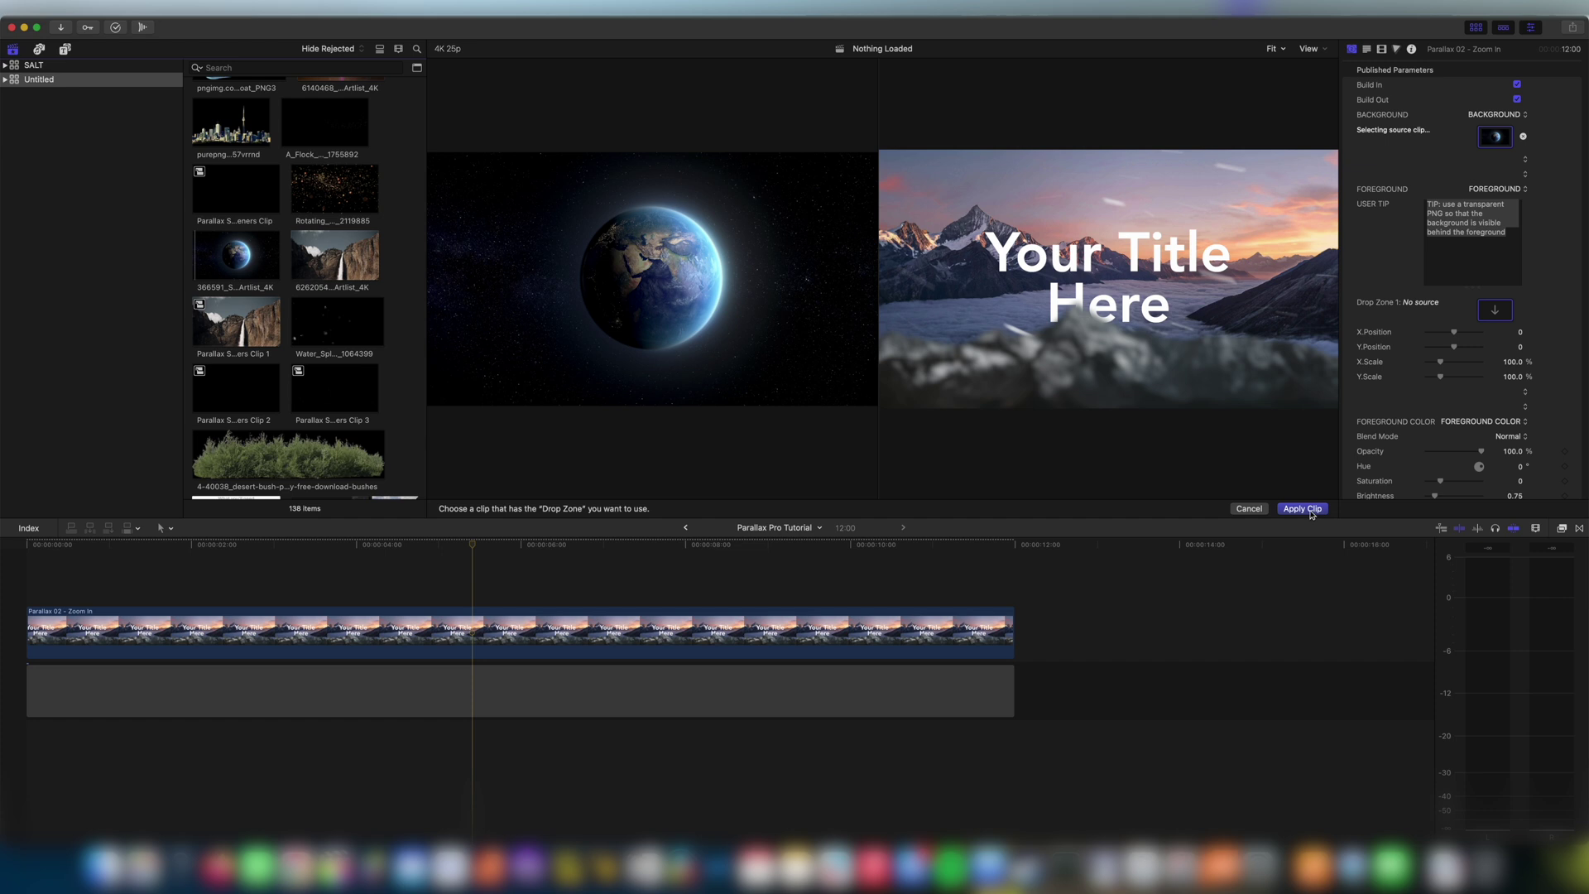
left_click(1304, 509)
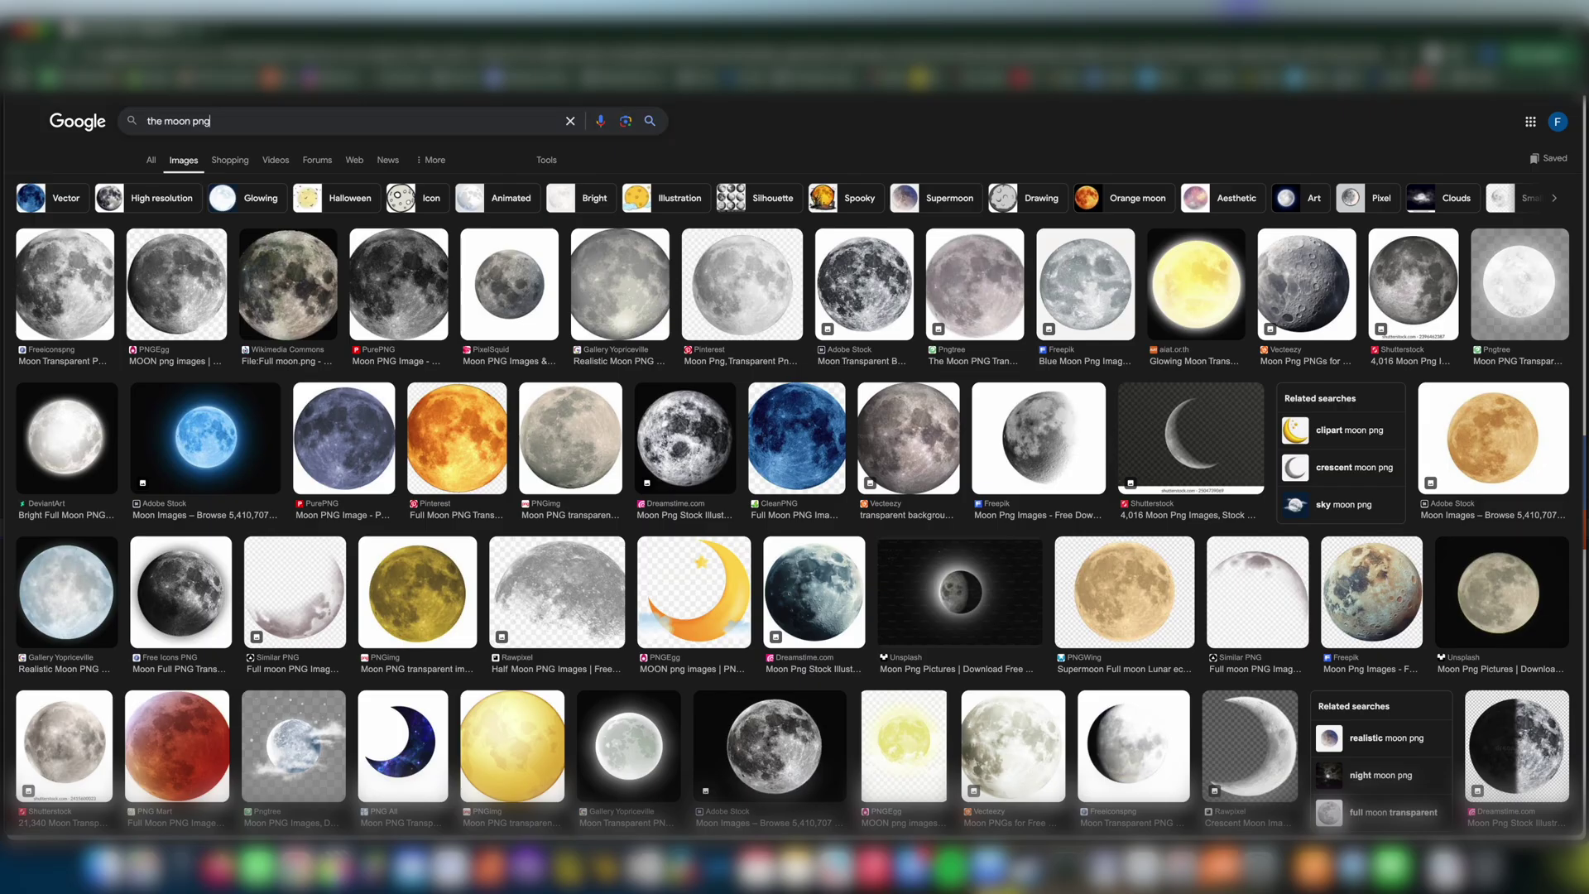
Step: Search 'the moon png transparent', filter to Large size, and preview a full-moon image
type("t")
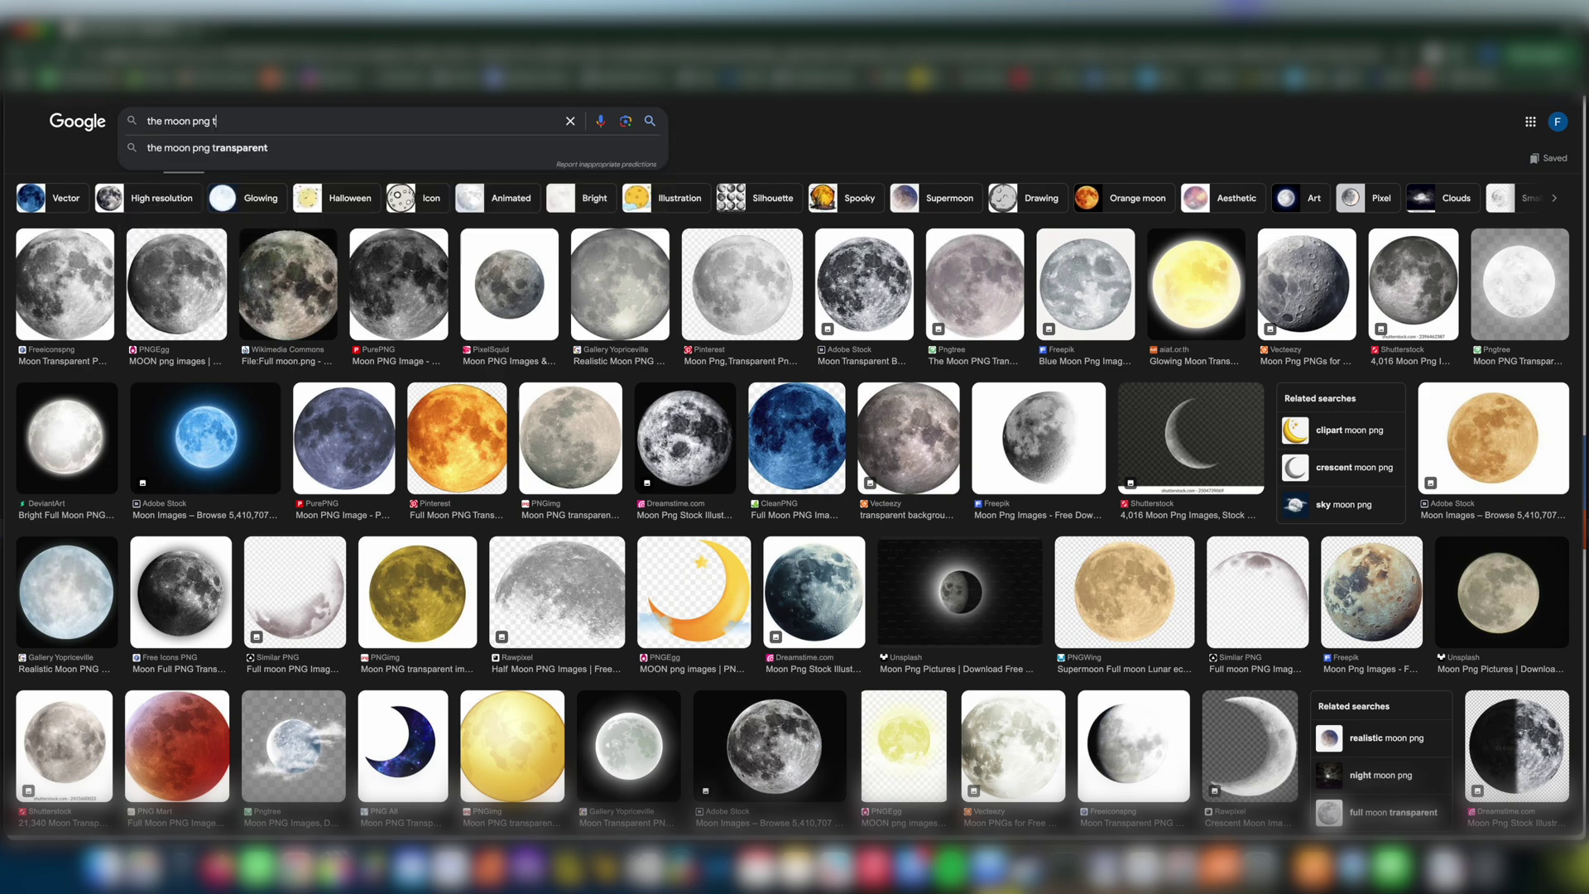
type("ransparent")
key("Return")
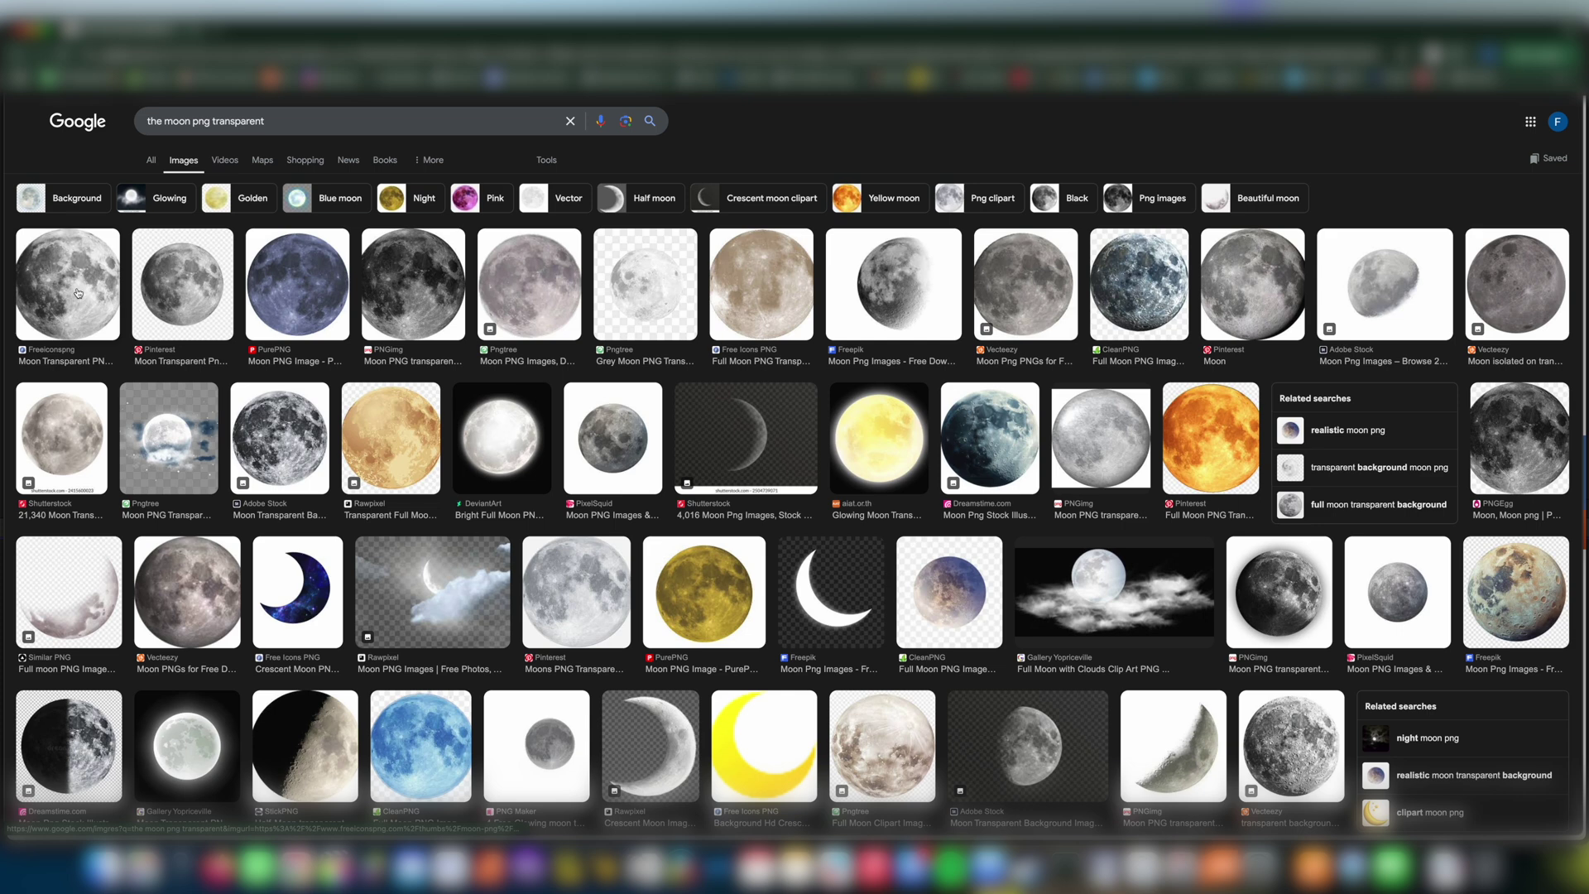
left_click(546, 160)
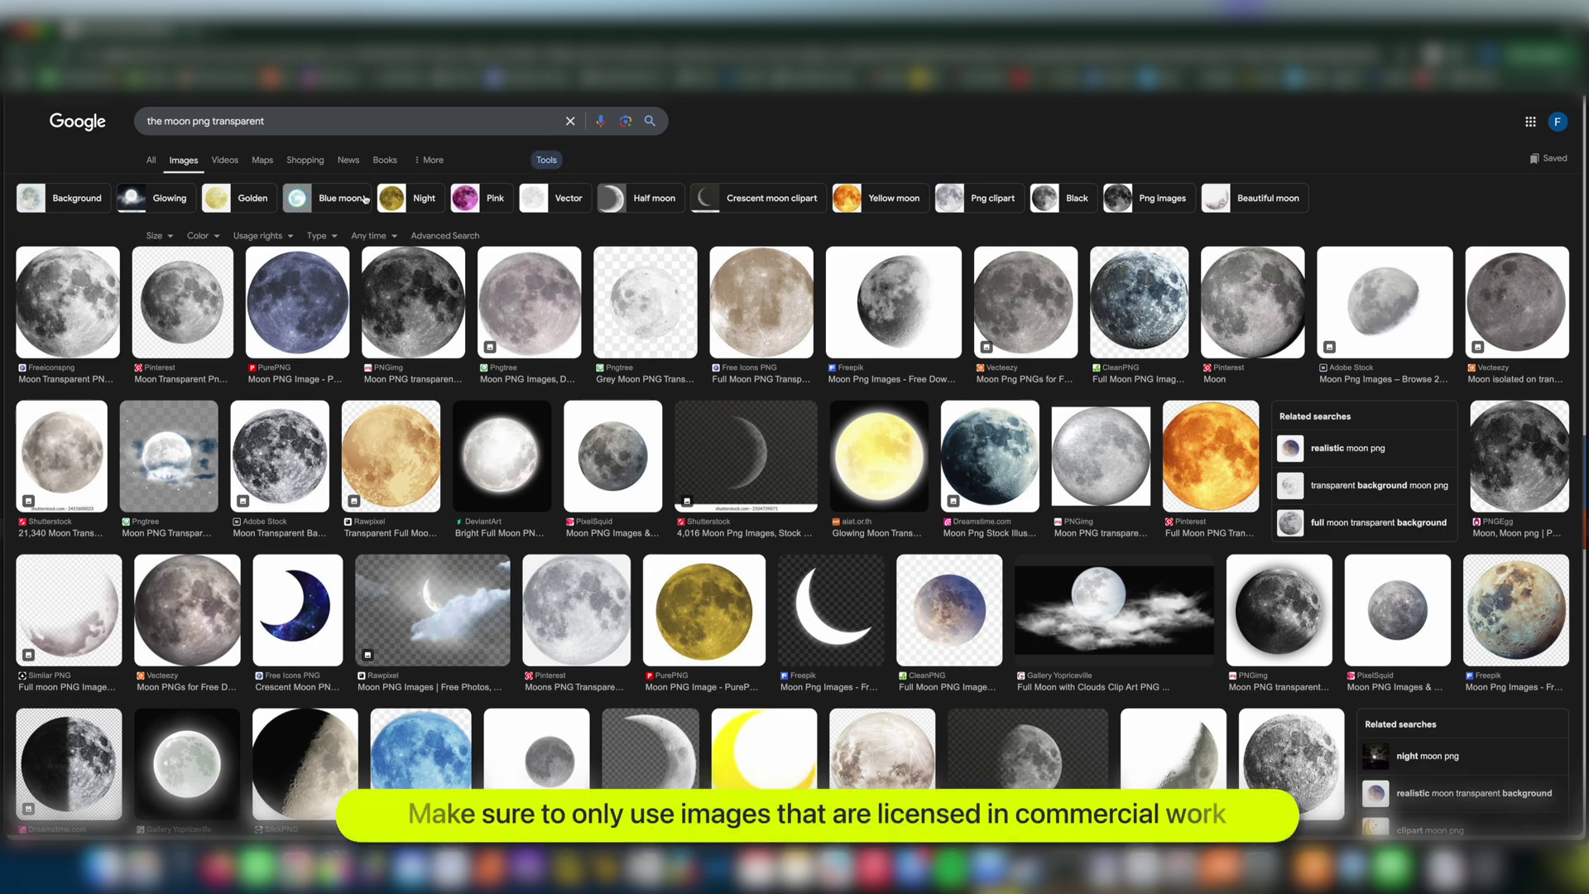
left_click(159, 237)
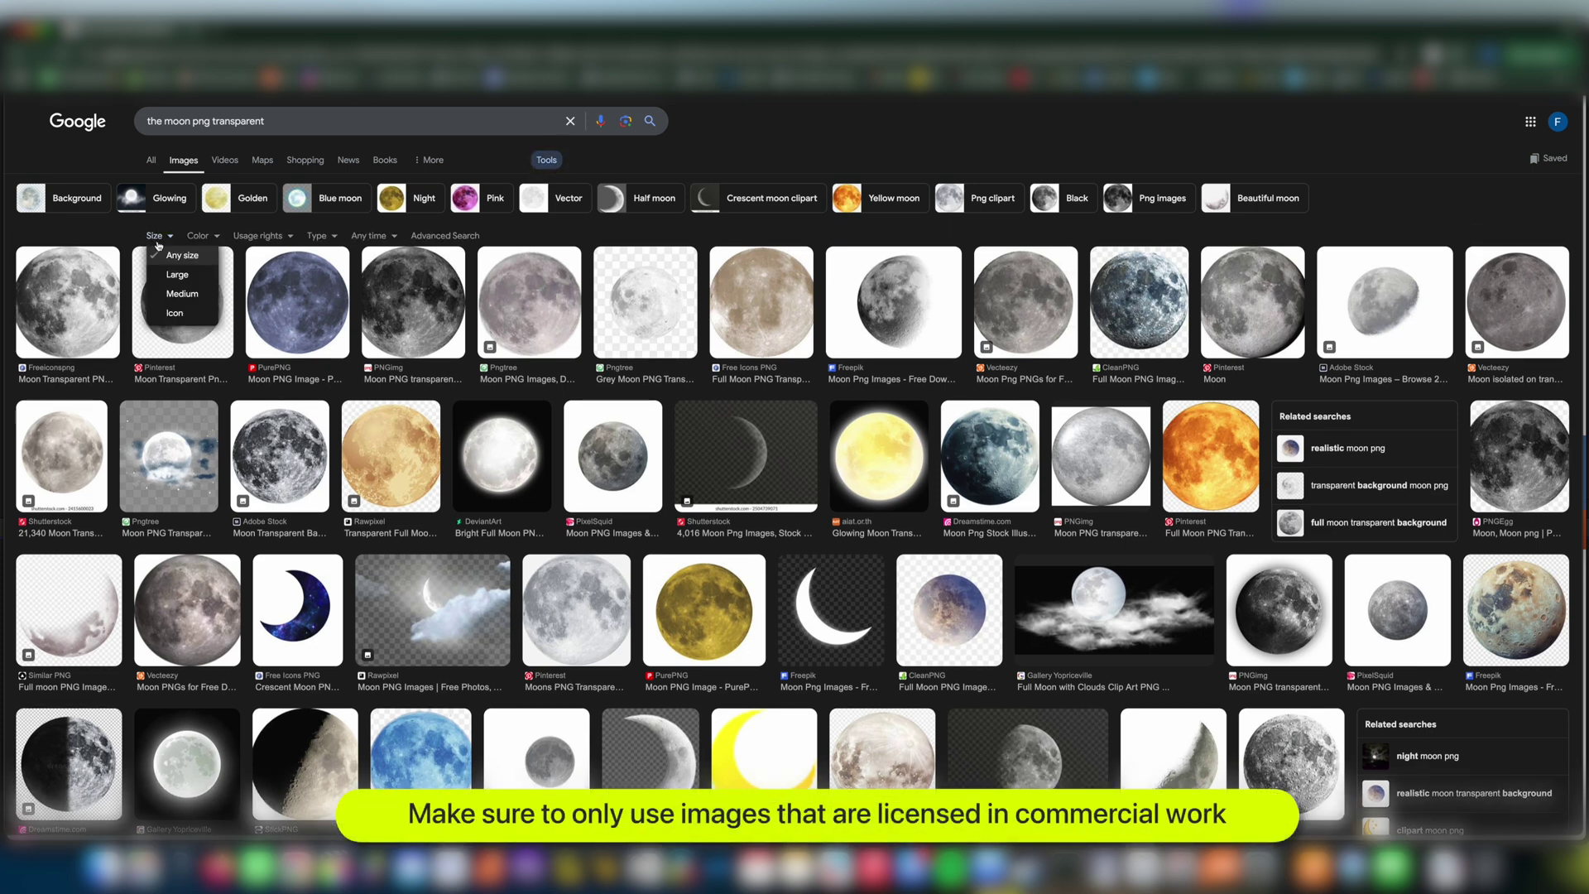
left_click(185, 277)
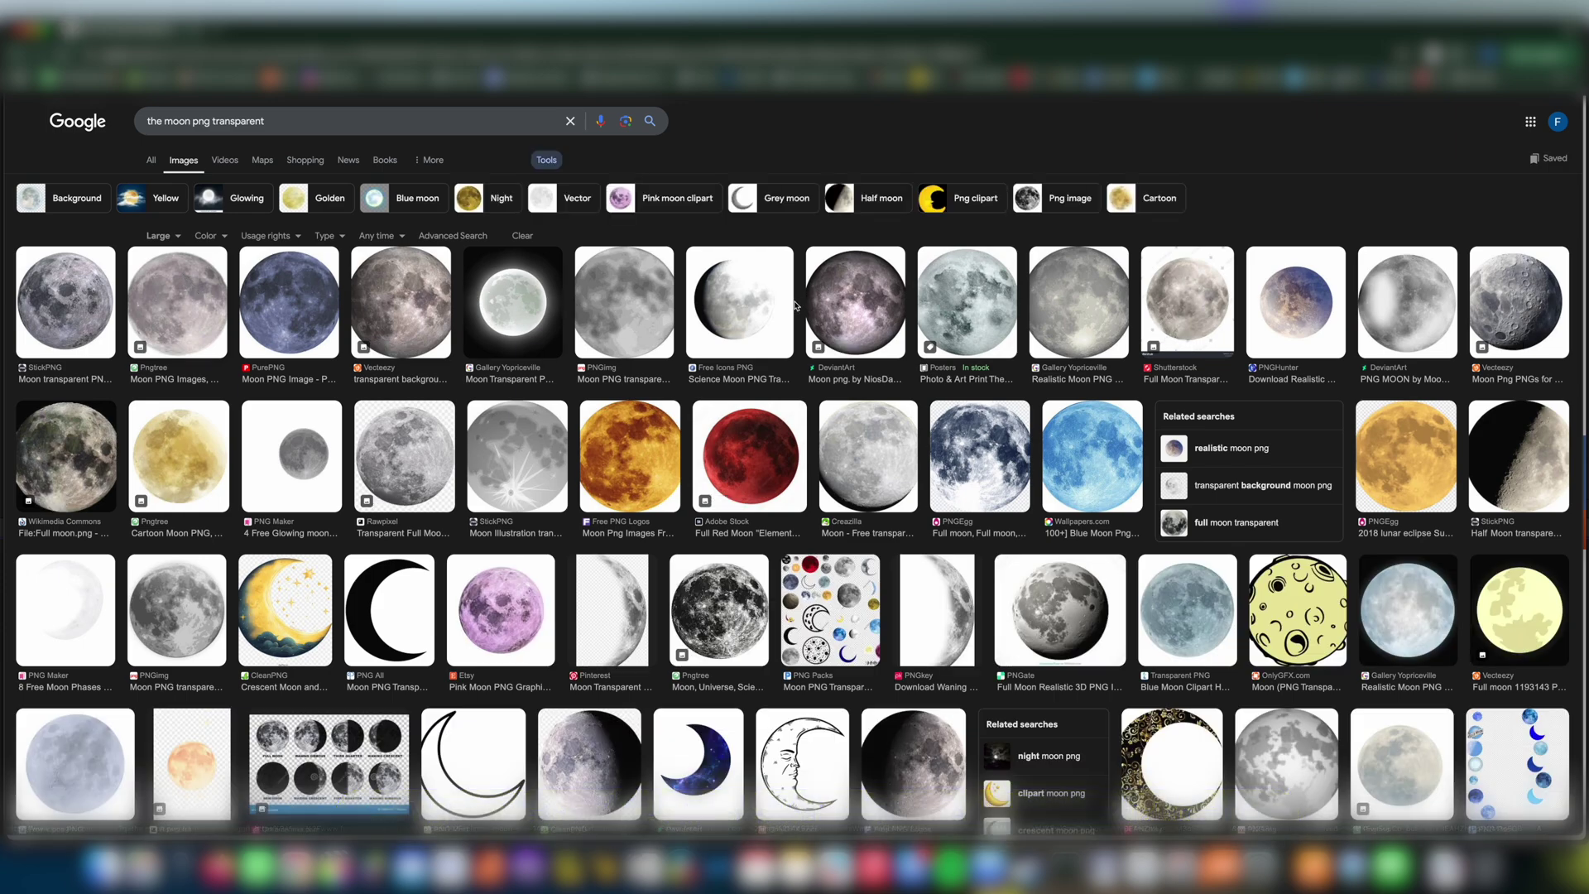
left_click(1296, 302)
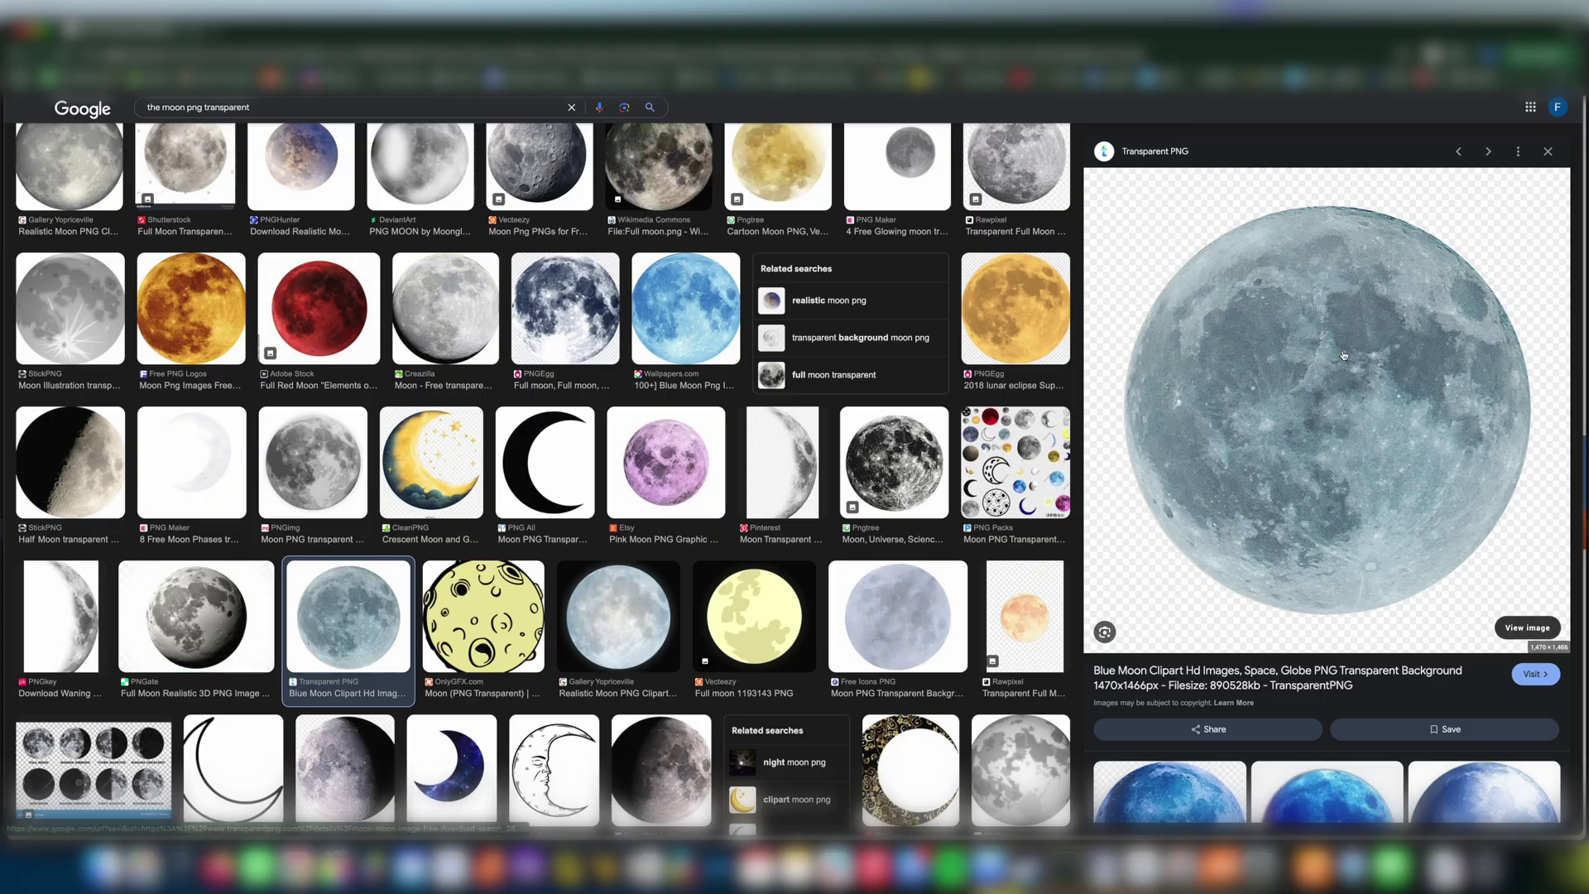
scroll(538, 496, "down", 3)
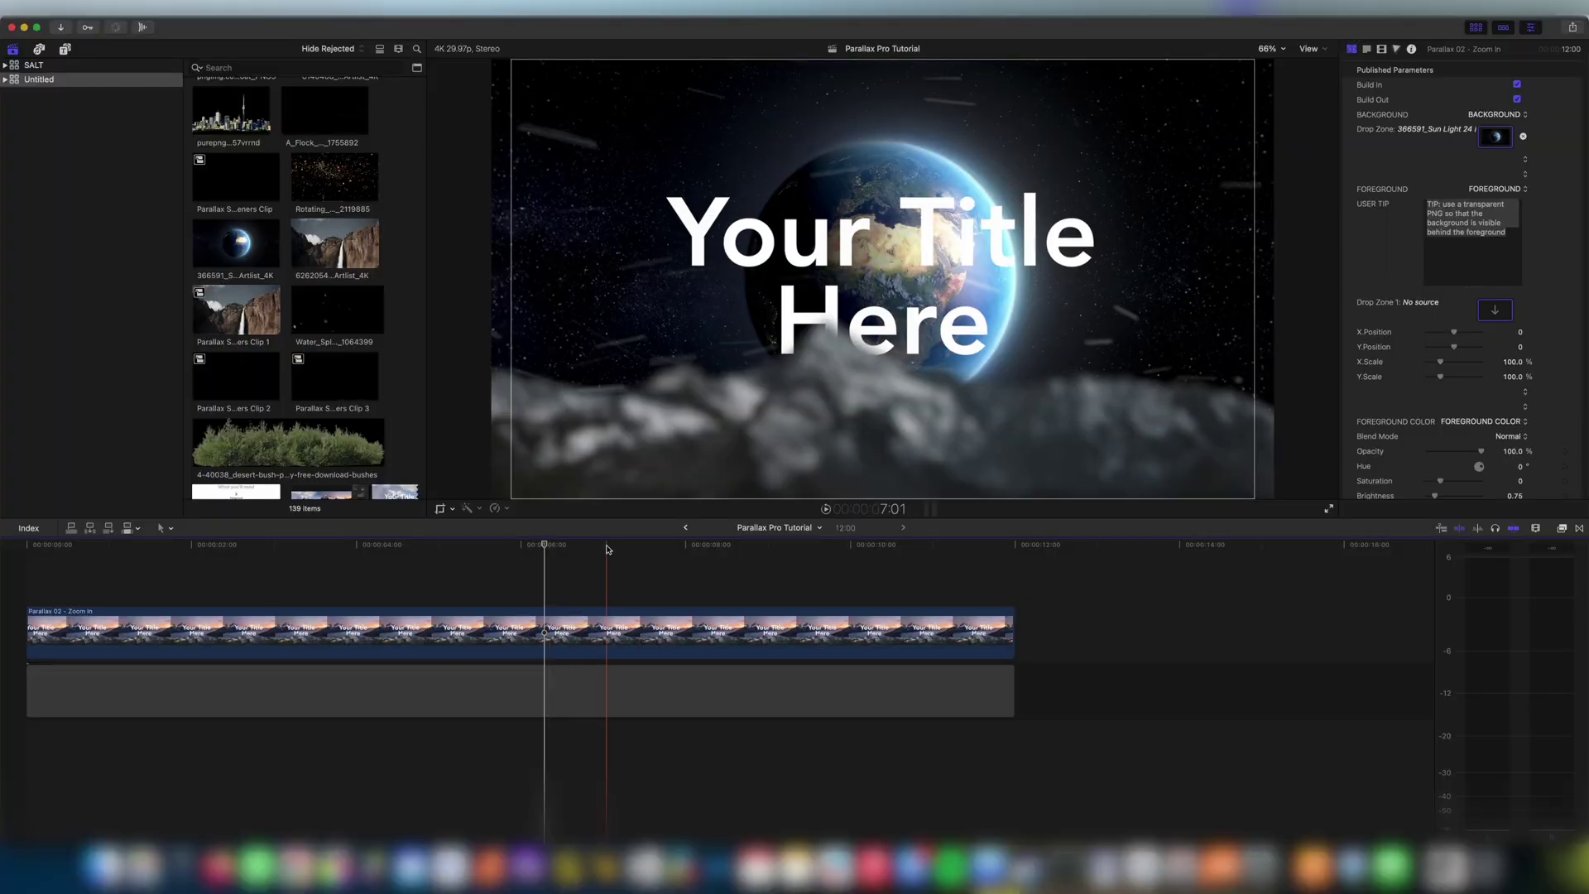
Step: Import the downloaded moon image, clear it from the timeline, and find it by searching 'oon'
left_click(1446, 860)
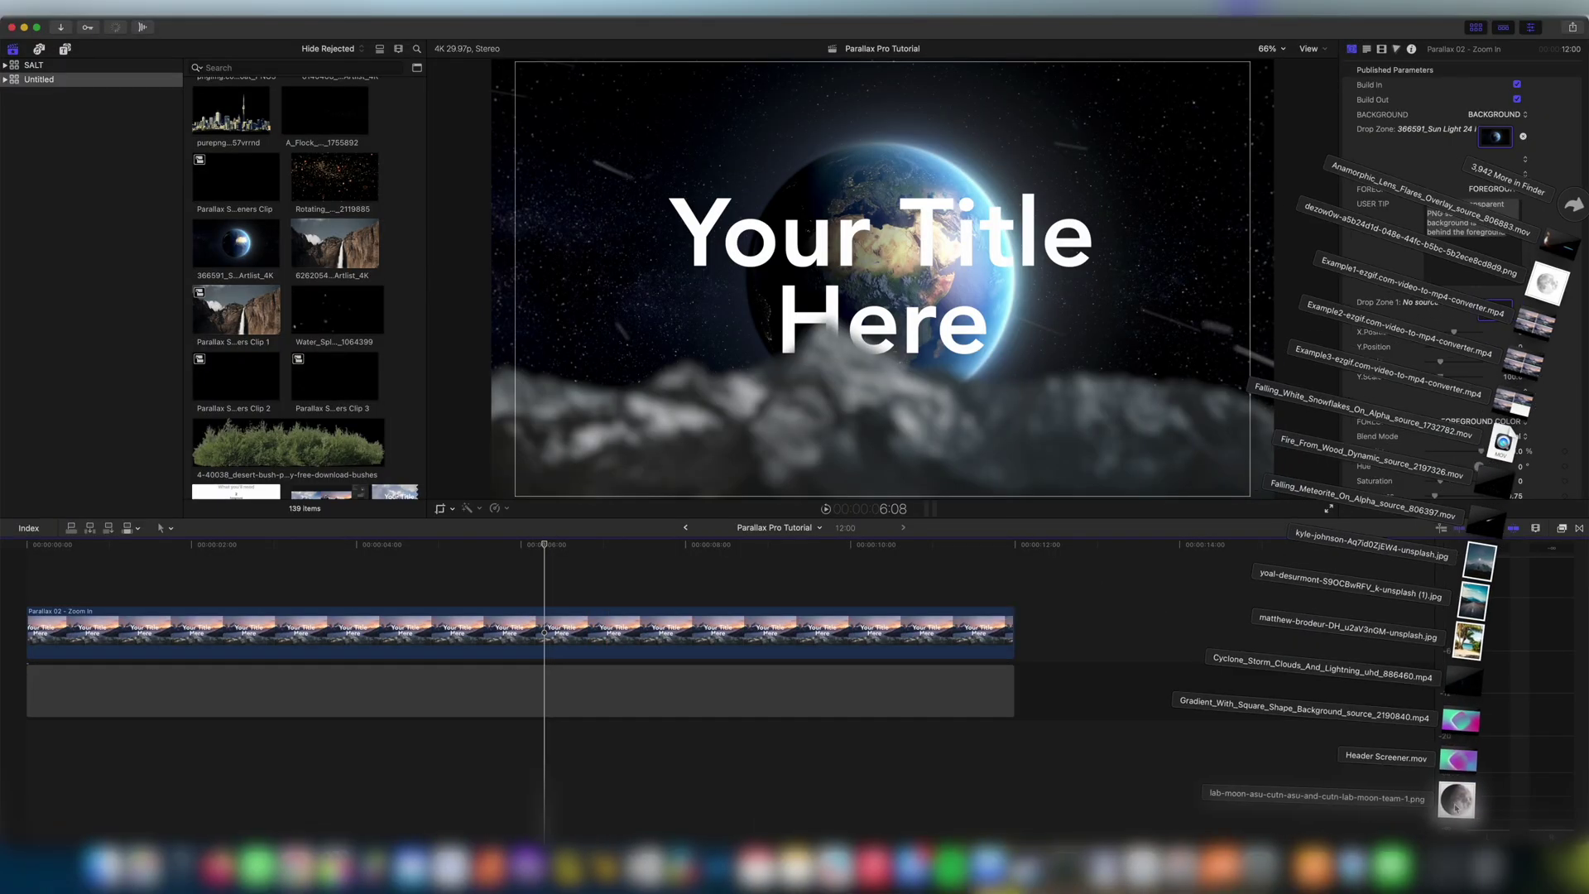
left_click_drag(1457, 816, 1139, 679)
key("BackSpace")
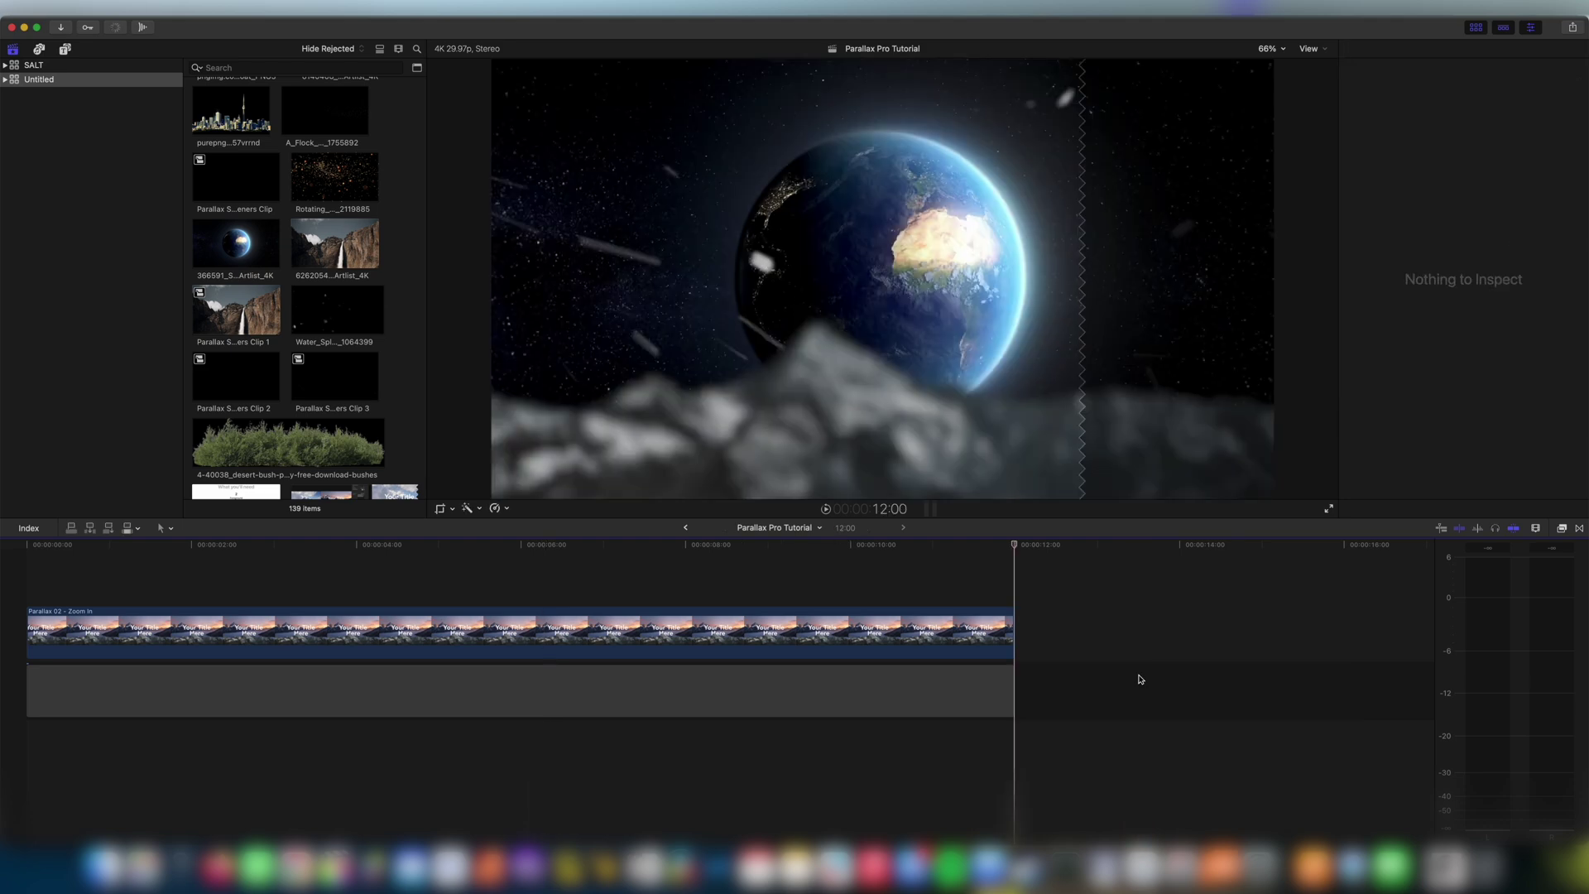
left_click(220, 70)
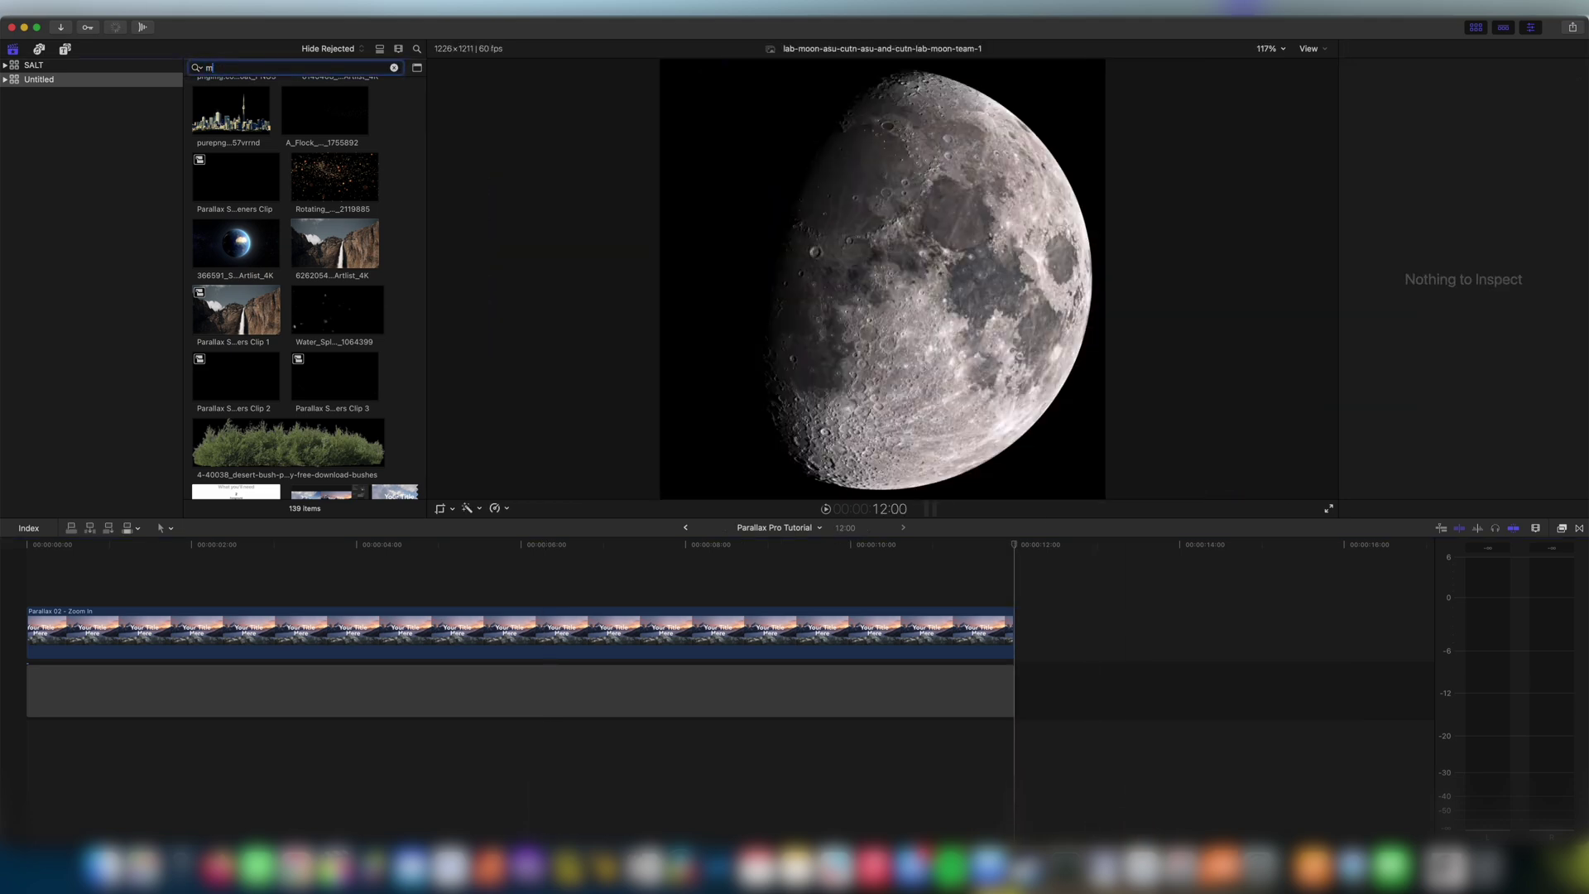
type("oon")
left_click(222, 139)
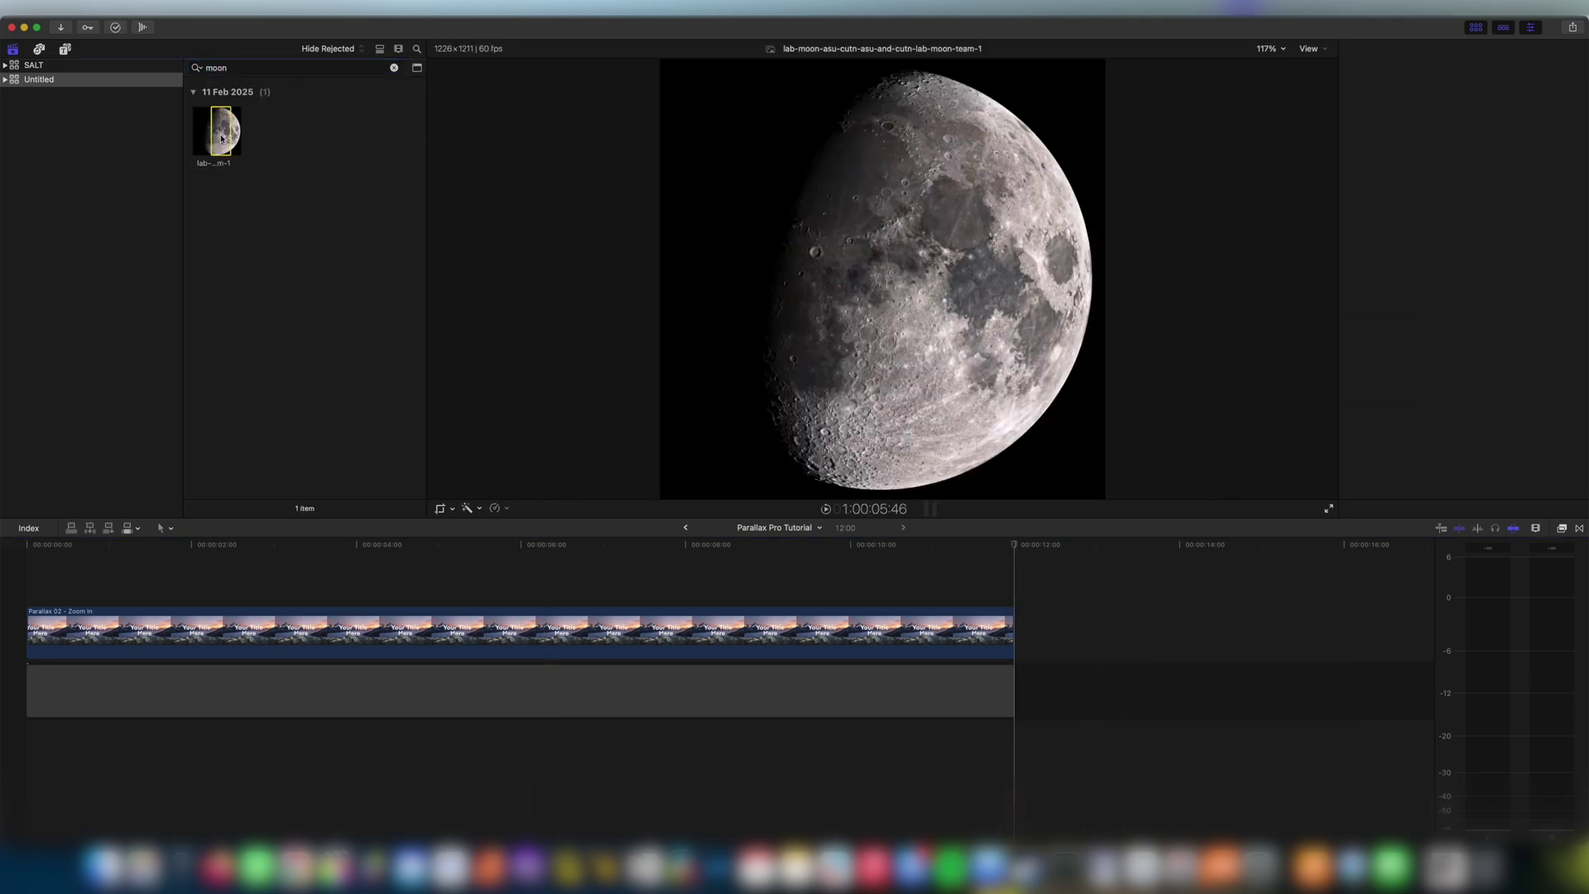
Step: Assign the moon image to the Parallax title's Foreground Drop Zone
left_click(460, 630)
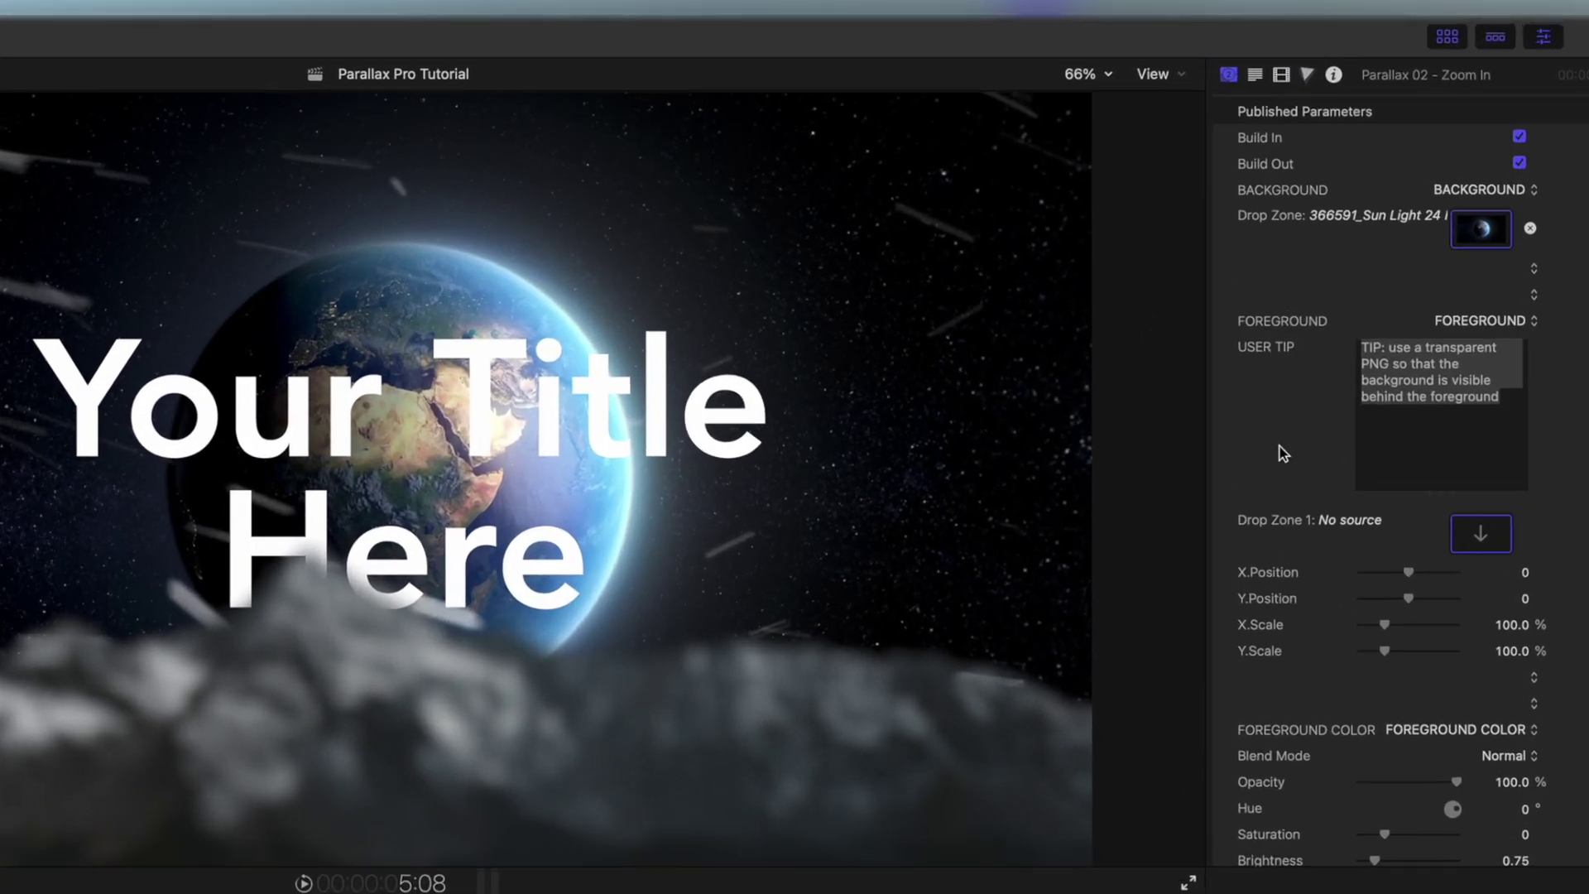
left_click(1479, 534)
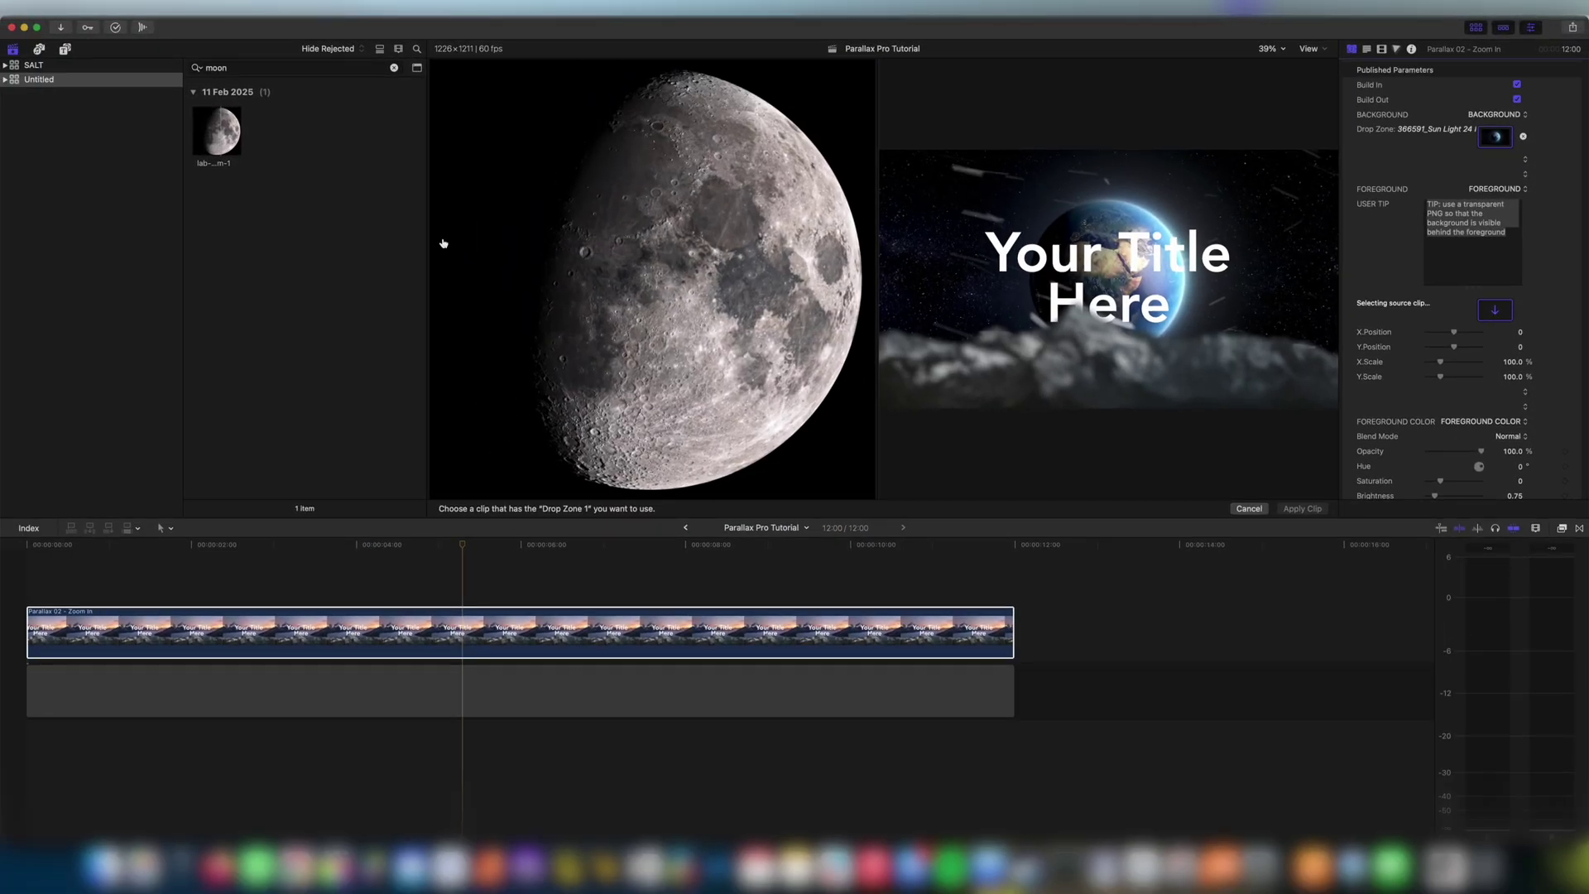
left_click(200, 135)
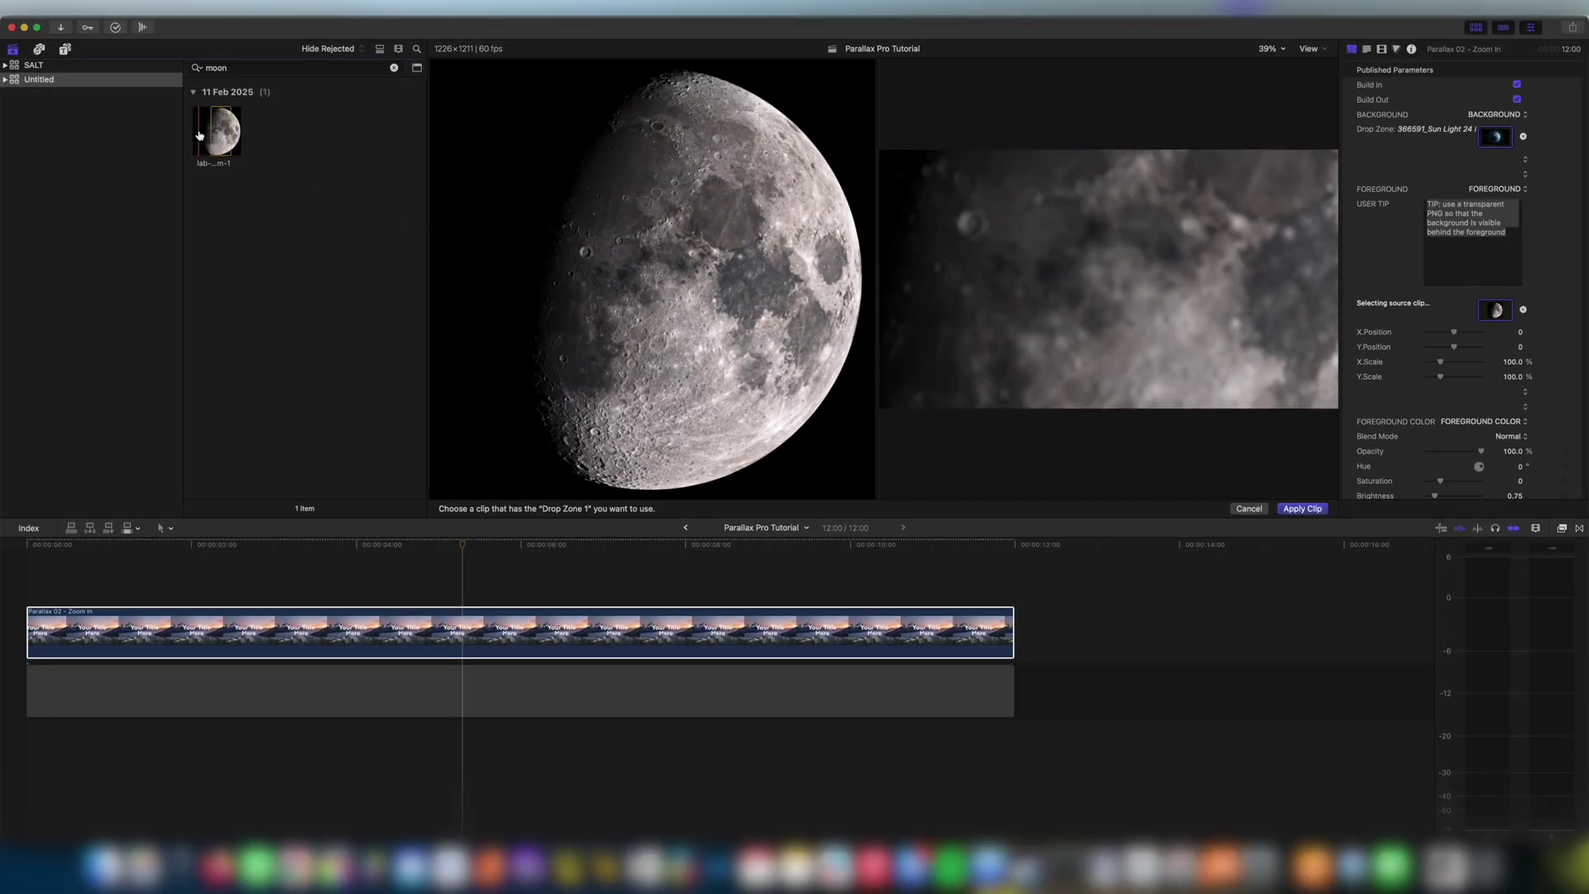
left_click(1309, 509)
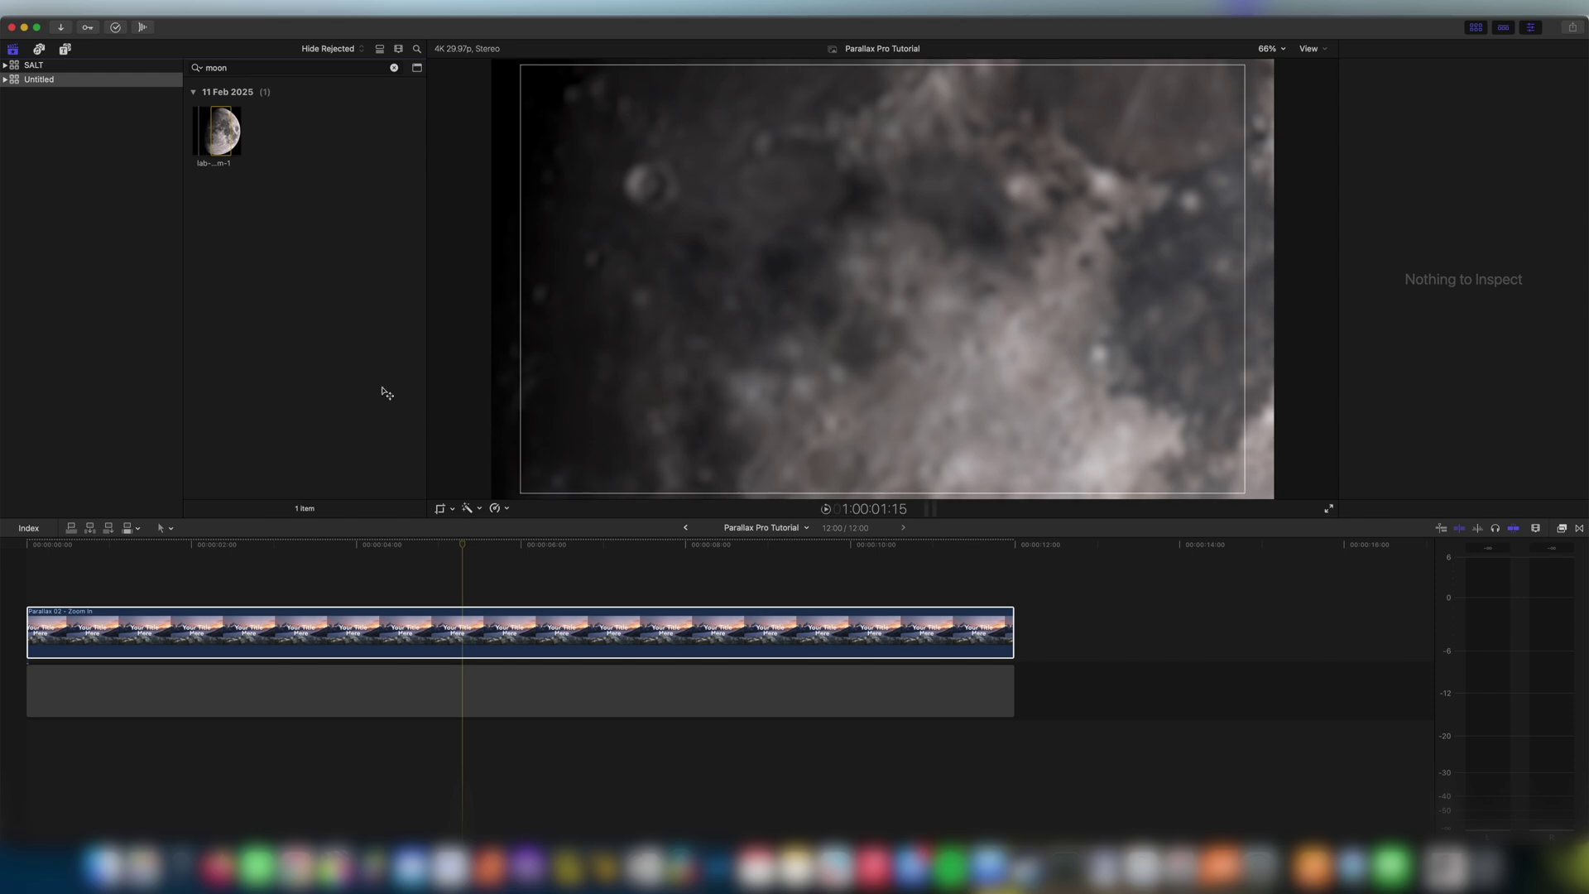
left_click(461, 633)
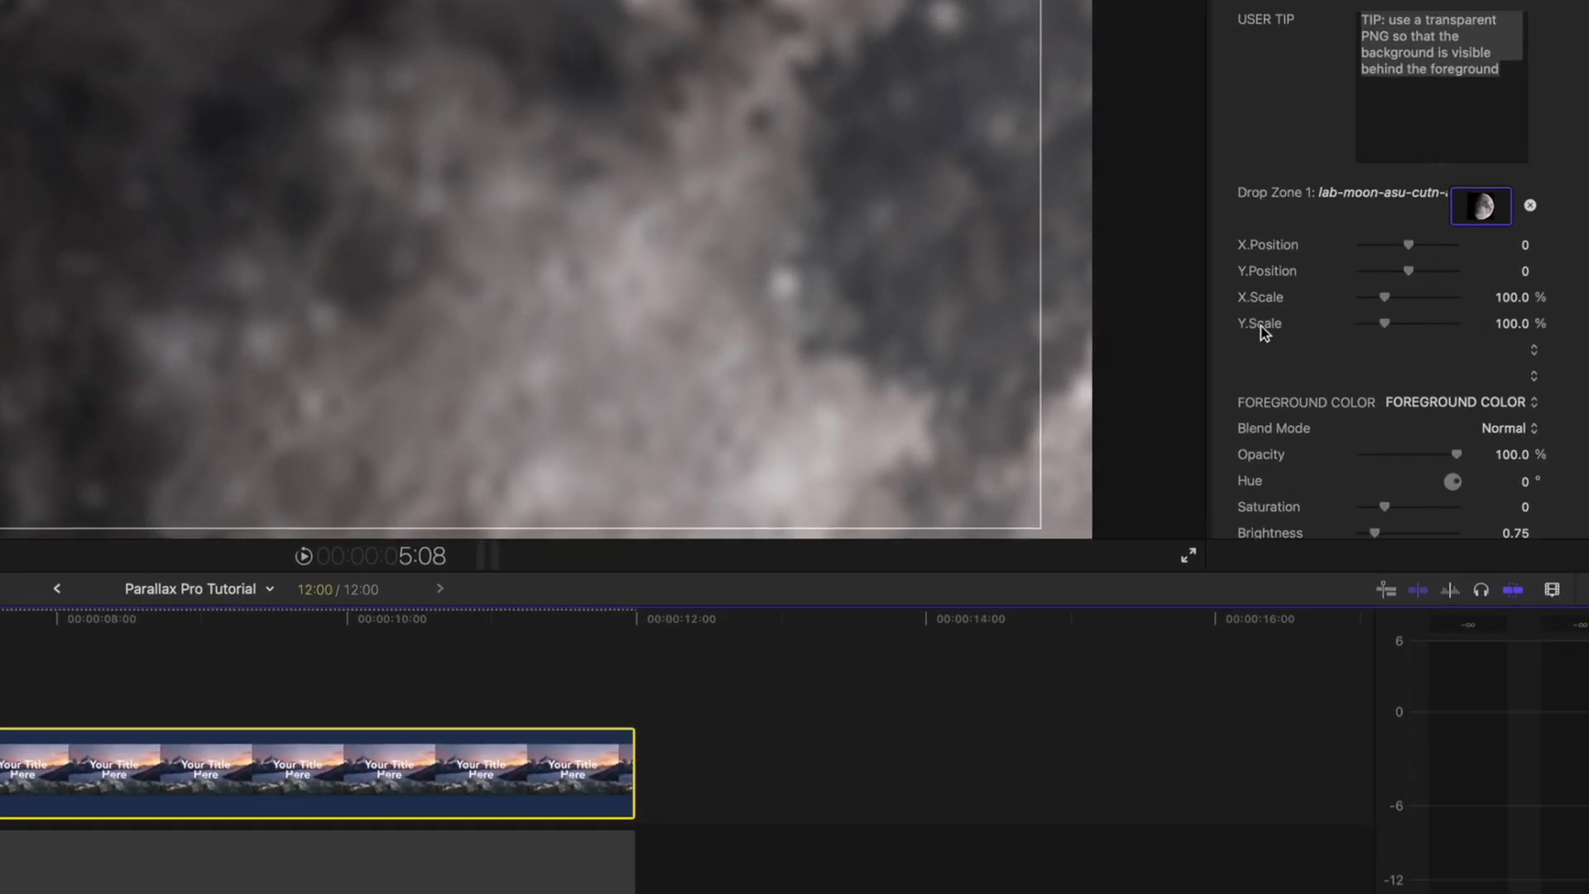
Step: Set the moon foreground's X.Scale and Y.Scale to 30
left_click(1505, 299)
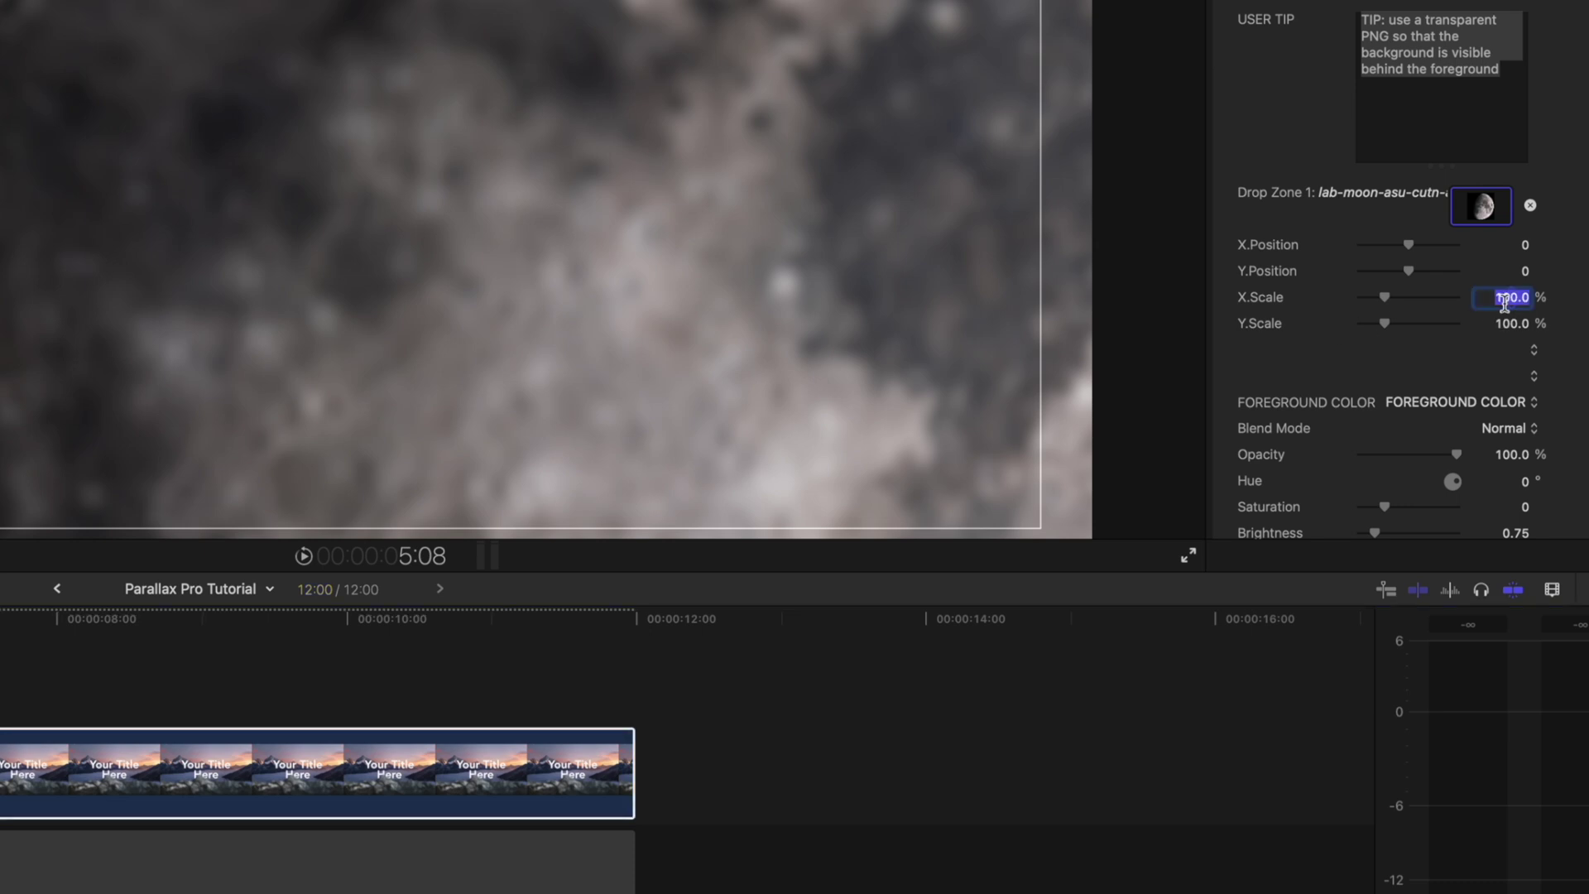
type("30")
key("Return")
left_click(1508, 325)
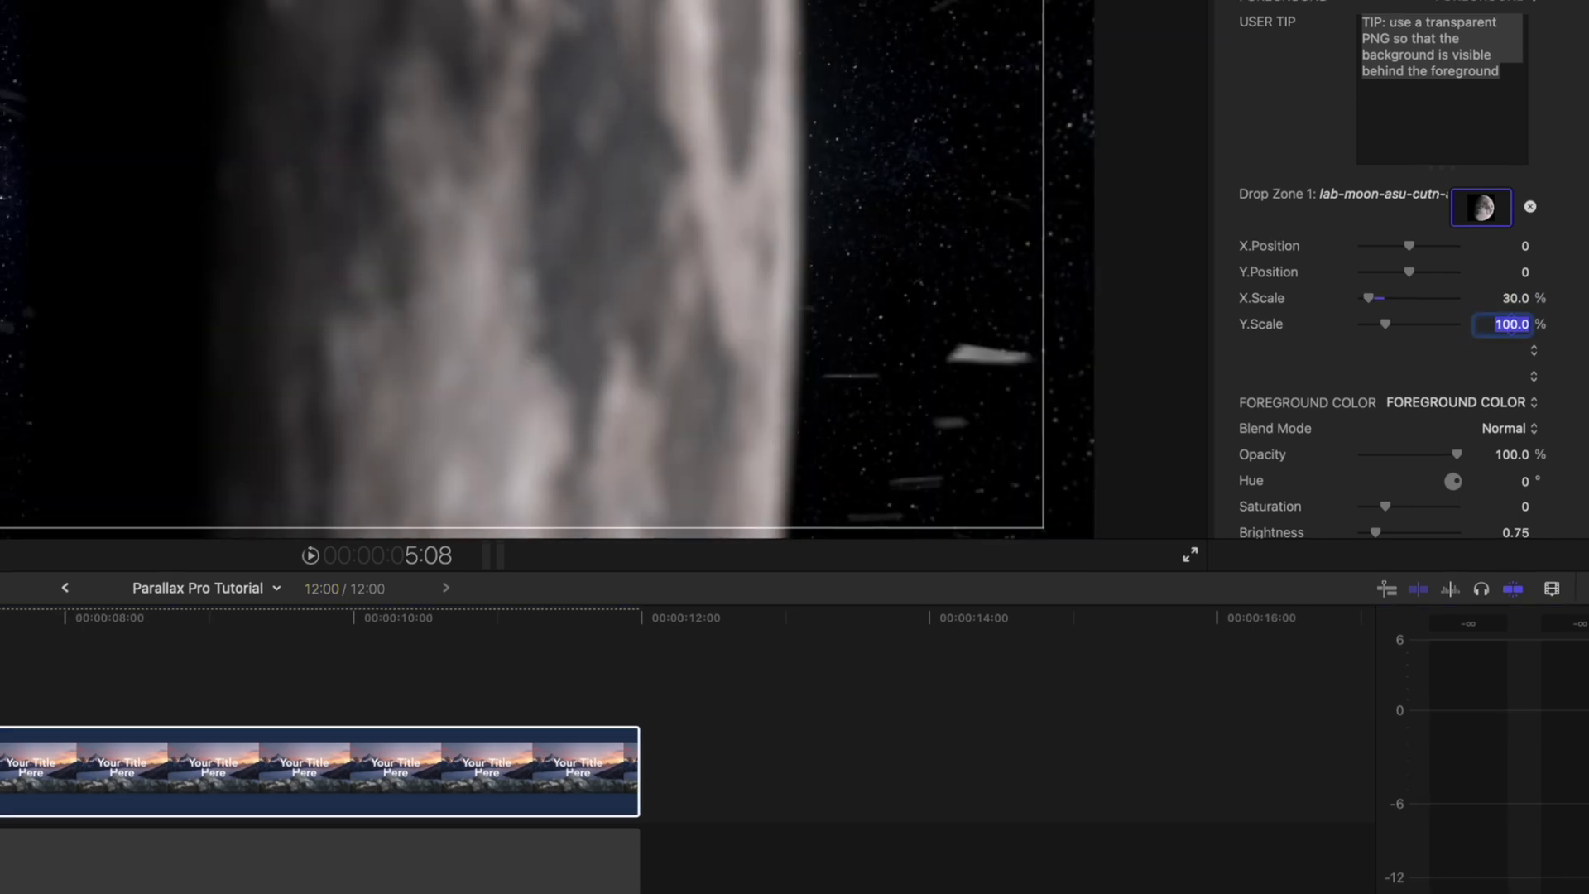
type("30")
key("Return")
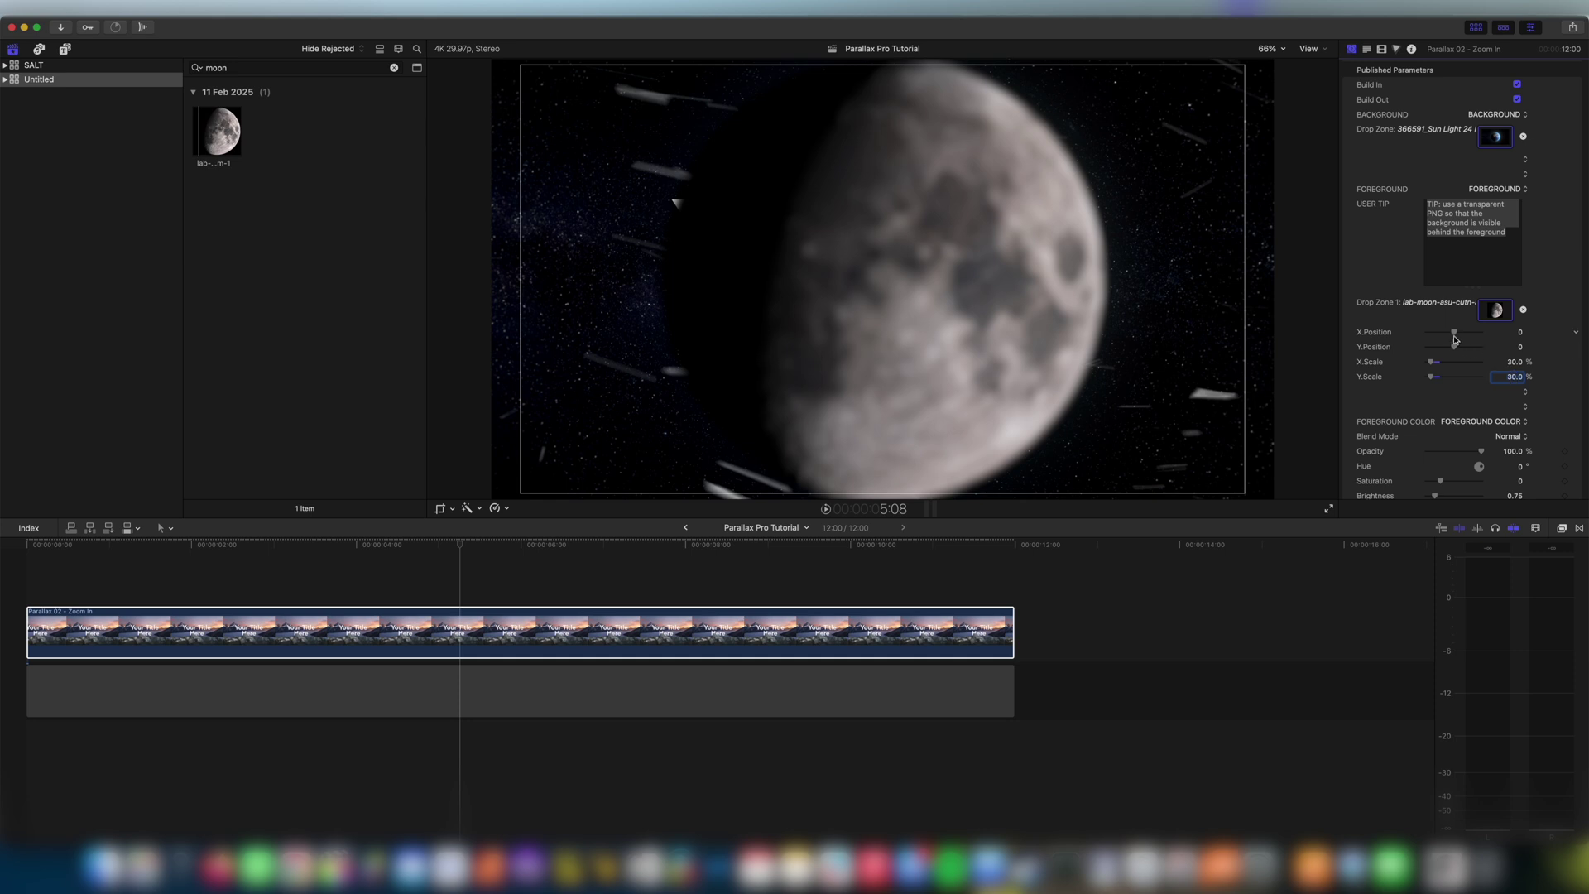
Step: Position the moon at the lower left, around -626, -630
left_click_drag(1454, 335, 1420, 348)
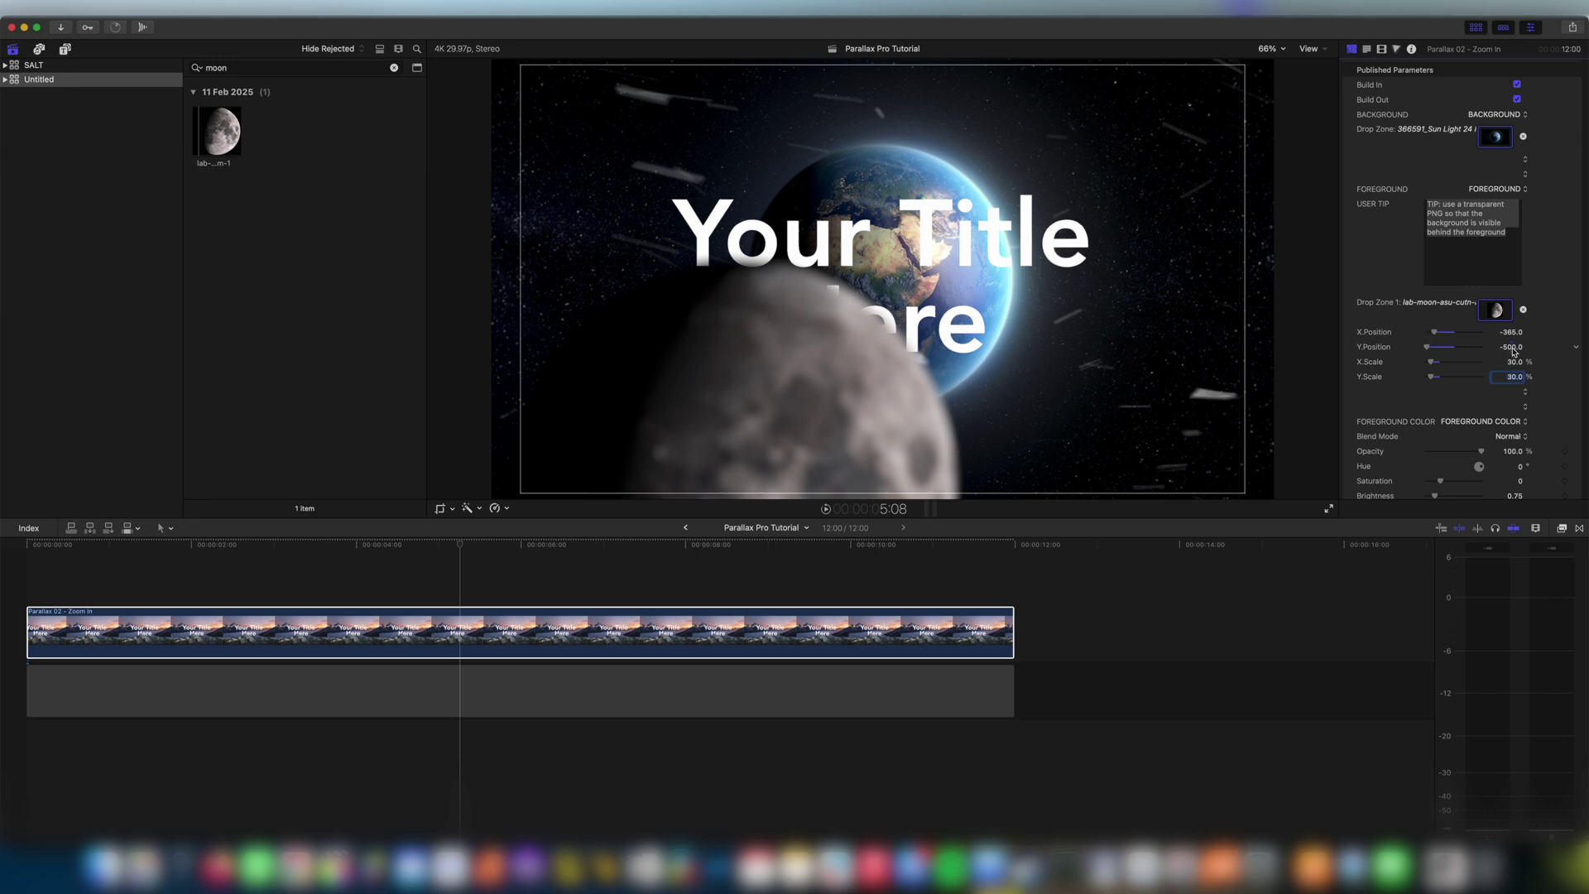
left_click_drag(1516, 351, 1388, 351)
left_click(1512, 348)
type("-580")
key("Return")
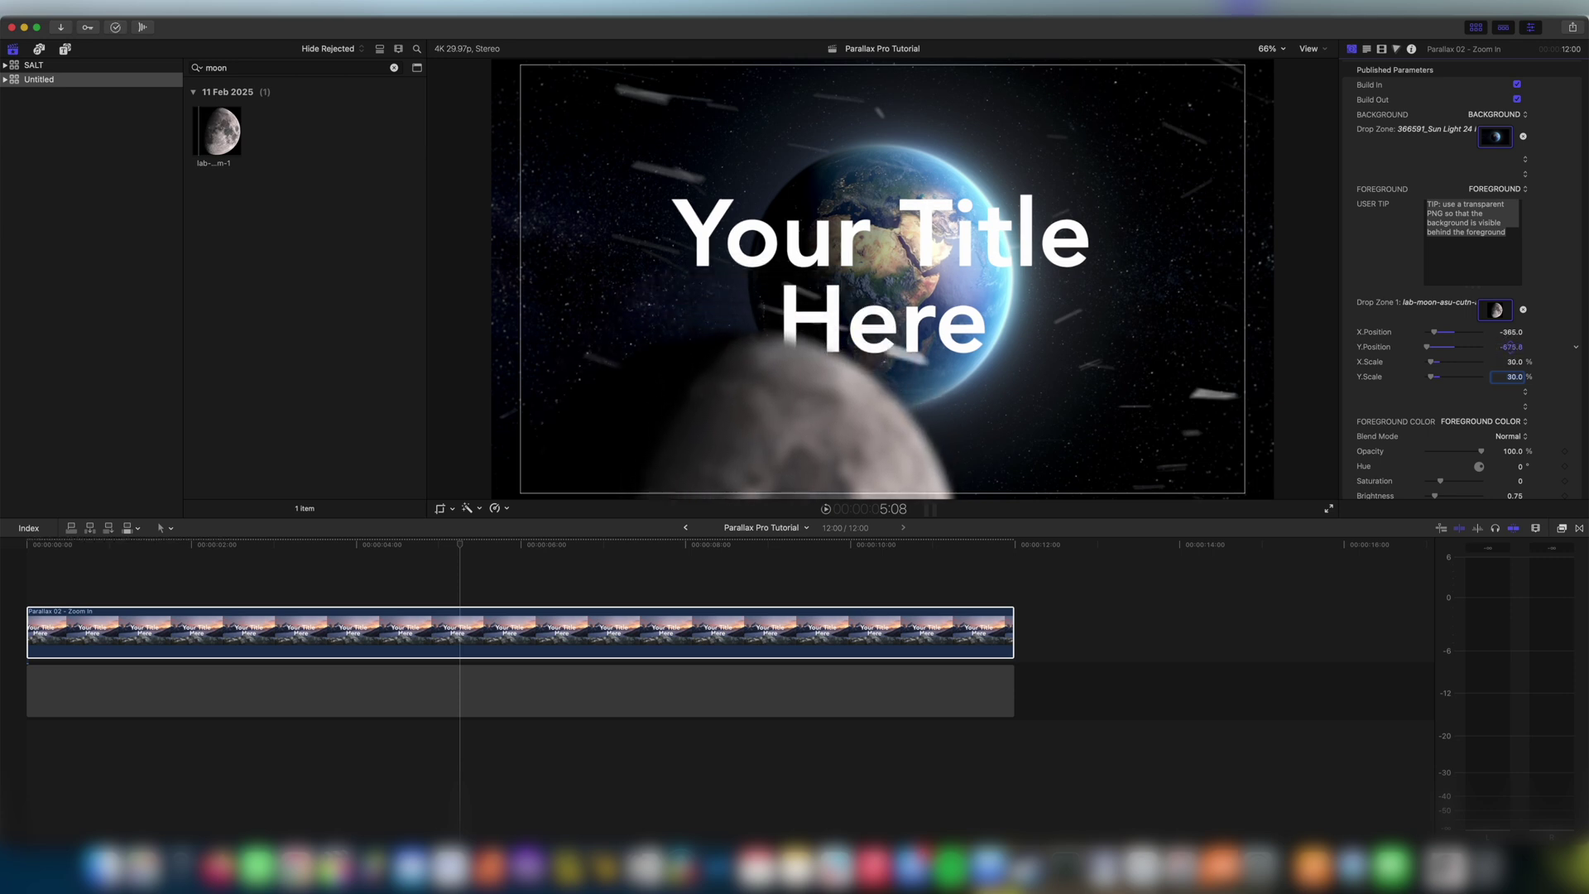
left_click_drag(1510, 346, 1457, 346)
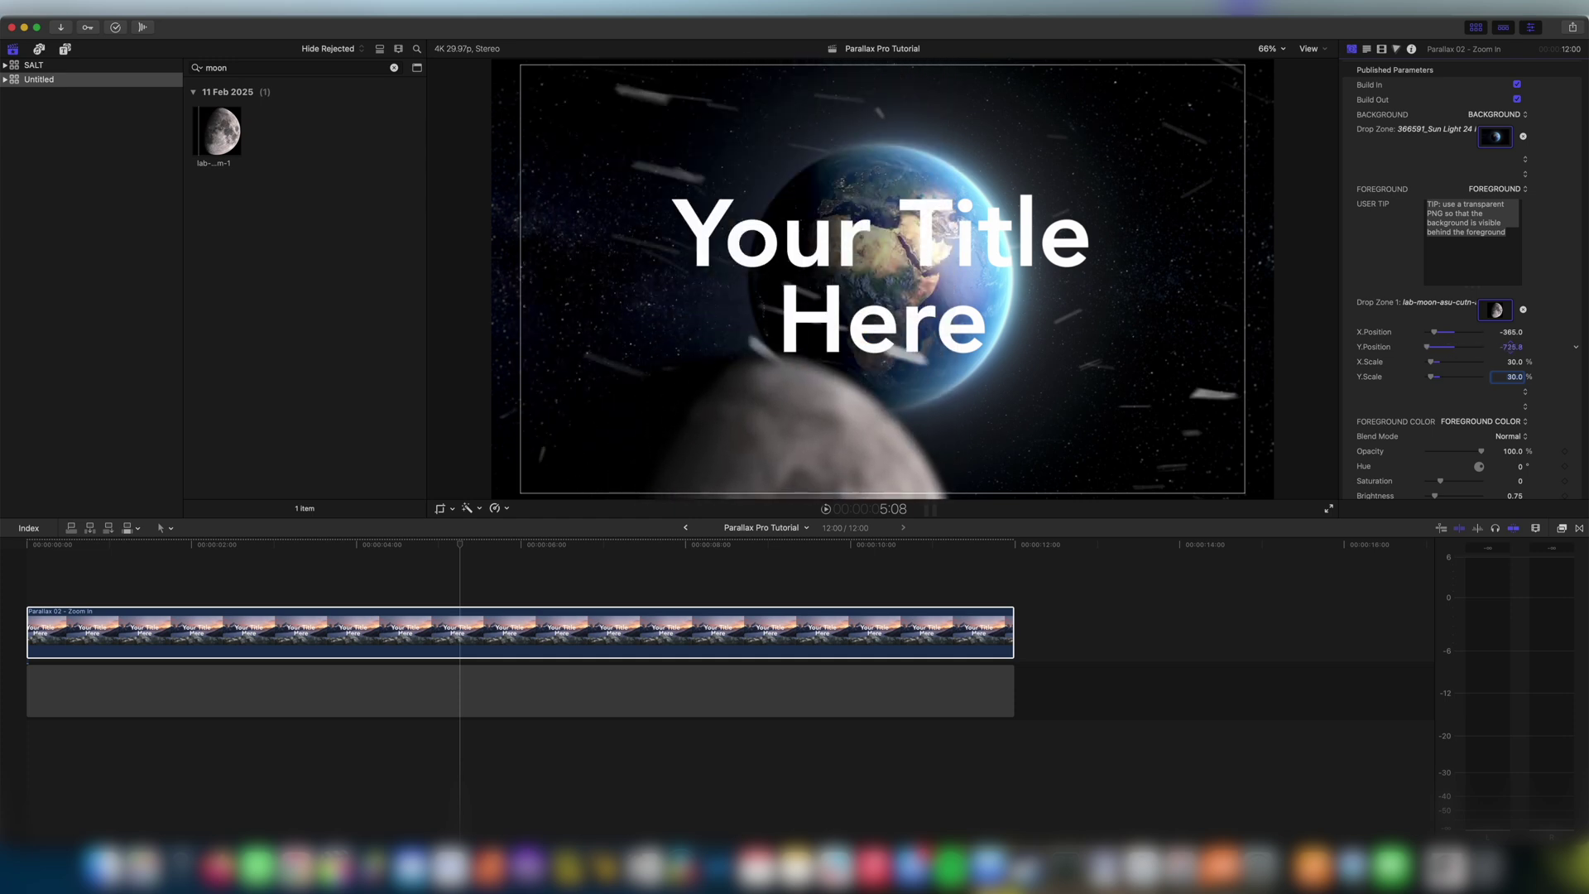
left_click_drag(1510, 347, 1506, 332)
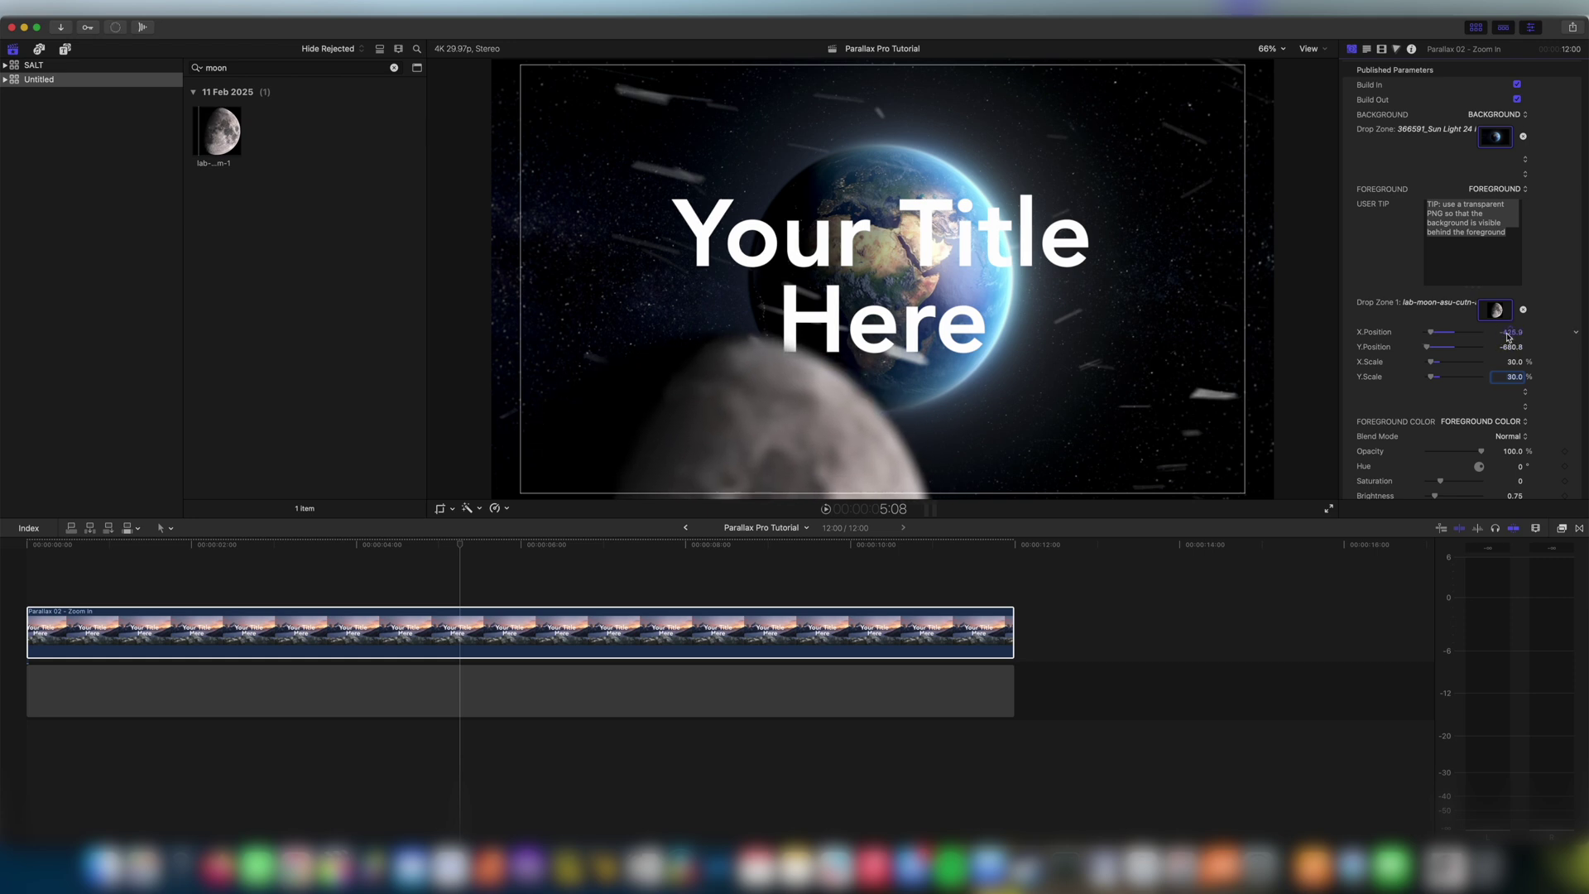
left_click_drag(1508, 337, 1508, 338)
left_click_drag(1514, 347, 1529, 348)
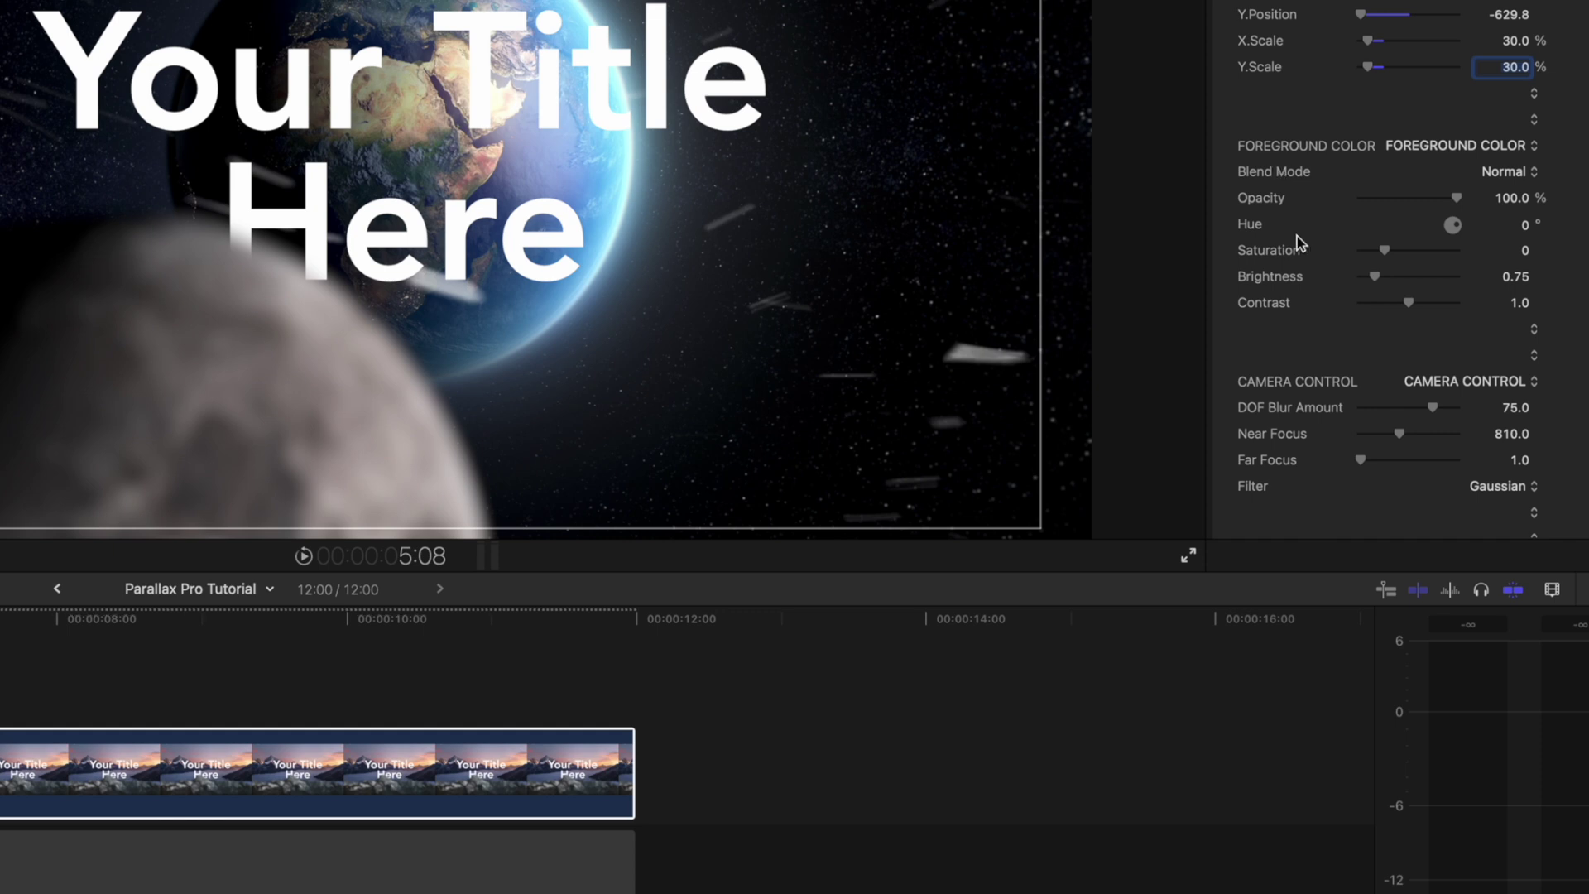
Step: Scrub Foreground Color to Hue 161, Saturation 0, Brightness 0.4 and Contrast 1.12
left_click_drag(1529, 232, 1524, 223)
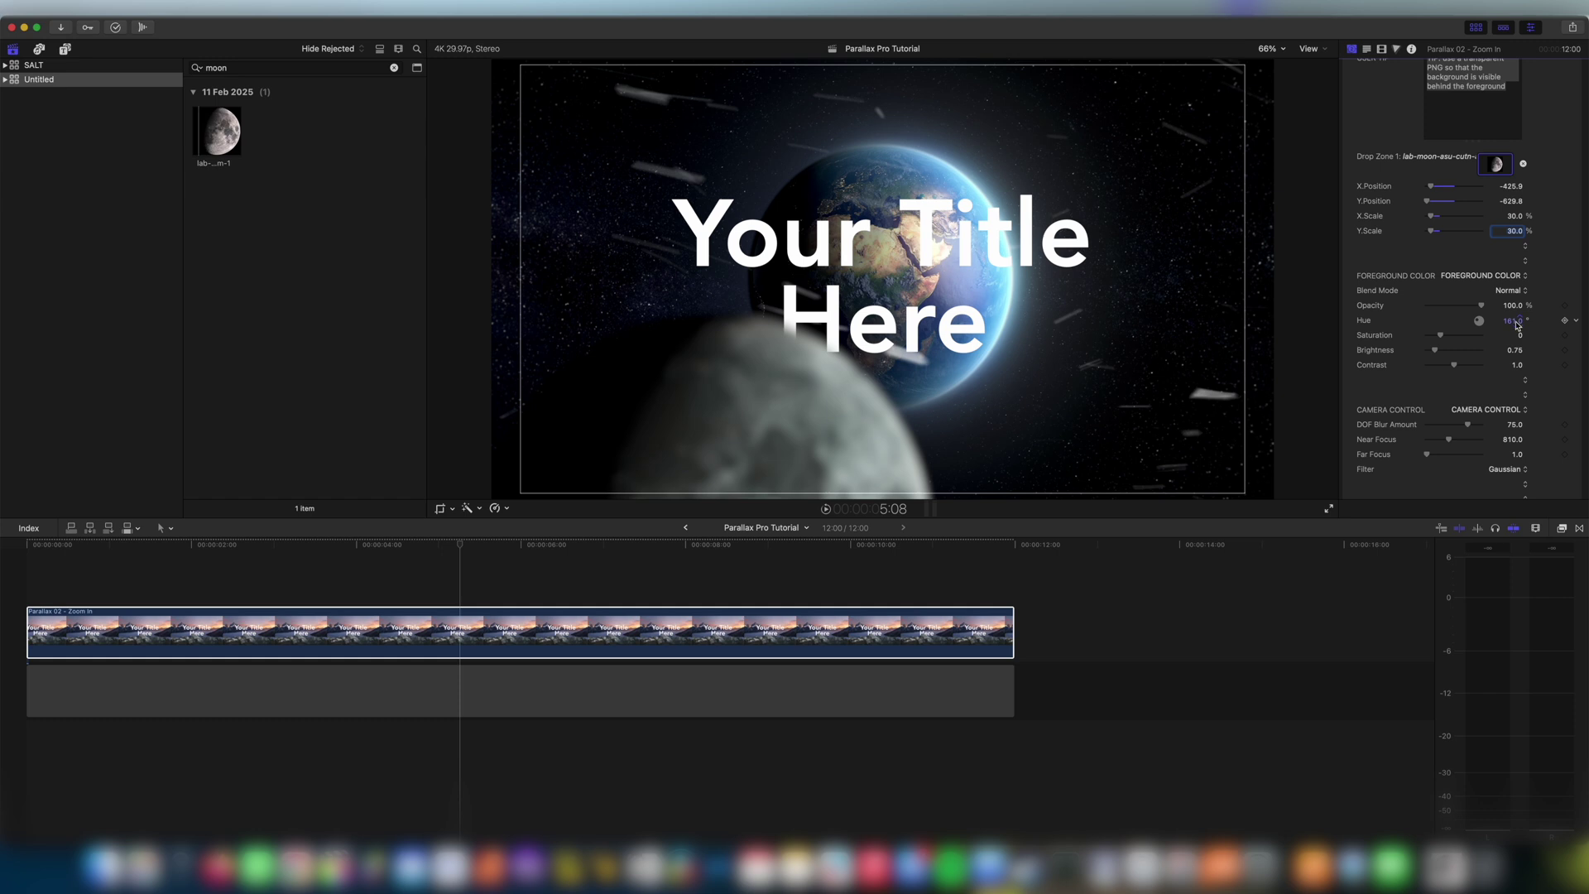
left_click_drag(1517, 325, 1443, 348)
left_click_drag(1435, 351, 1433, 354)
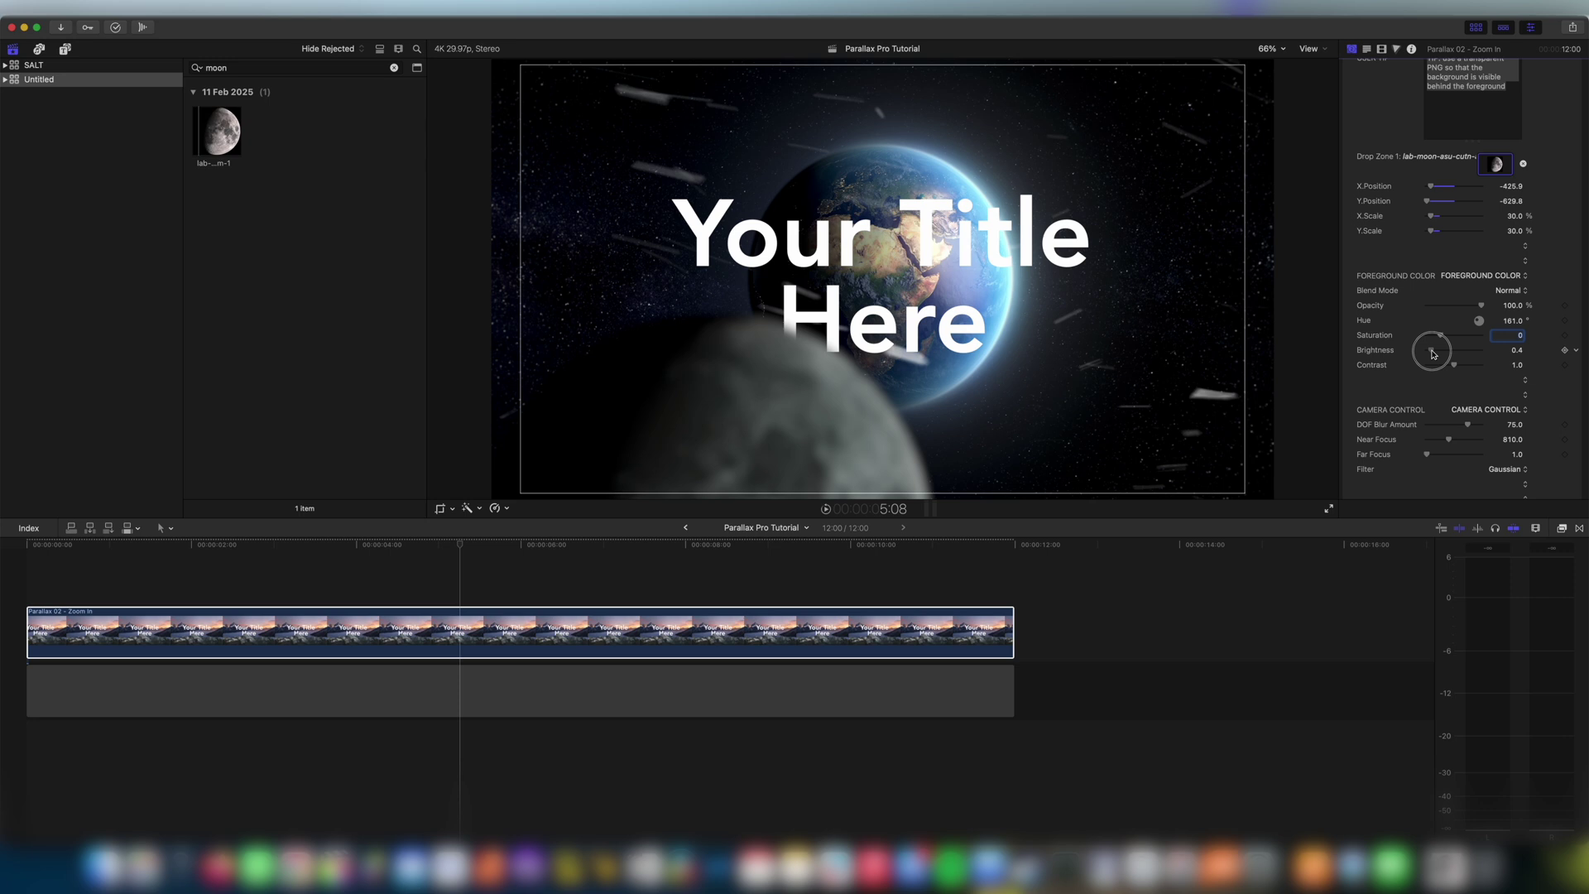
mouse_move(1433, 354)
left_mouse_down()
mouse_move(1477, 367)
mouse_move(1436, 367)
mouse_move(1458, 368)
left_mouse_up()
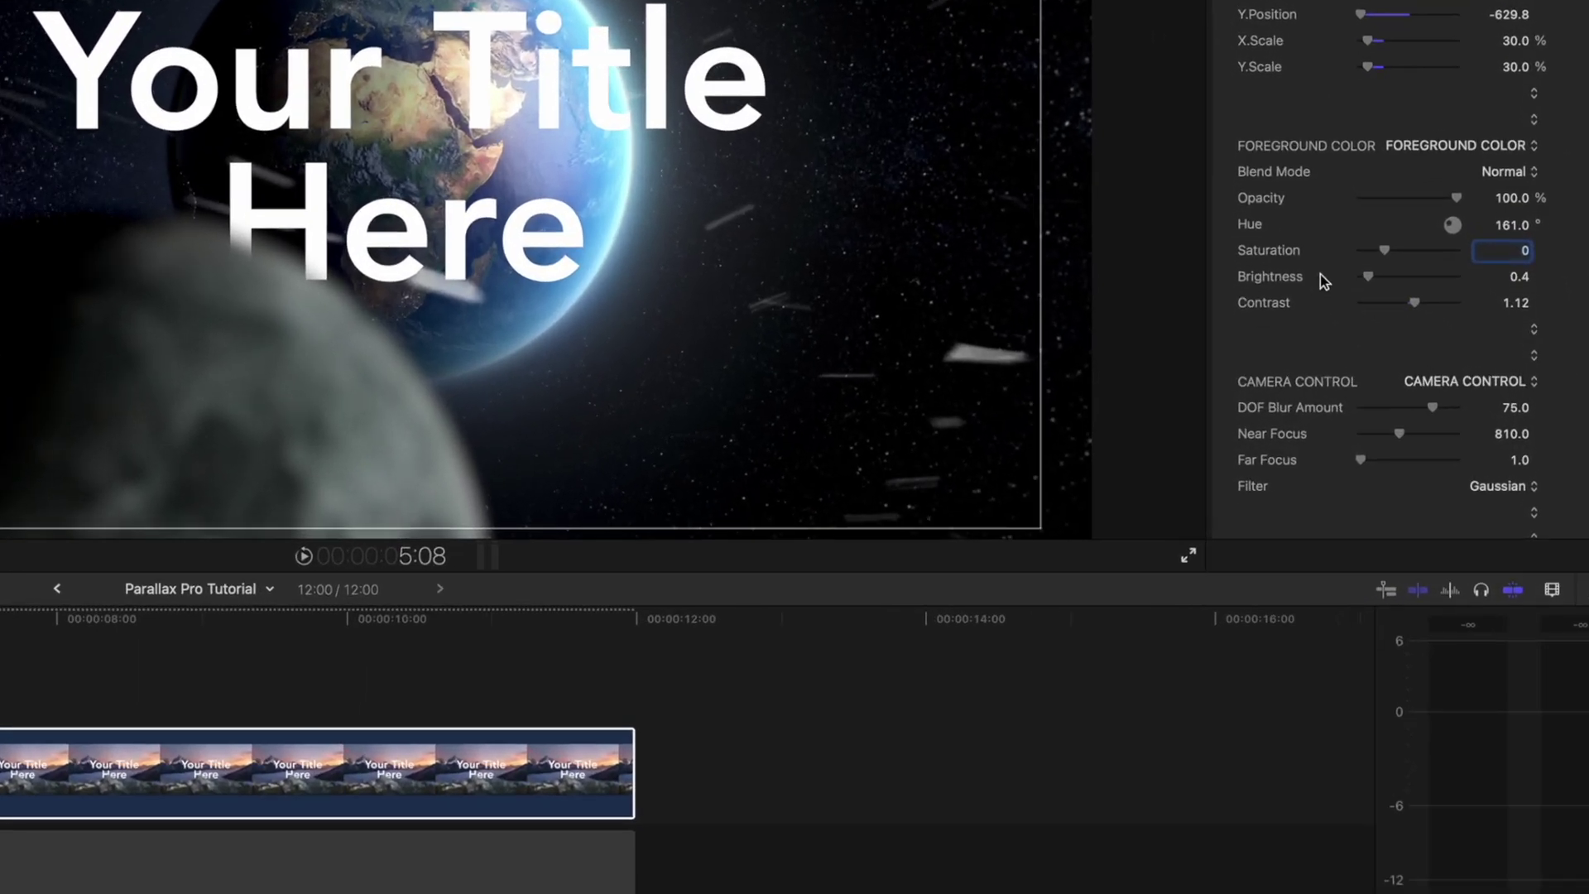
scroll(1395, 357, "down", 3)
scroll(1301, 290, "down", 2)
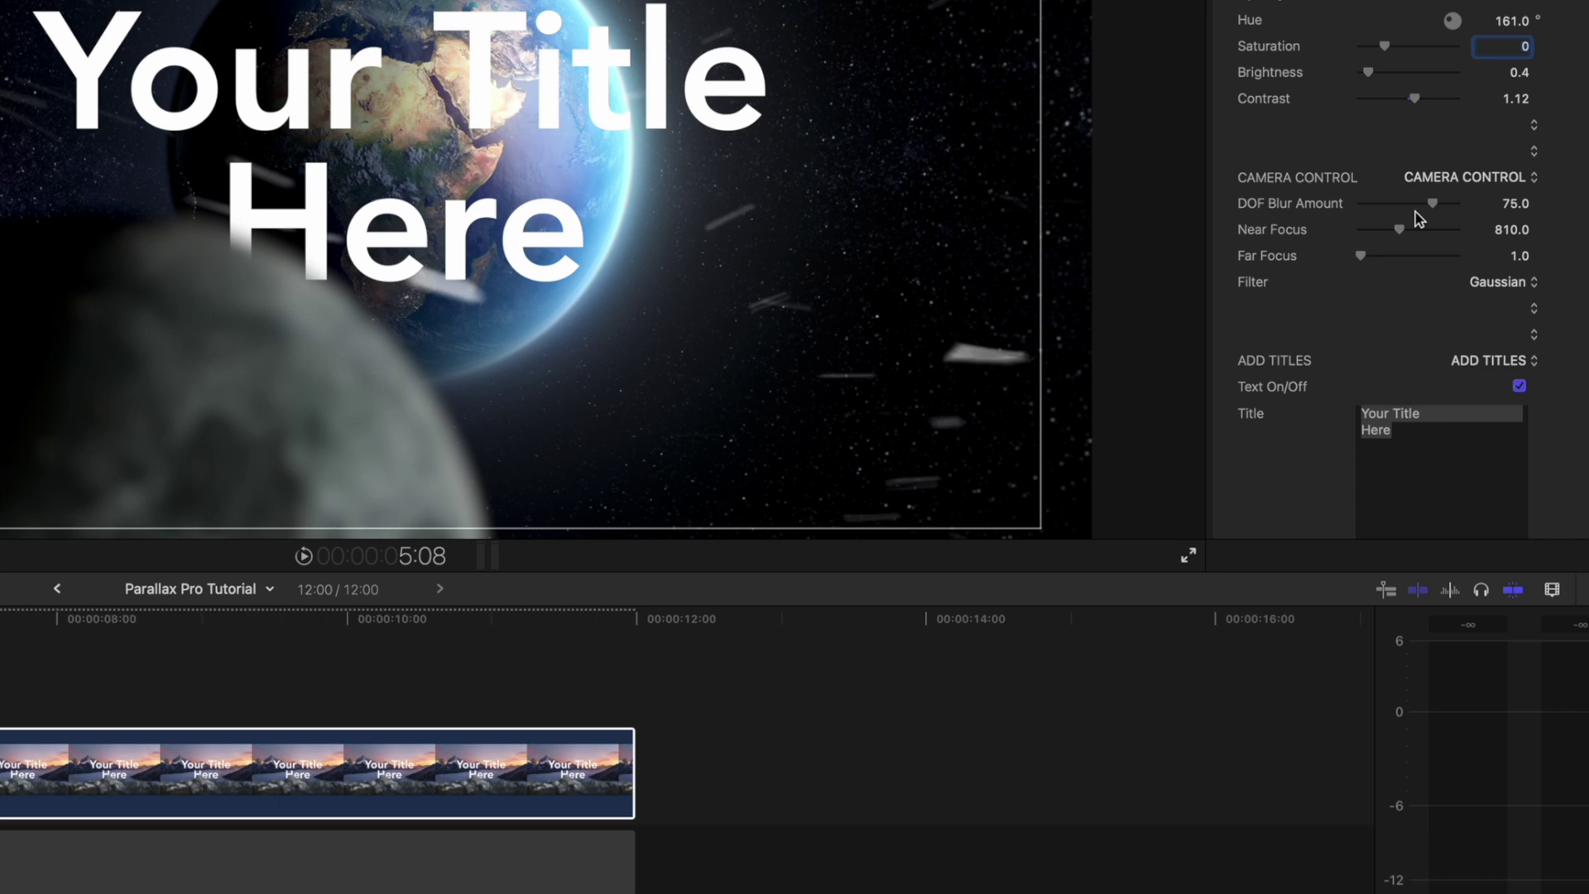
Step: Set DOF Blur Amount to 55 and Near Focus to 559 in Camera Control
left_click_drag(1434, 205, 1331, 215)
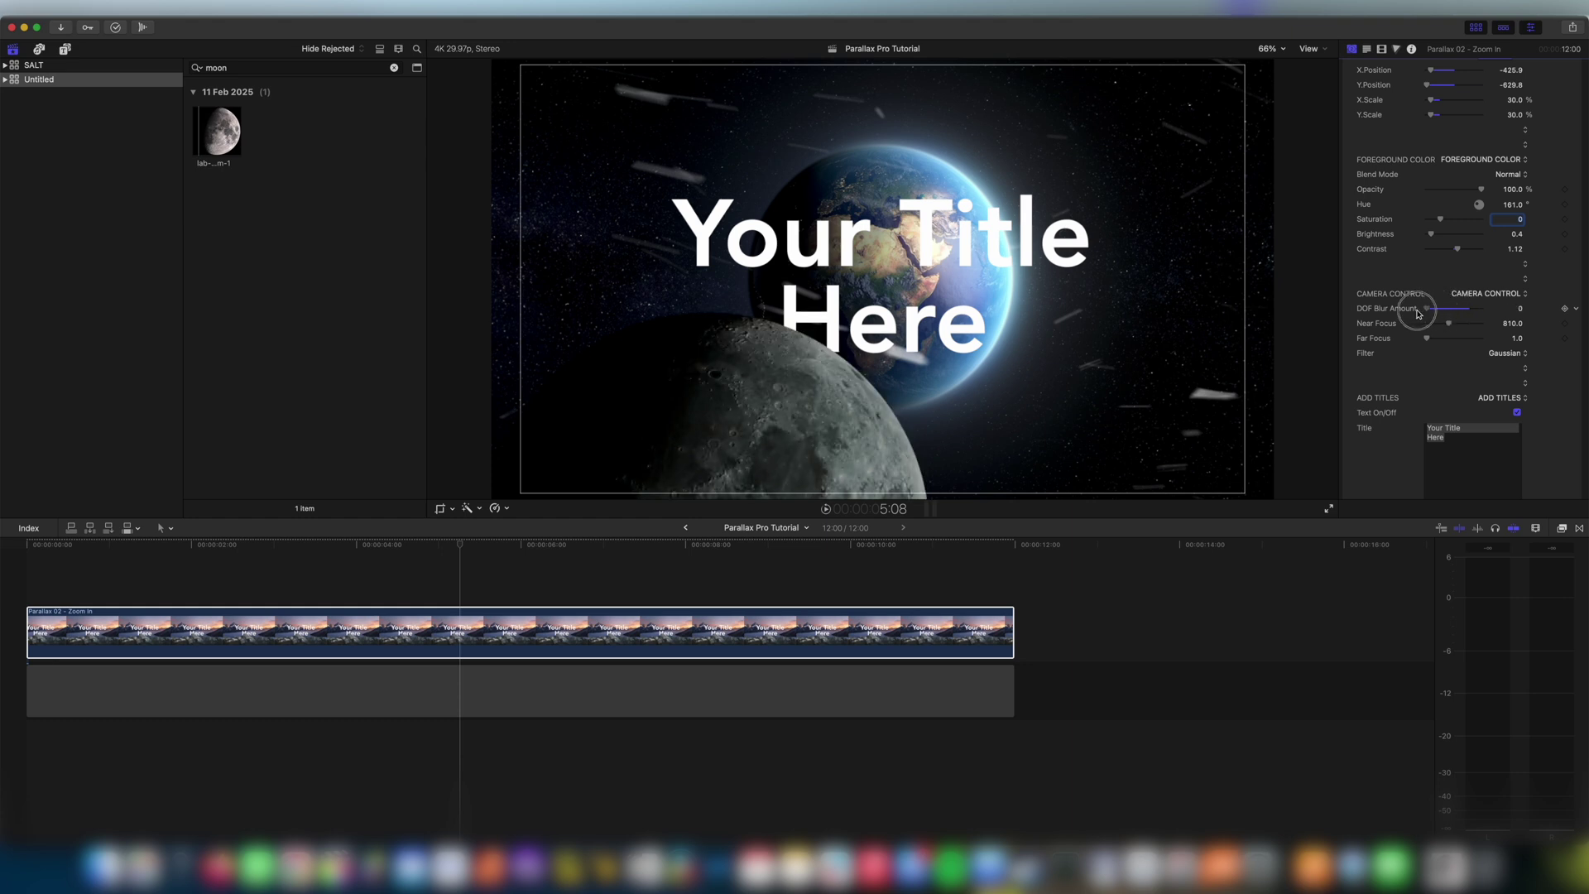
left_click_drag(1419, 313, 1459, 312)
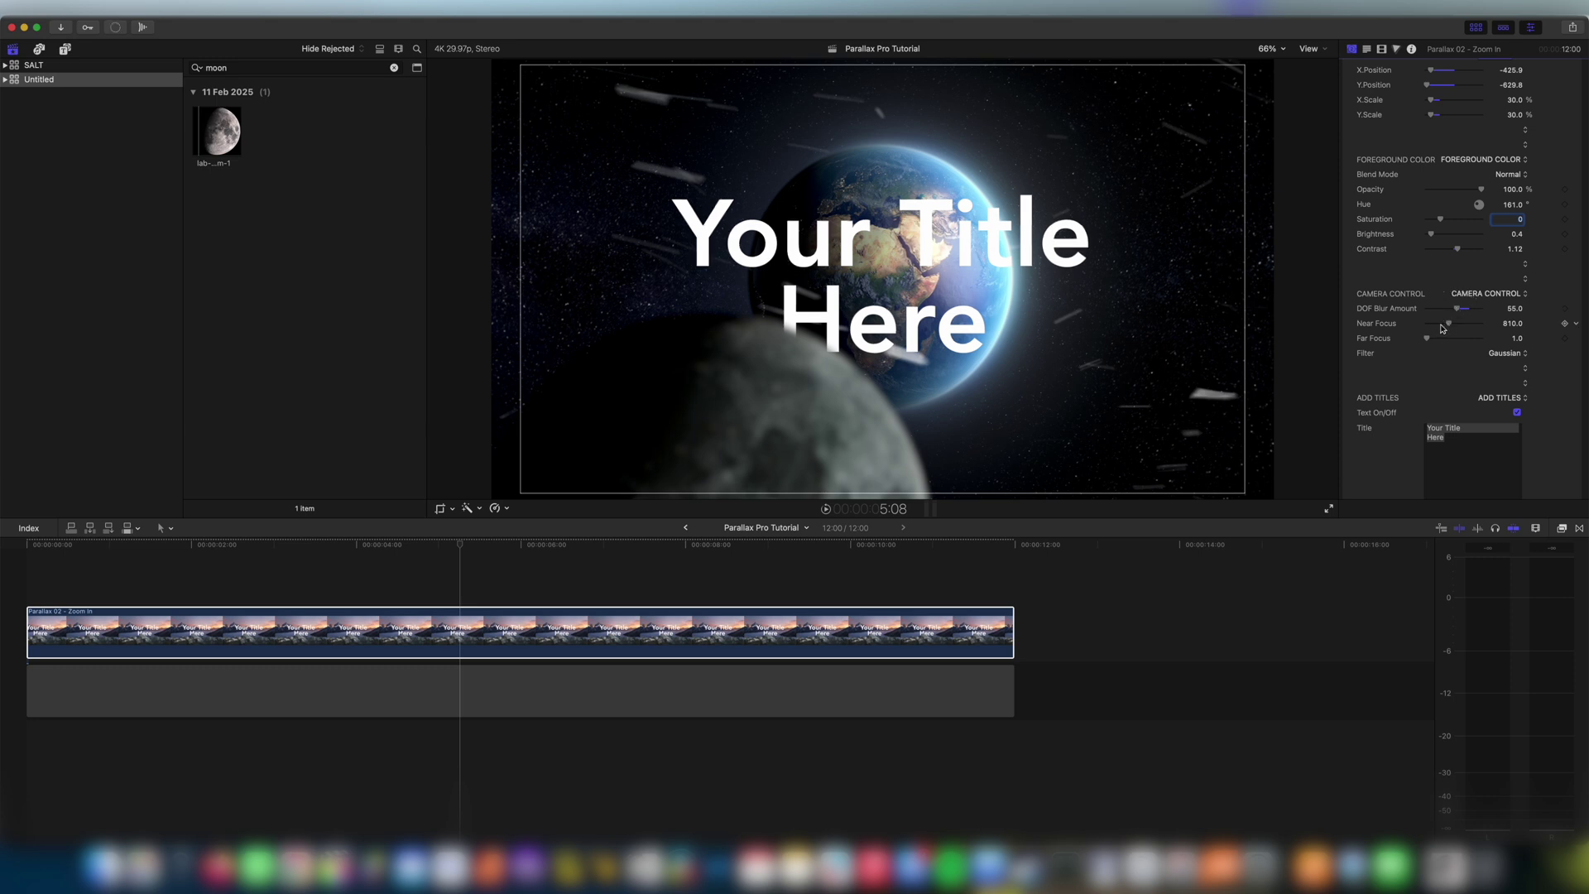
left_click_drag(1447, 326, 1403, 326)
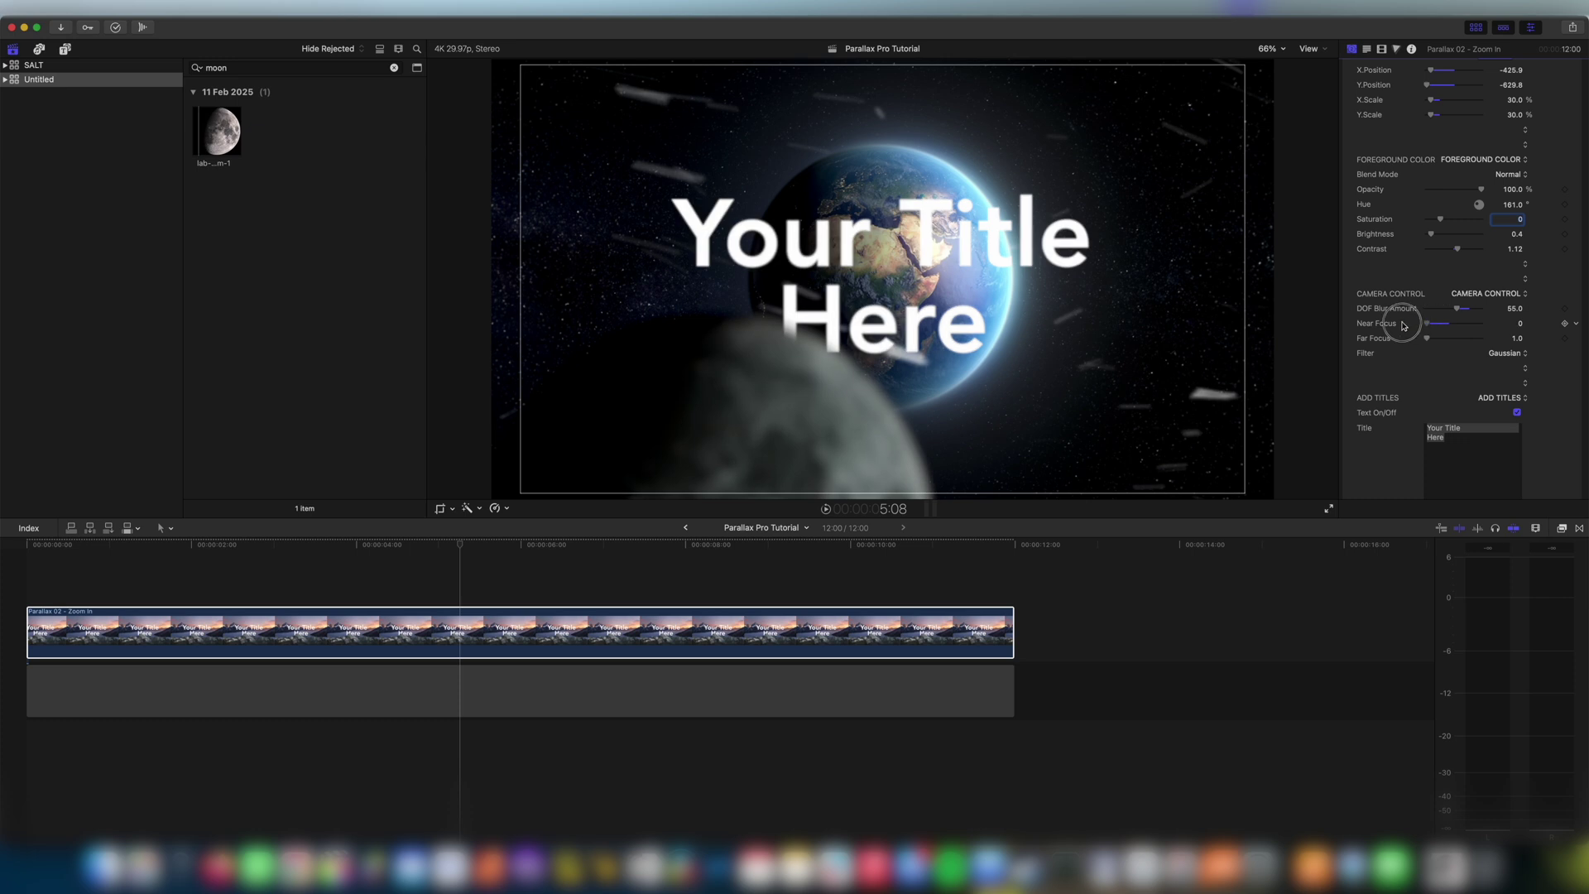
left_click_drag(1404, 325, 1444, 325)
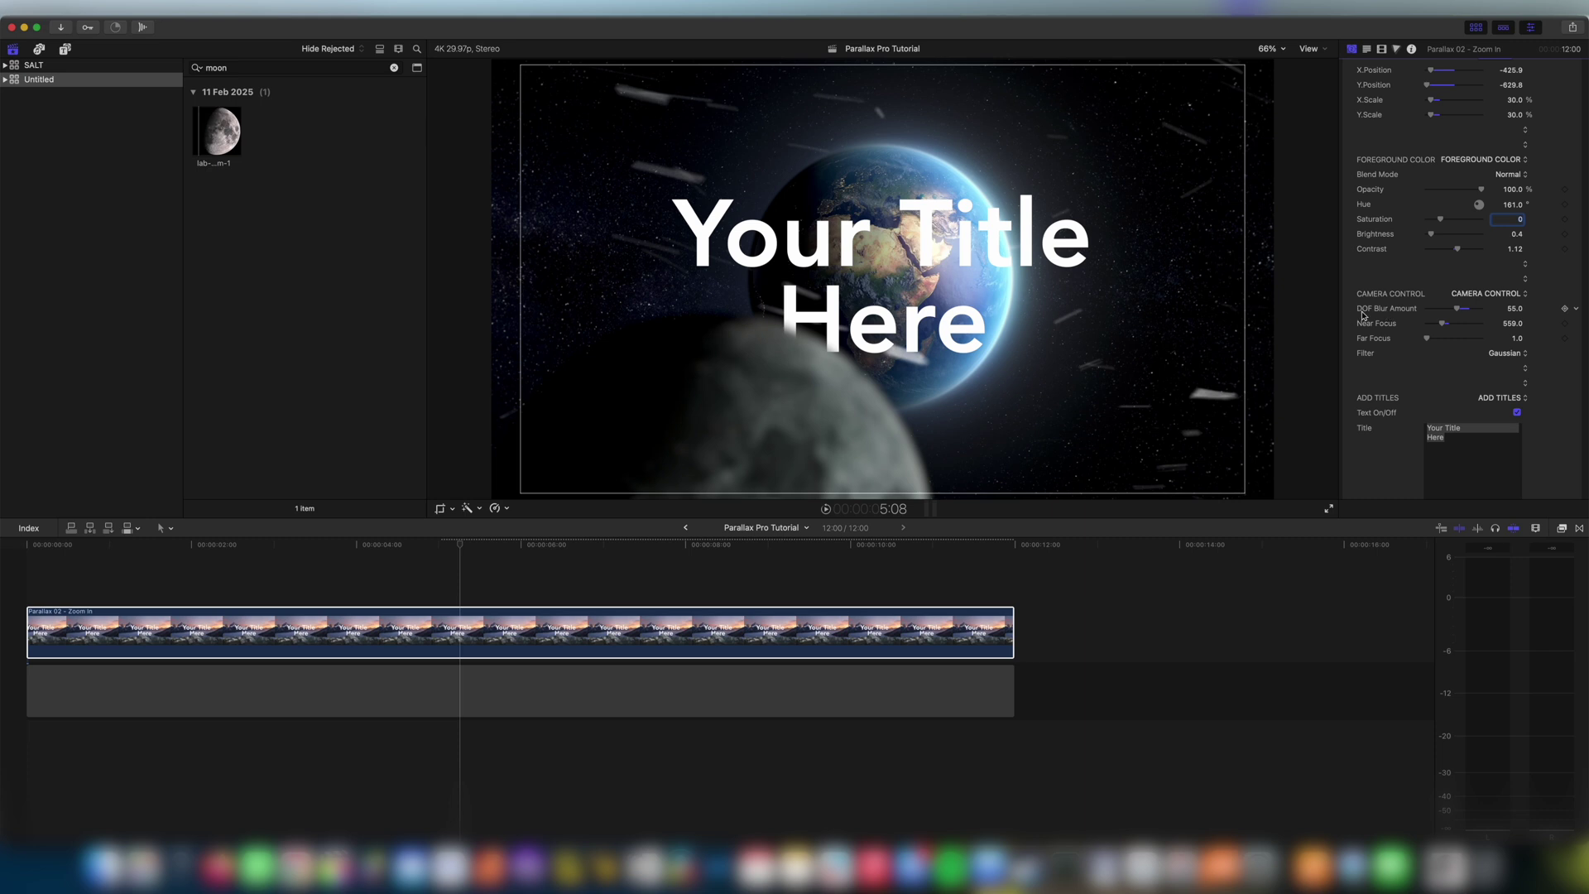
Step: Try the Defocus blur filter, then return it to Gaussian
left_click(1501, 356)
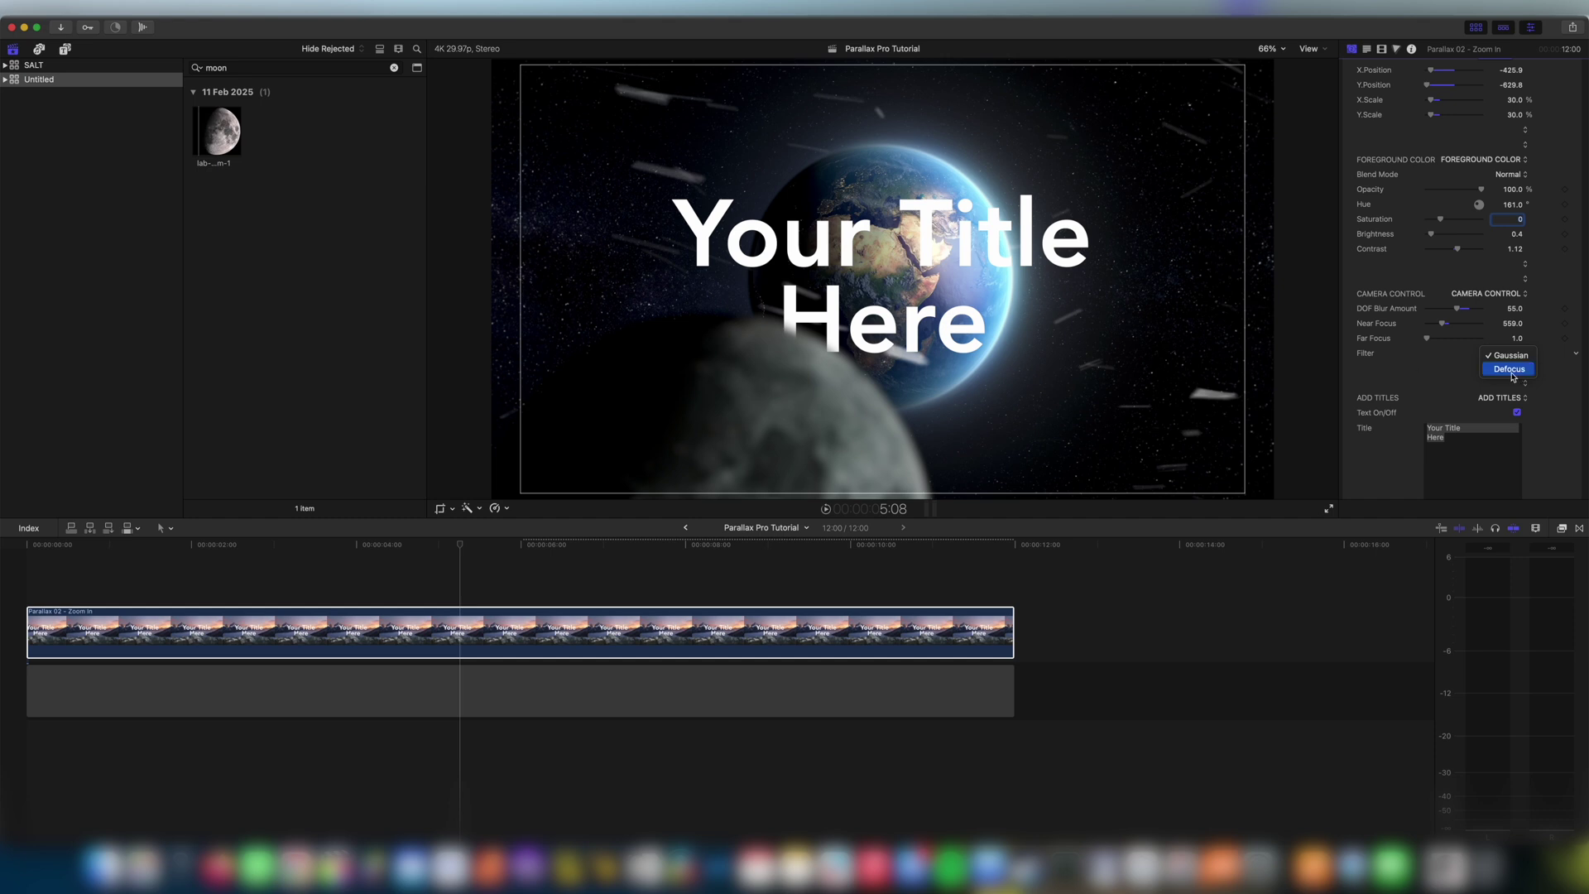
left_click(1490, 370)
left_click(1501, 356)
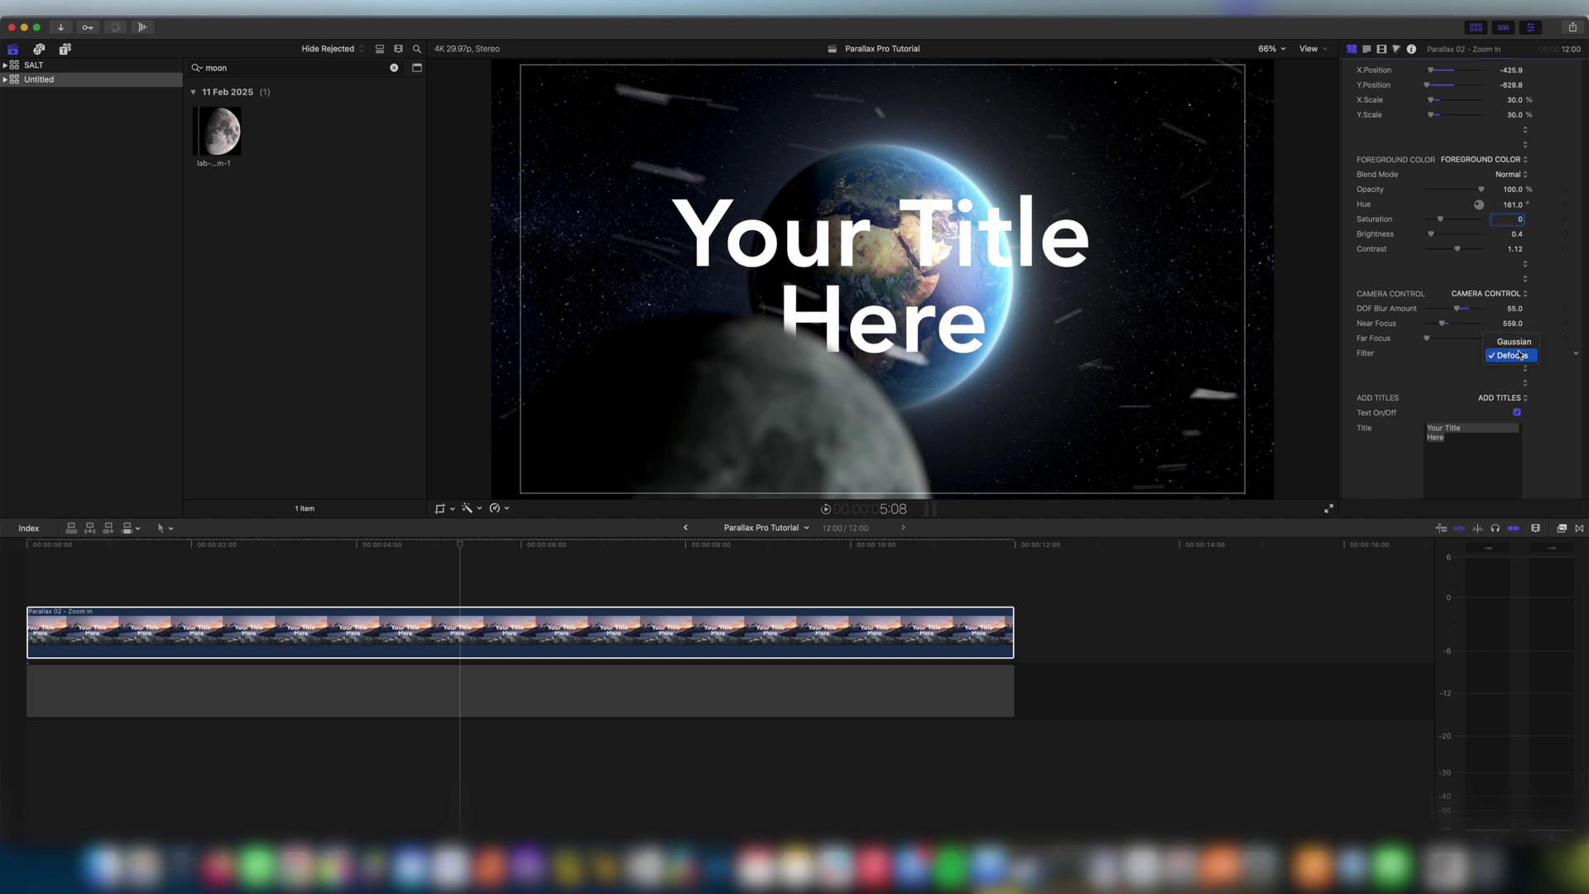
left_click(1498, 342)
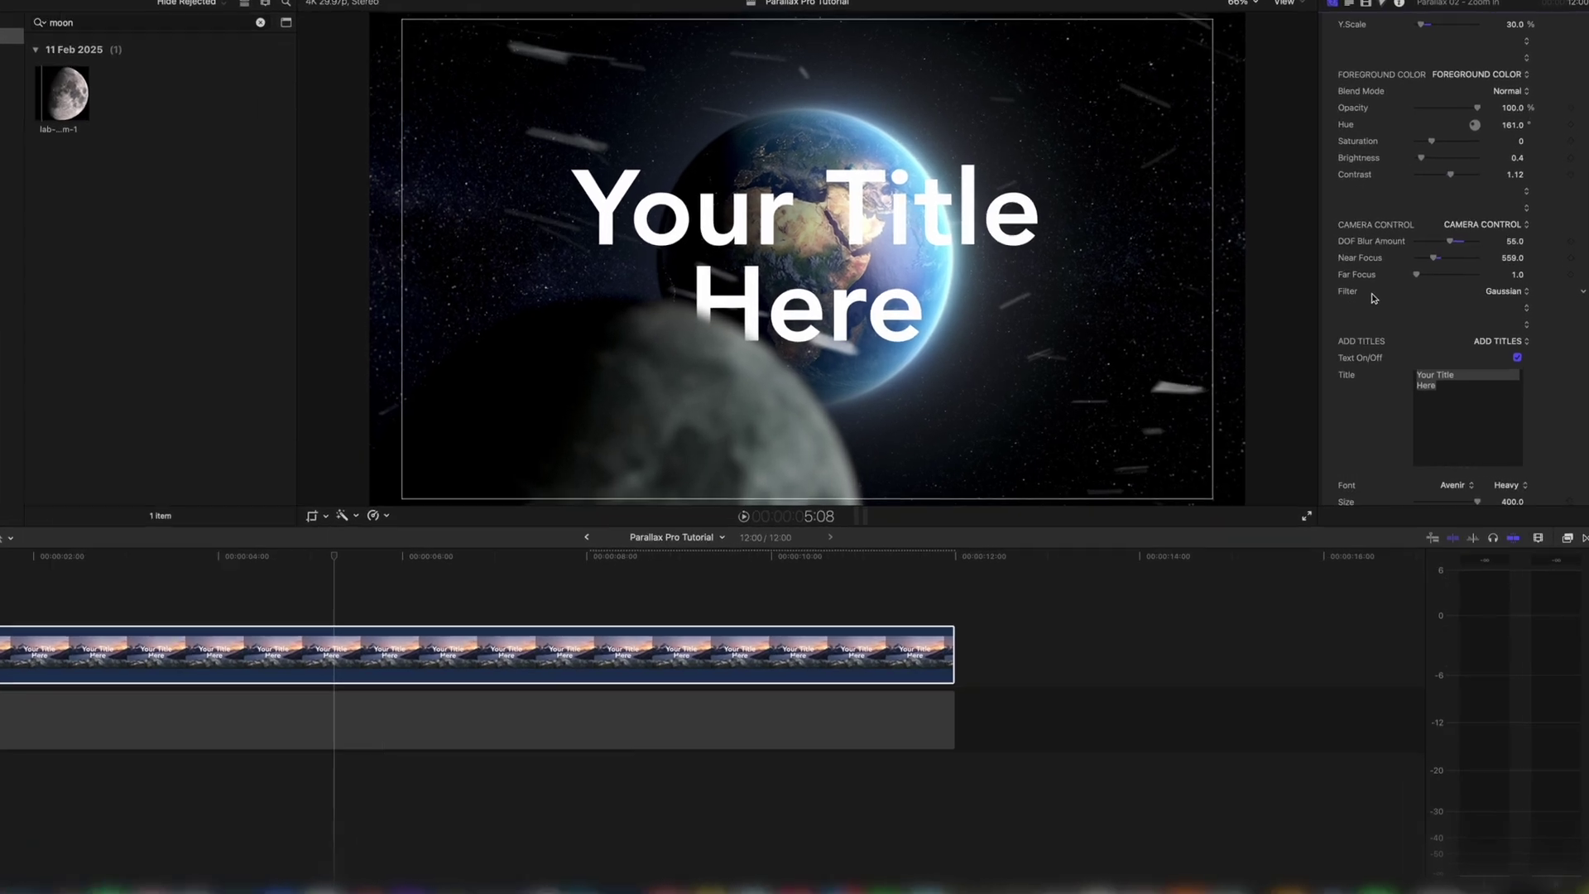
scroll(1370, 370, "down", 3)
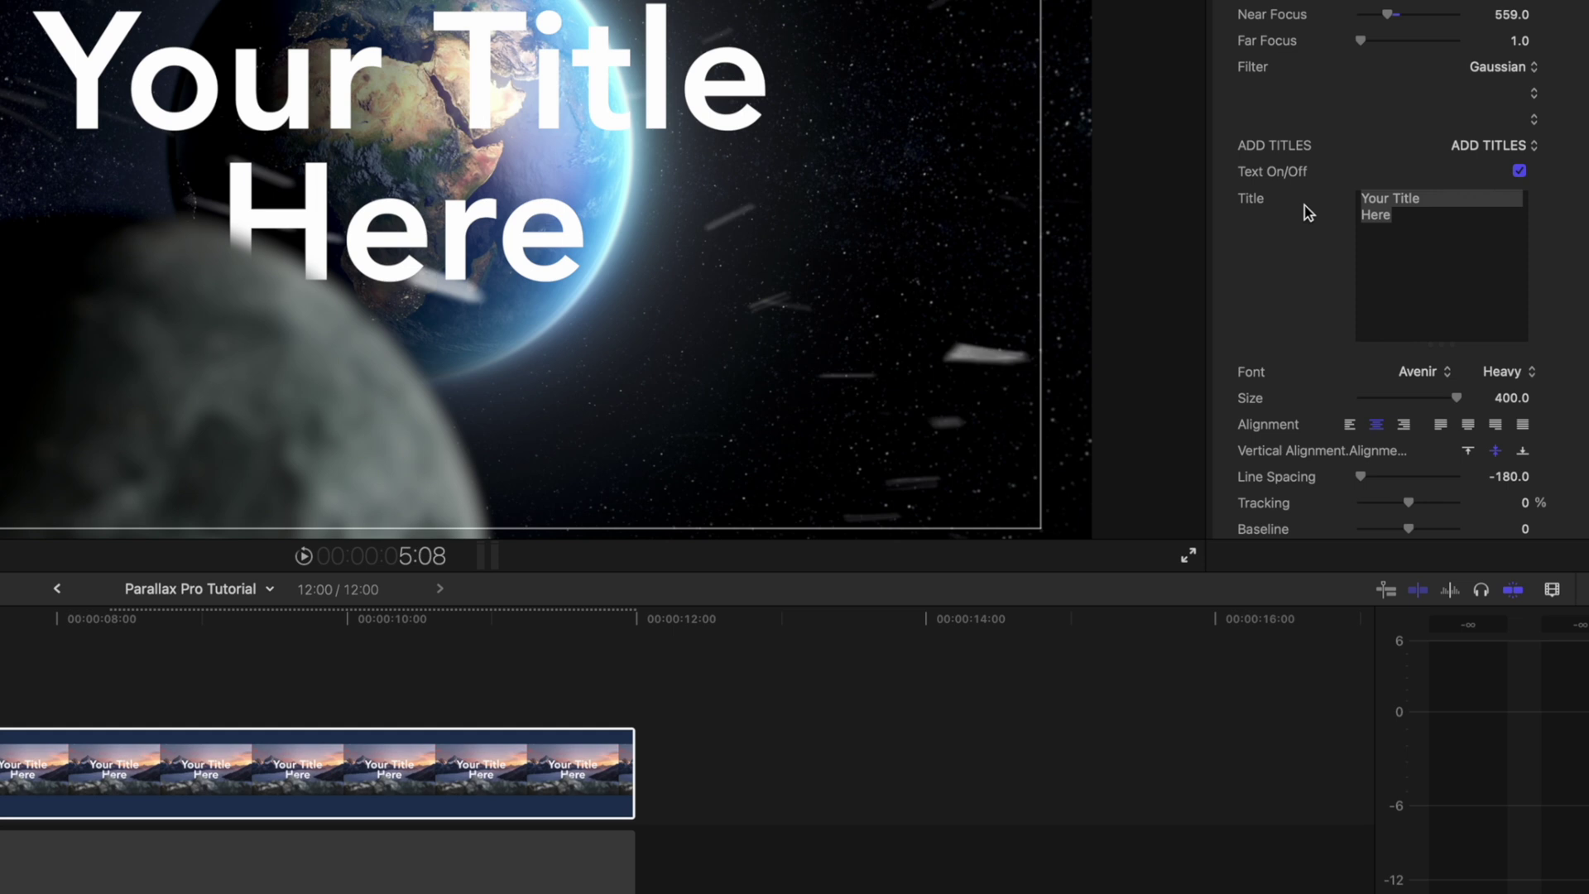
Step: Replace the title text with 'Welcome to' and 'Earth' on a second line
left_click(1429, 235)
key("super+a")
type("Wlec")
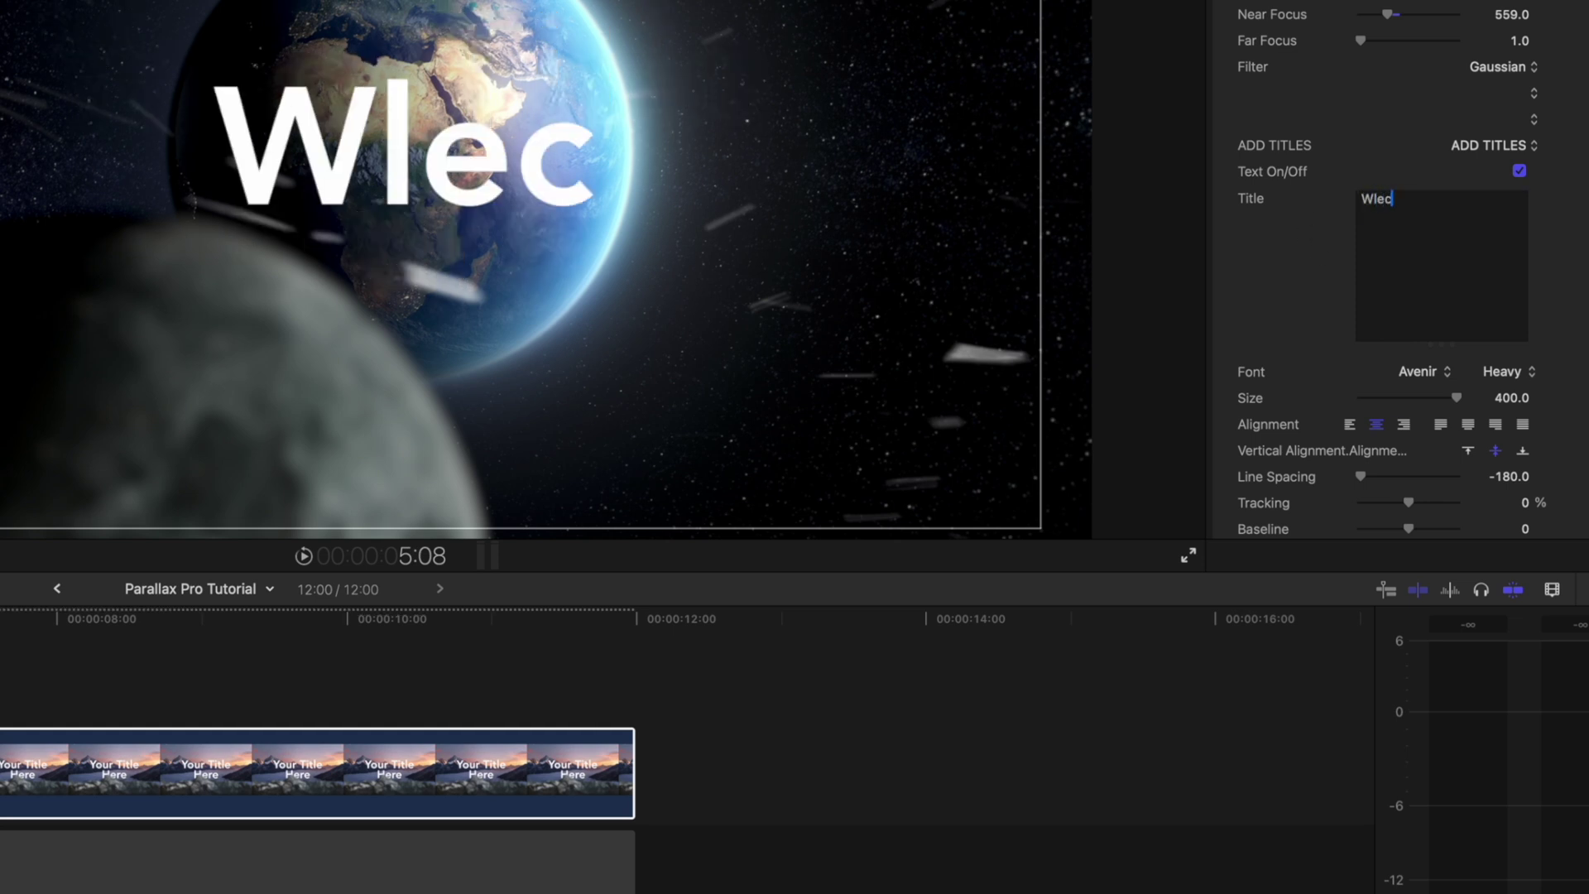
key("BackSpace")
key("BackSpace")
key("BackSpace")
type("elcome")
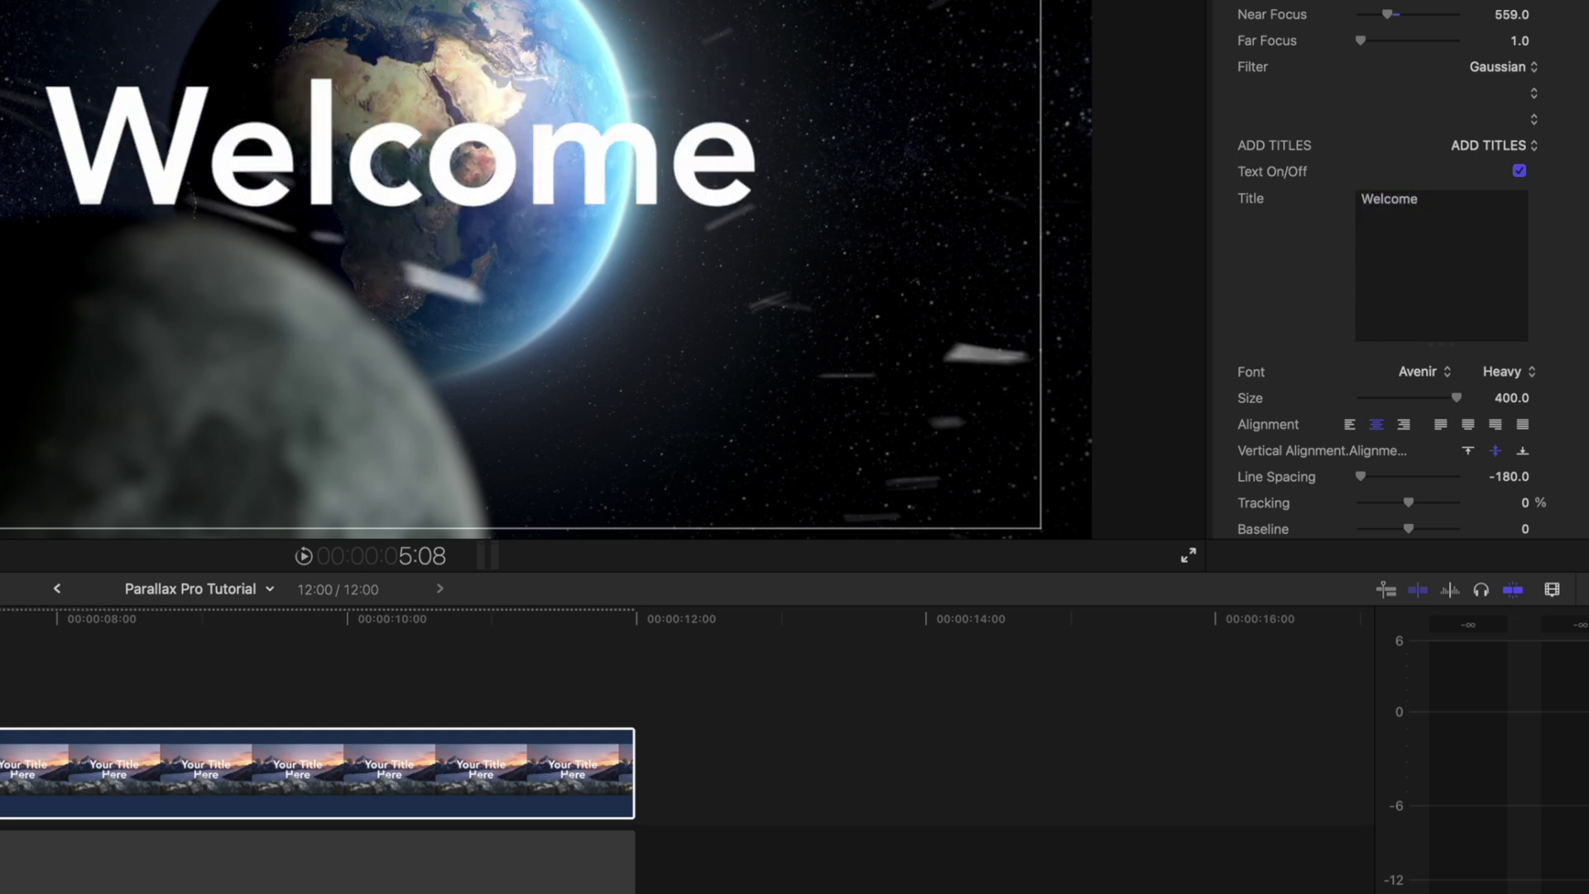
type(" to")
key("Return")
type("Eat")
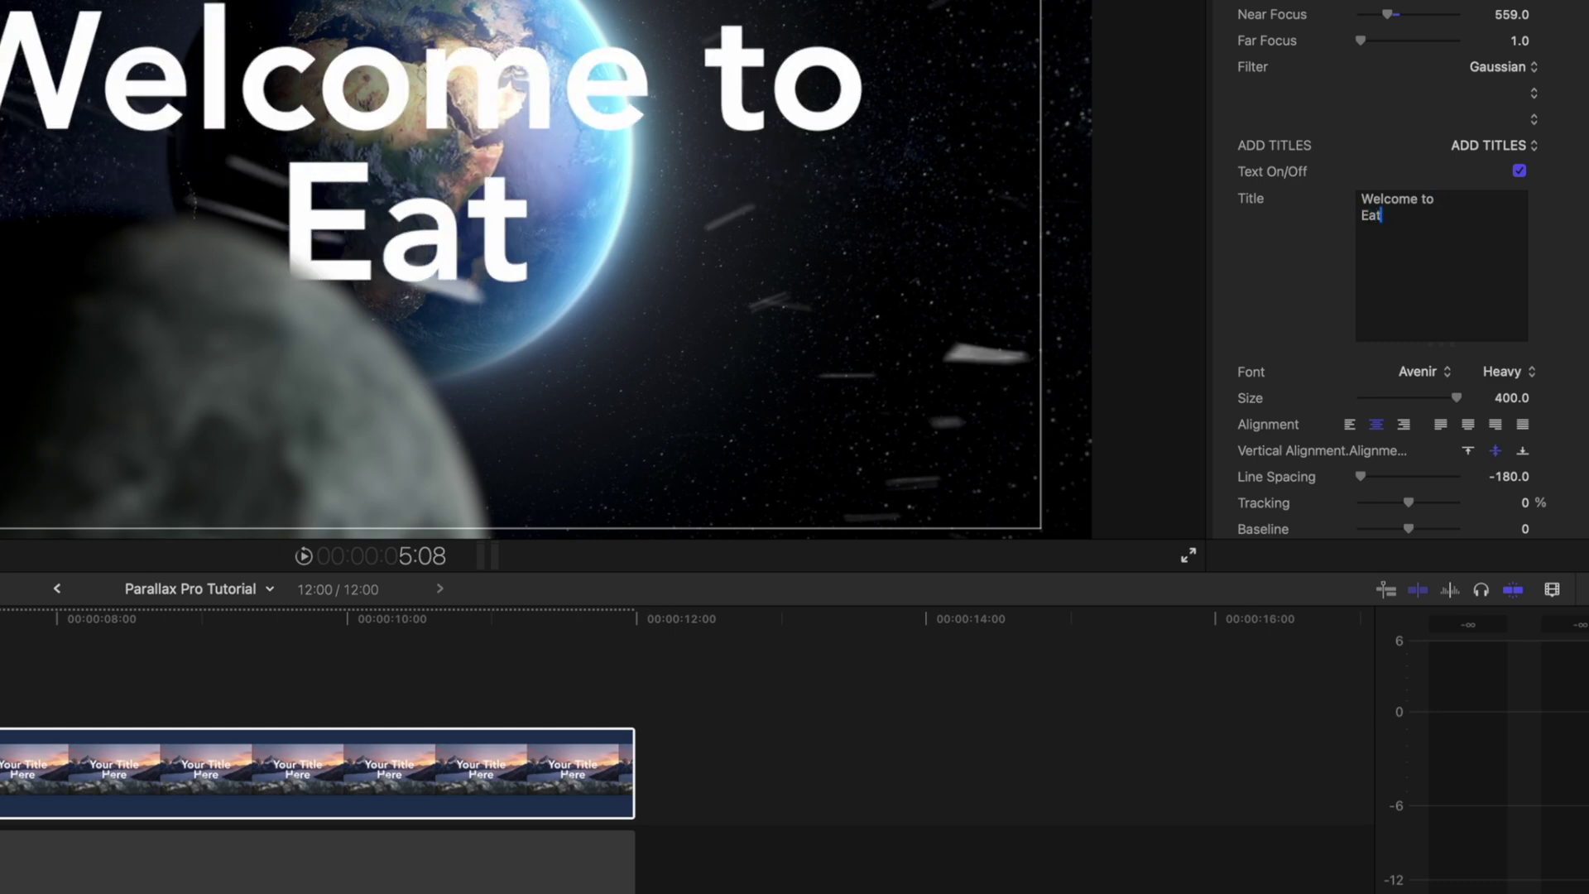
key("BackSpace")
type("rth")
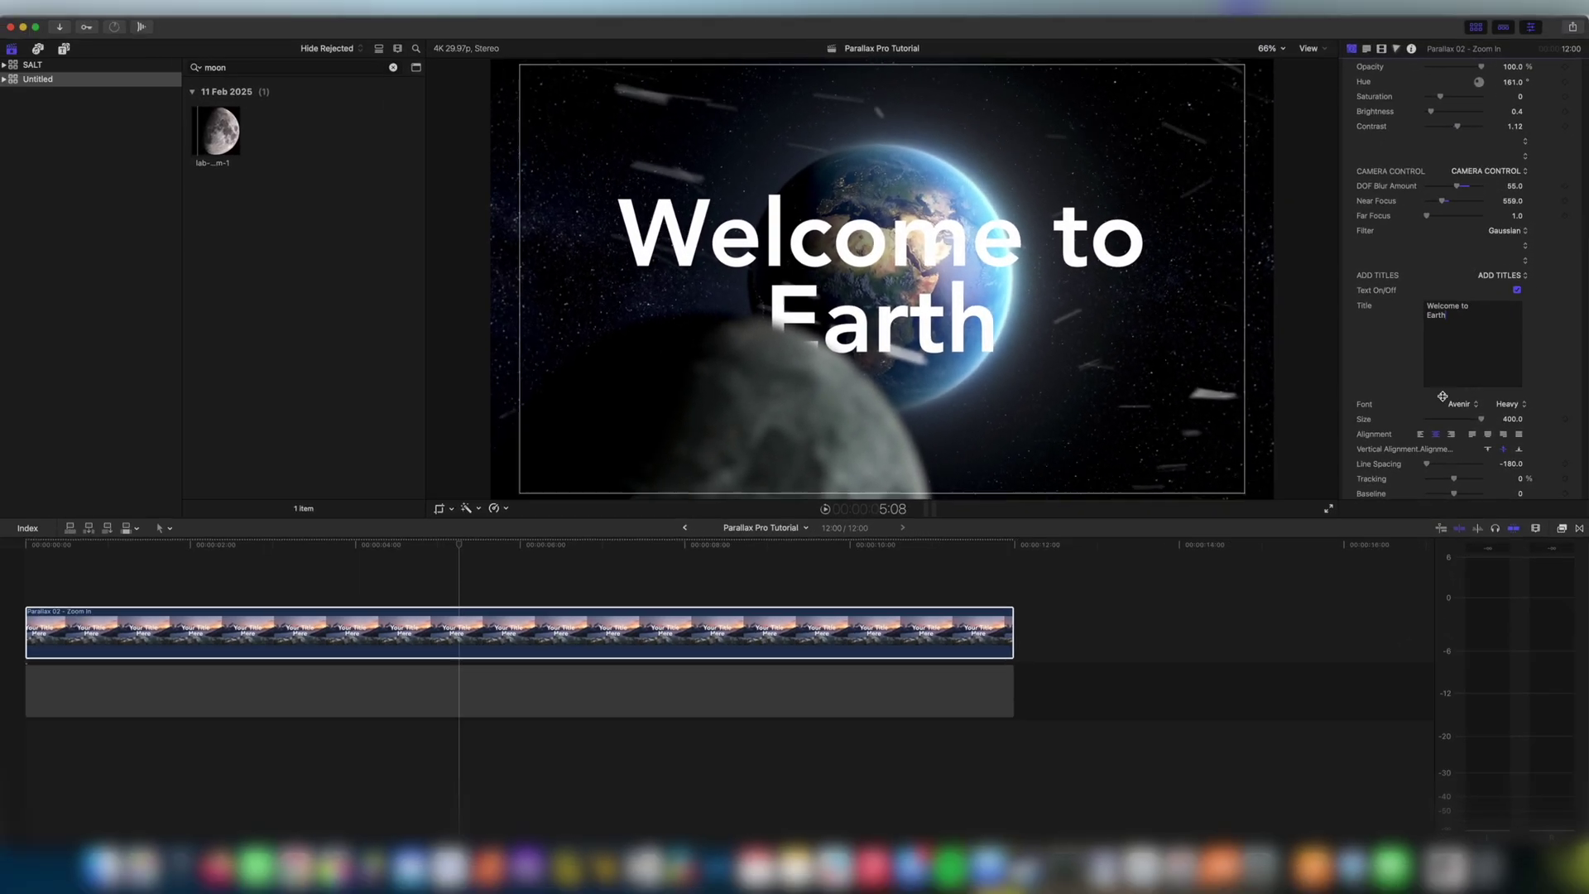
Step: Set the title font to Code Light
left_click(1465, 407)
scroll(1406, 406, "down", 10)
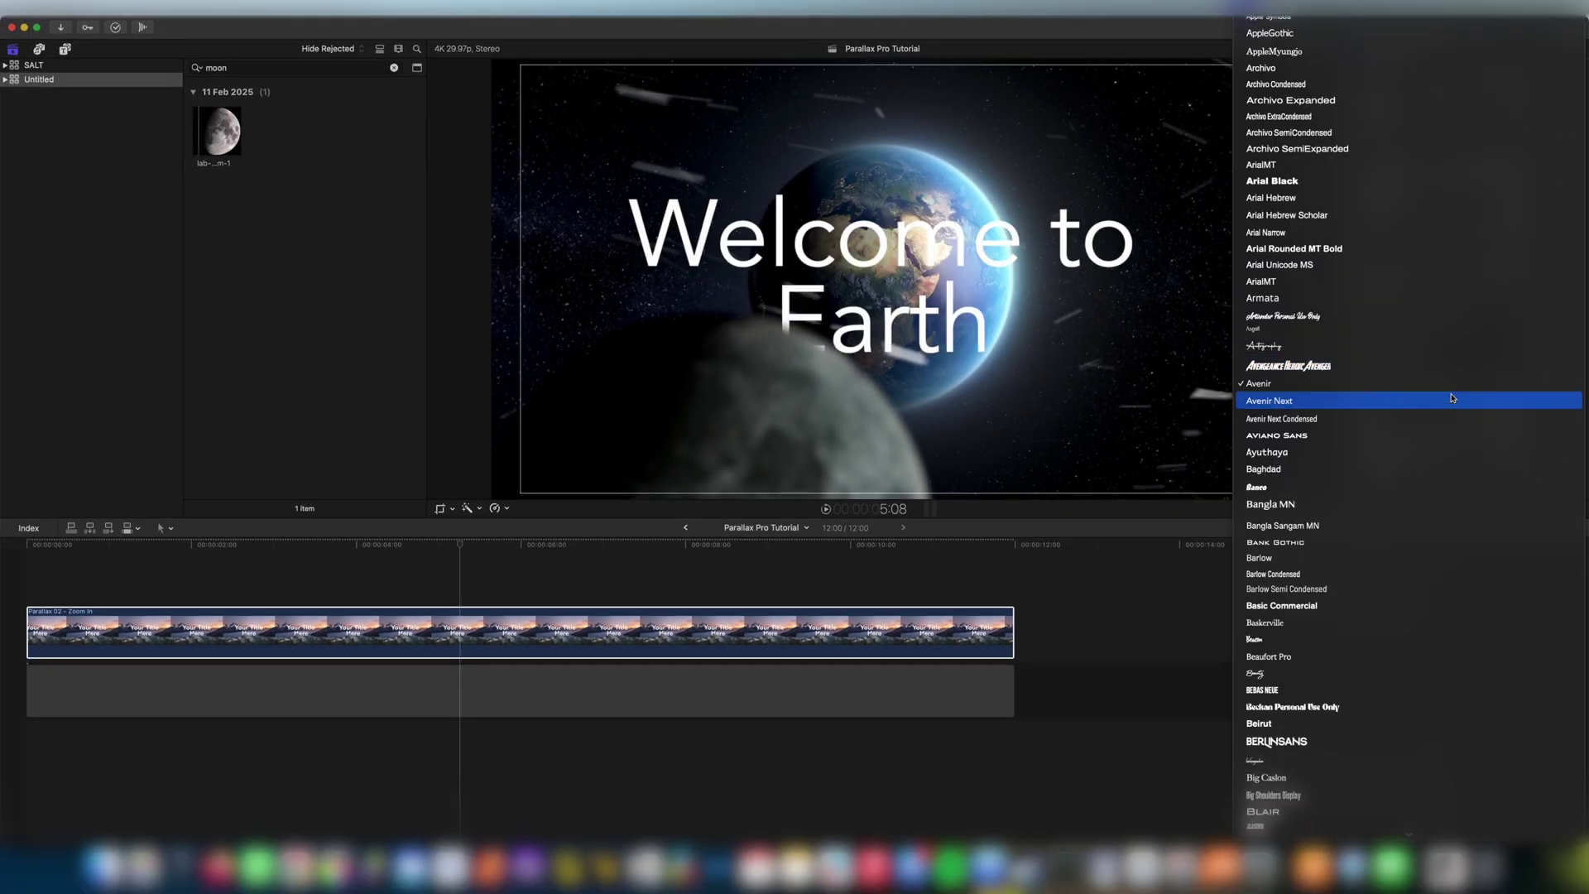
left_click(1349, 401)
left_click(1465, 407)
scroll(1422, 496, "down", 5)
left_click(1423, 583)
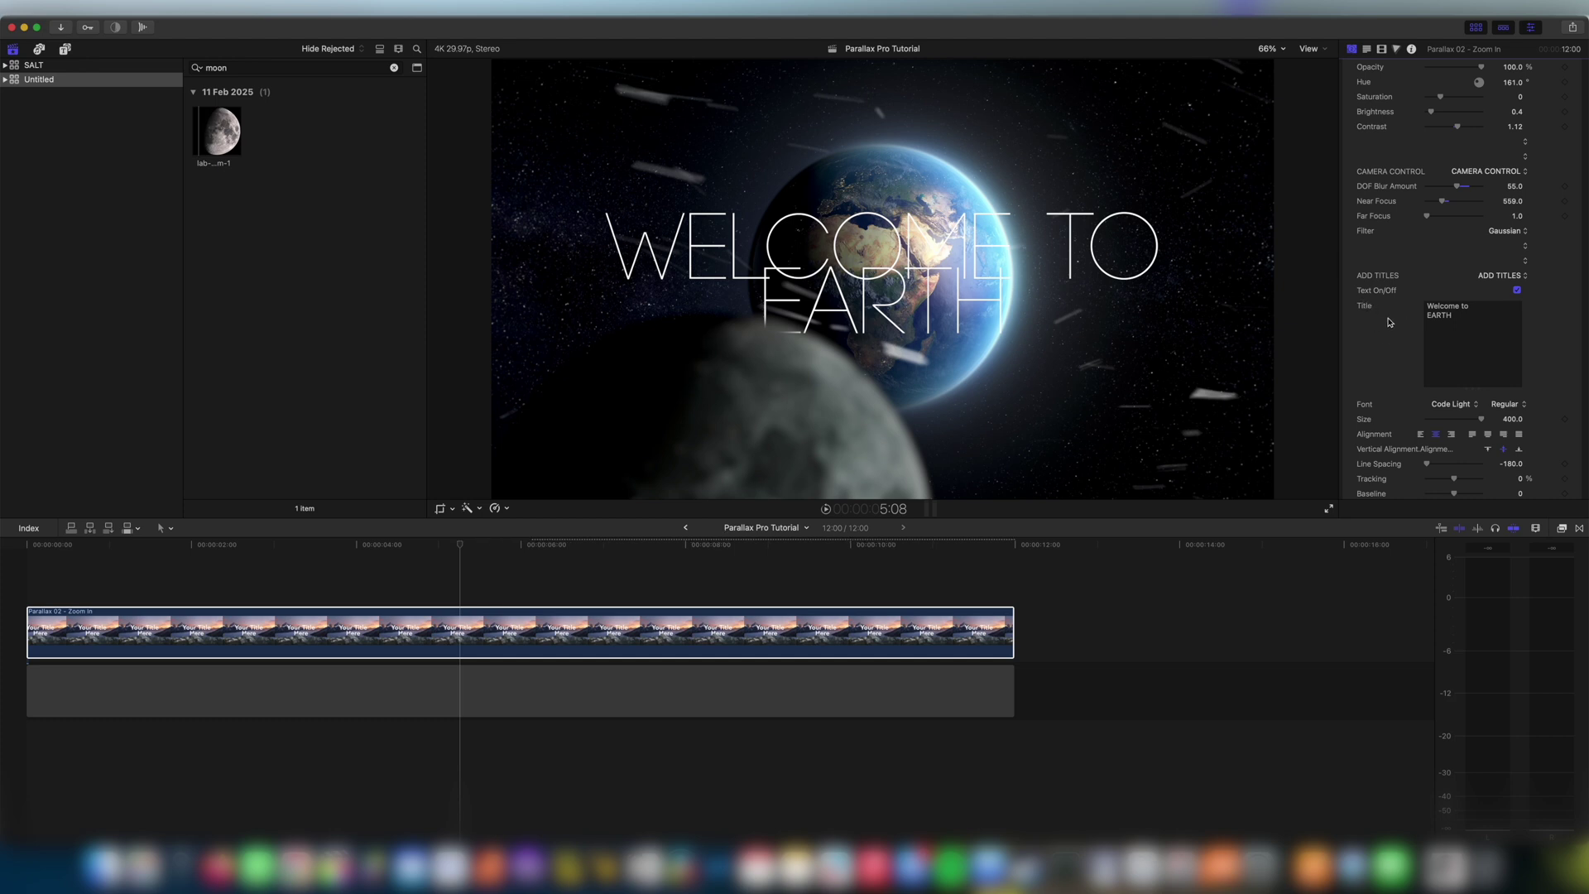
Step: In the Text Inspector, select the words 'Welcome to' in the Title field
left_click_drag(1472, 306, 1399, 305)
left_click(1471, 314)
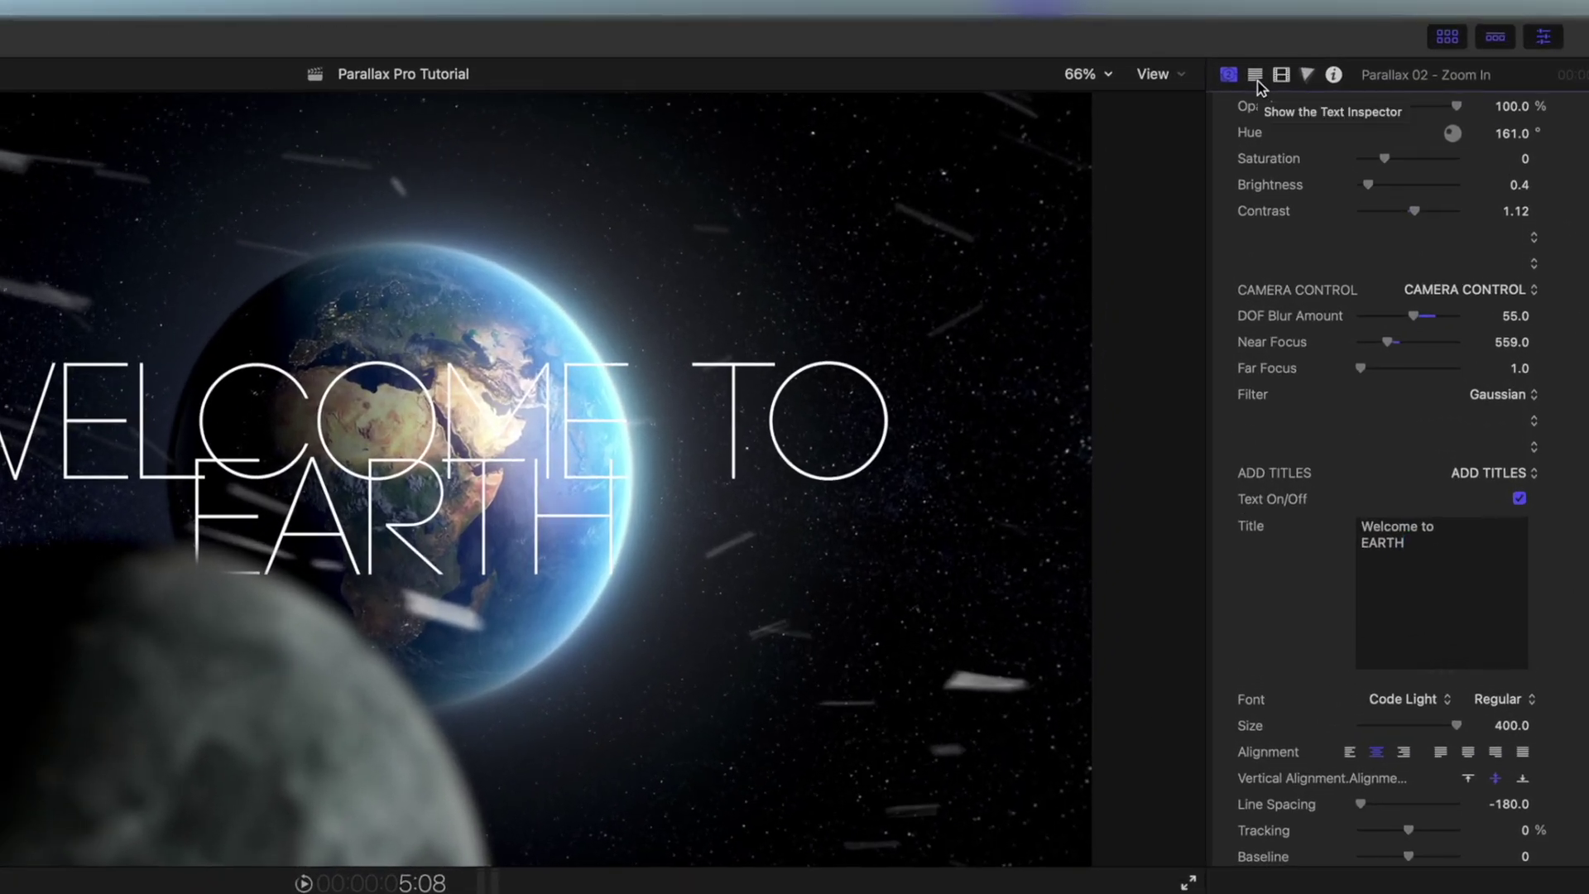
left_click(1257, 80)
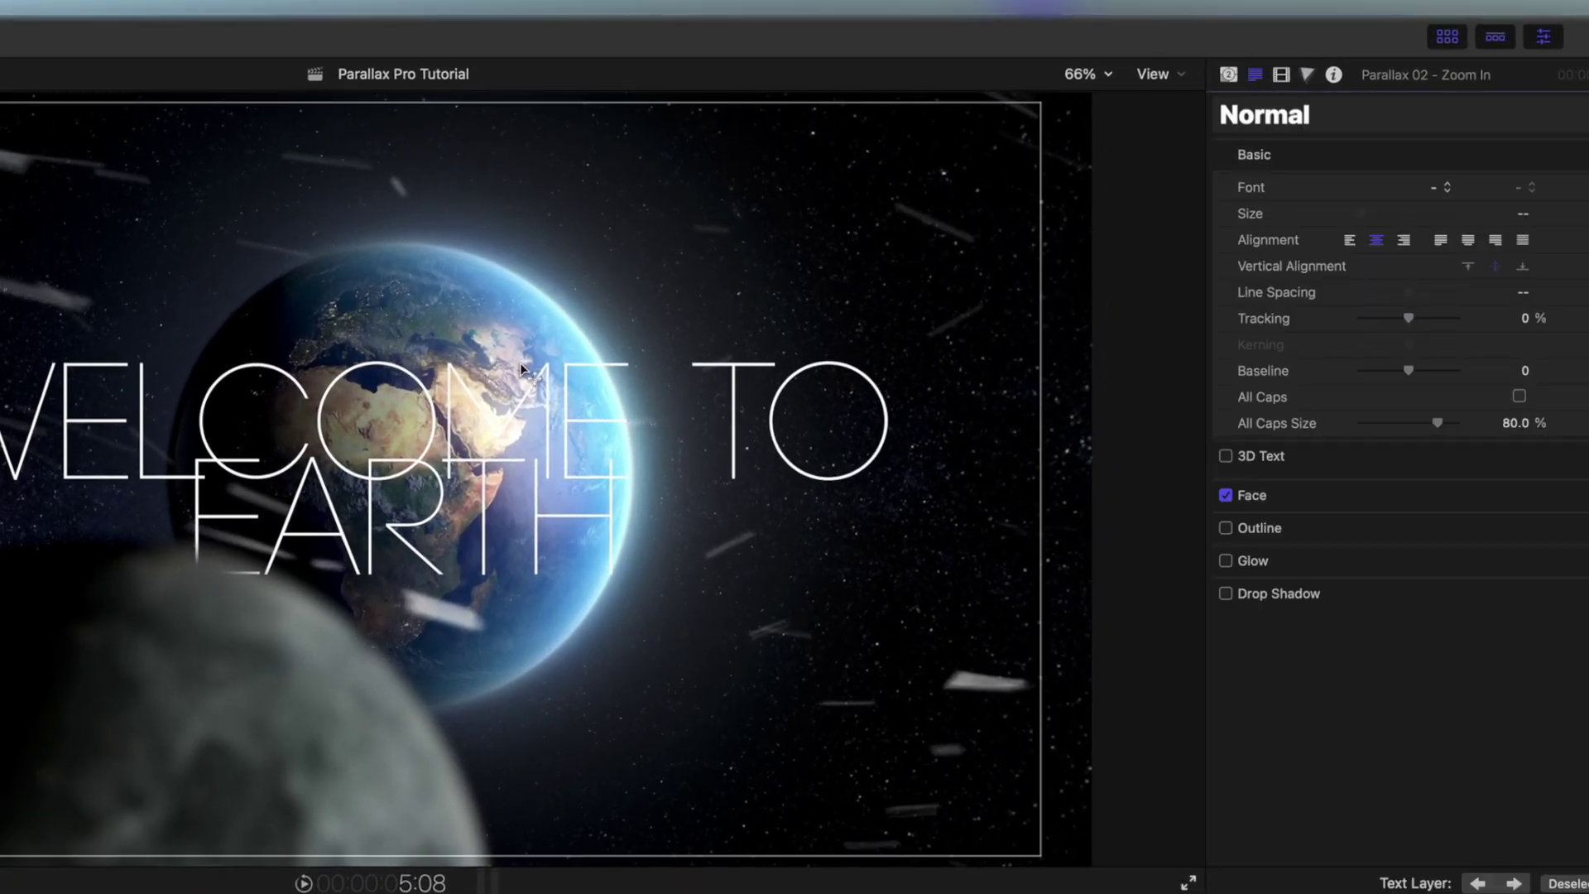
double_click(504, 384)
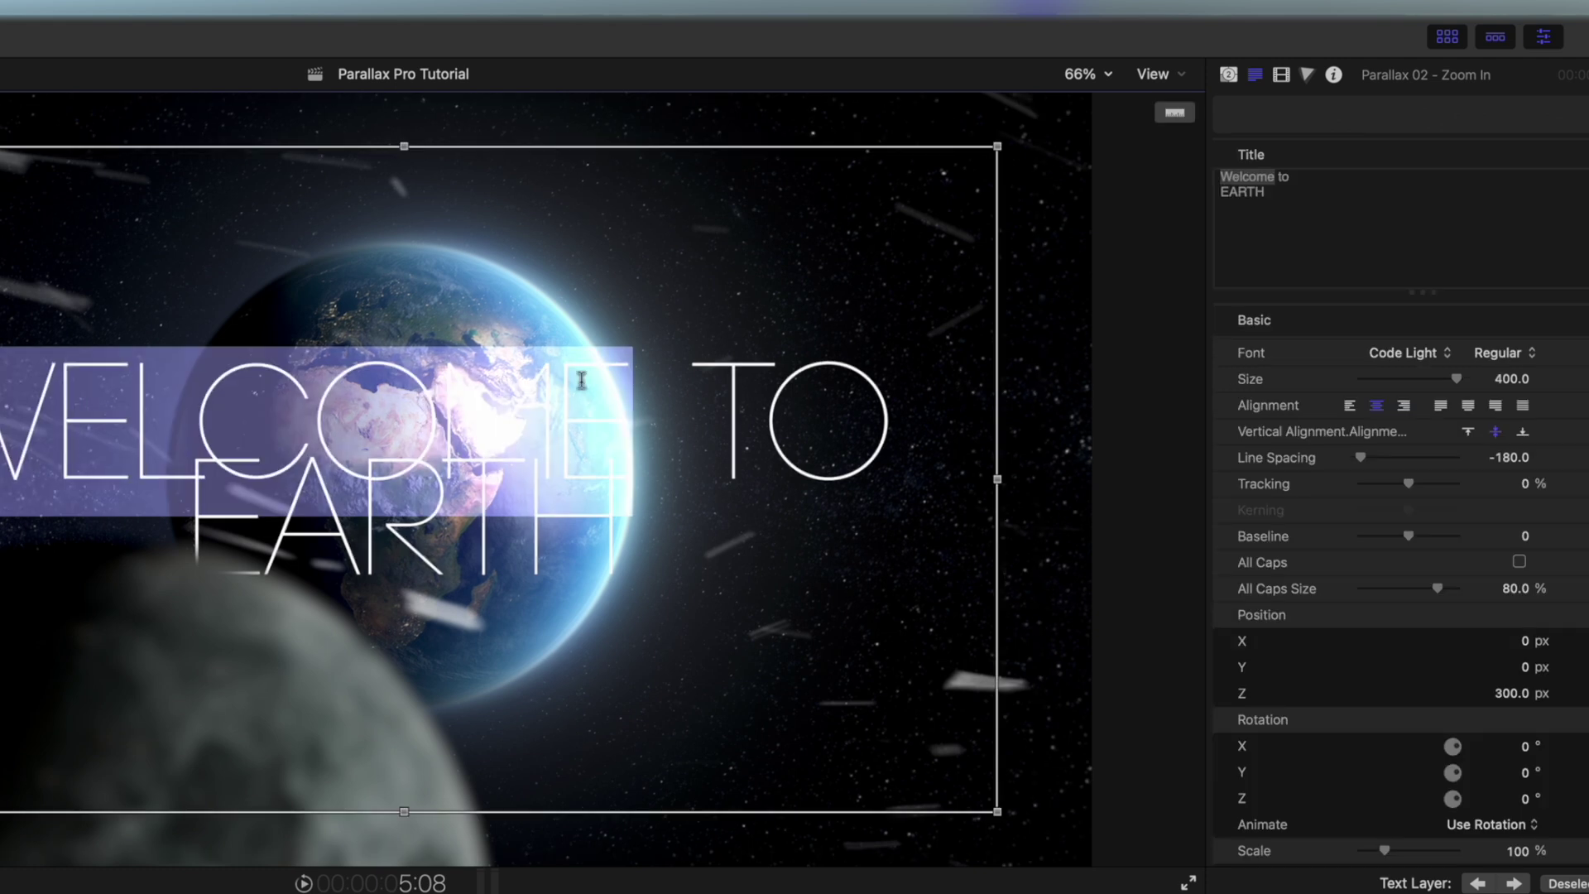
left_click(1285, 191)
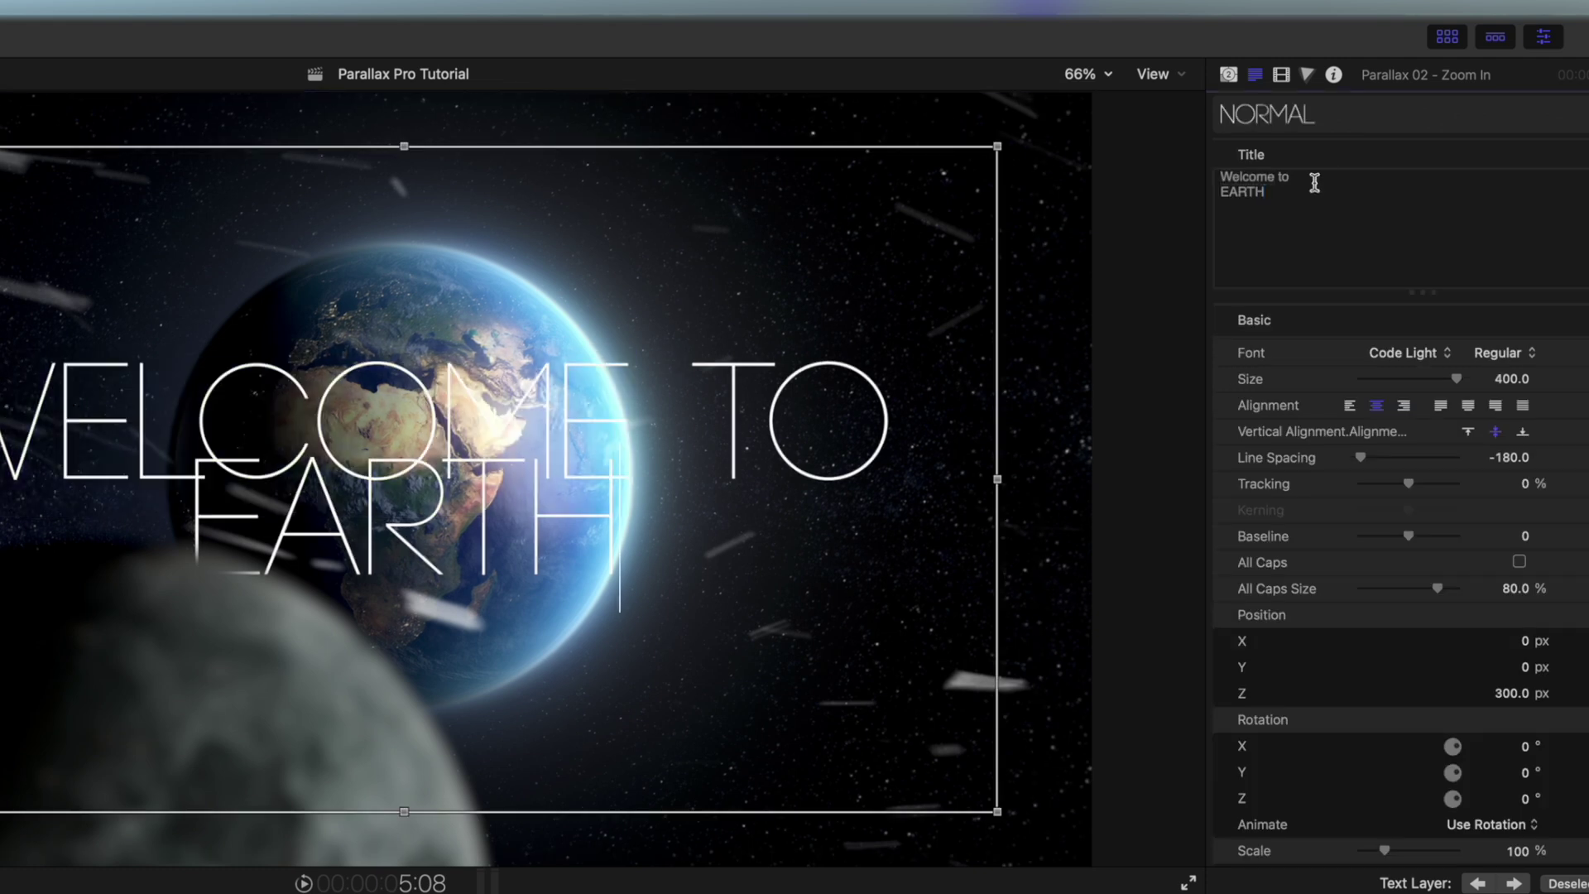
left_click(1314, 181)
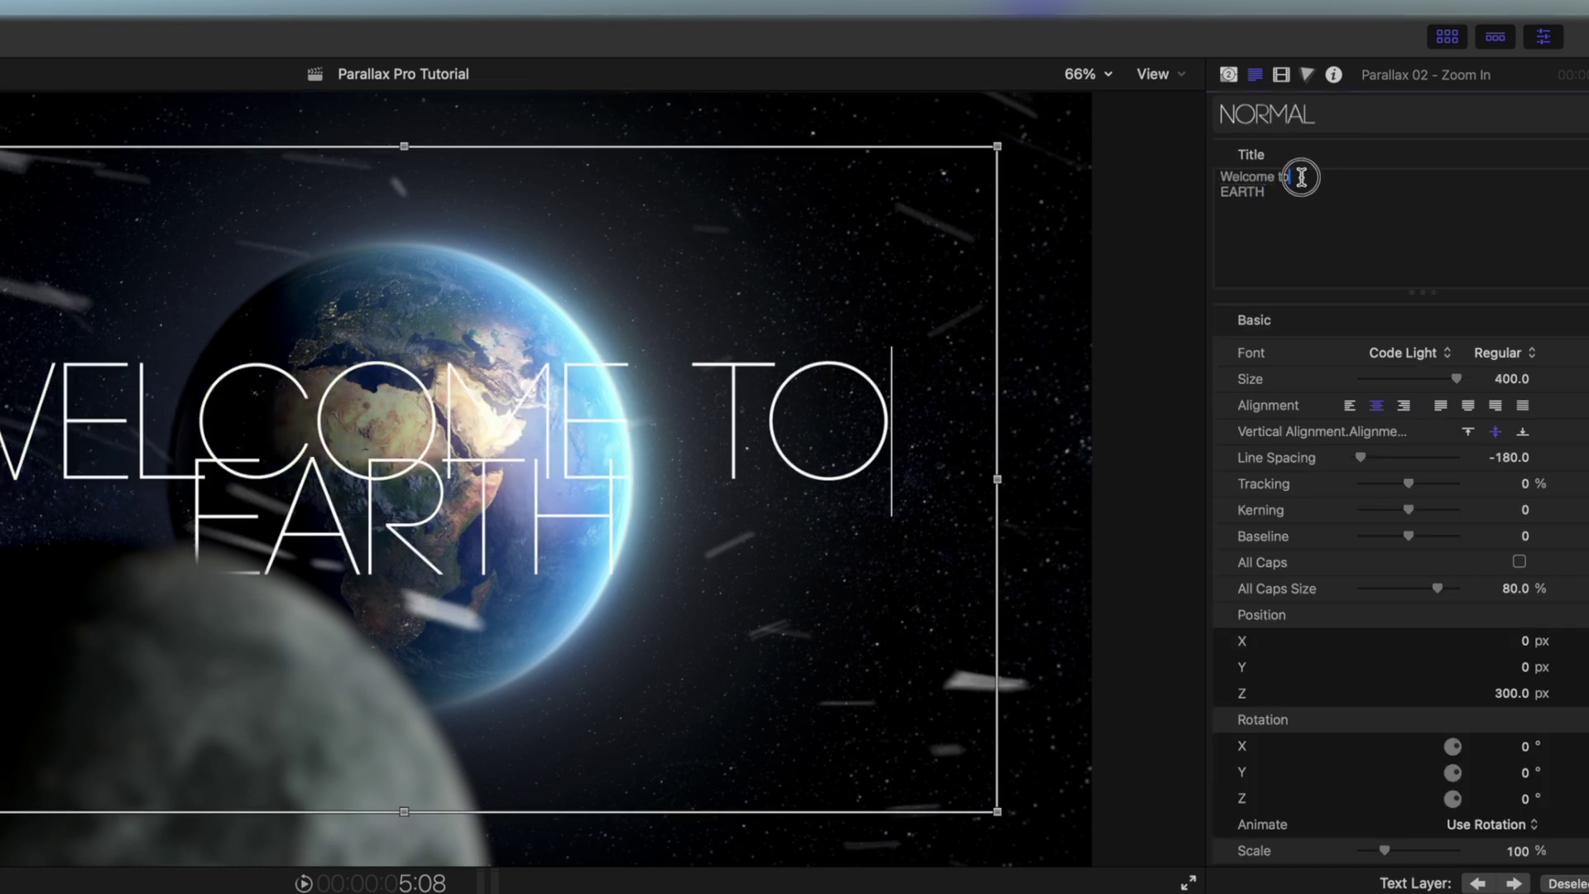
left_click_drag(1301, 177, 1188, 172)
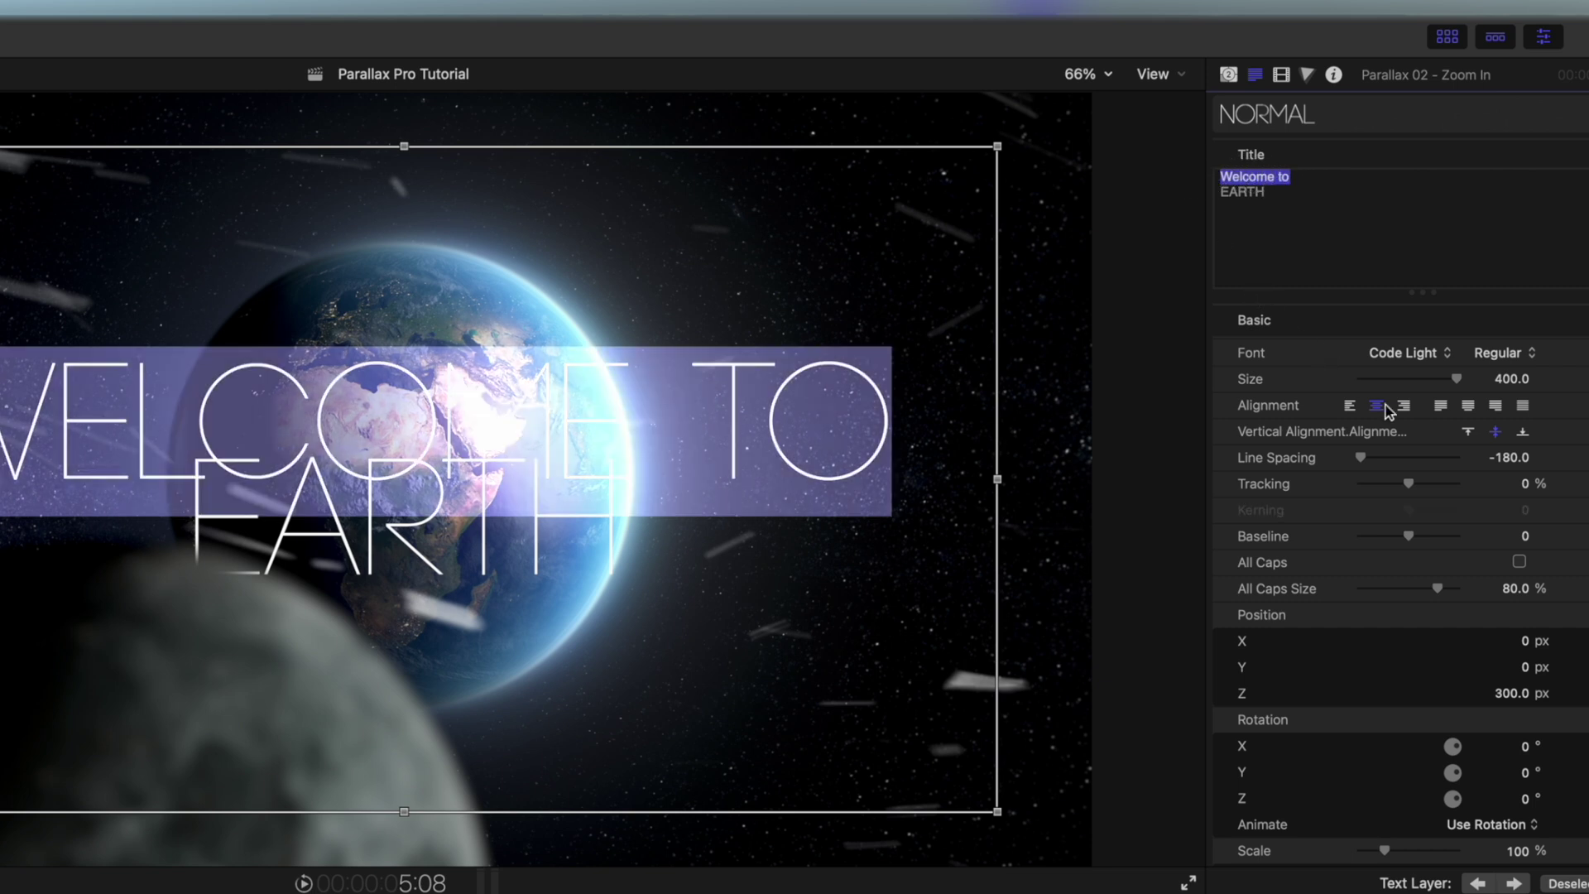
Step: Give 'Welcome to' the Freehand font at size 192 with wider tracking
left_click_drag(1447, 379, 1422, 381)
left_click(1399, 355)
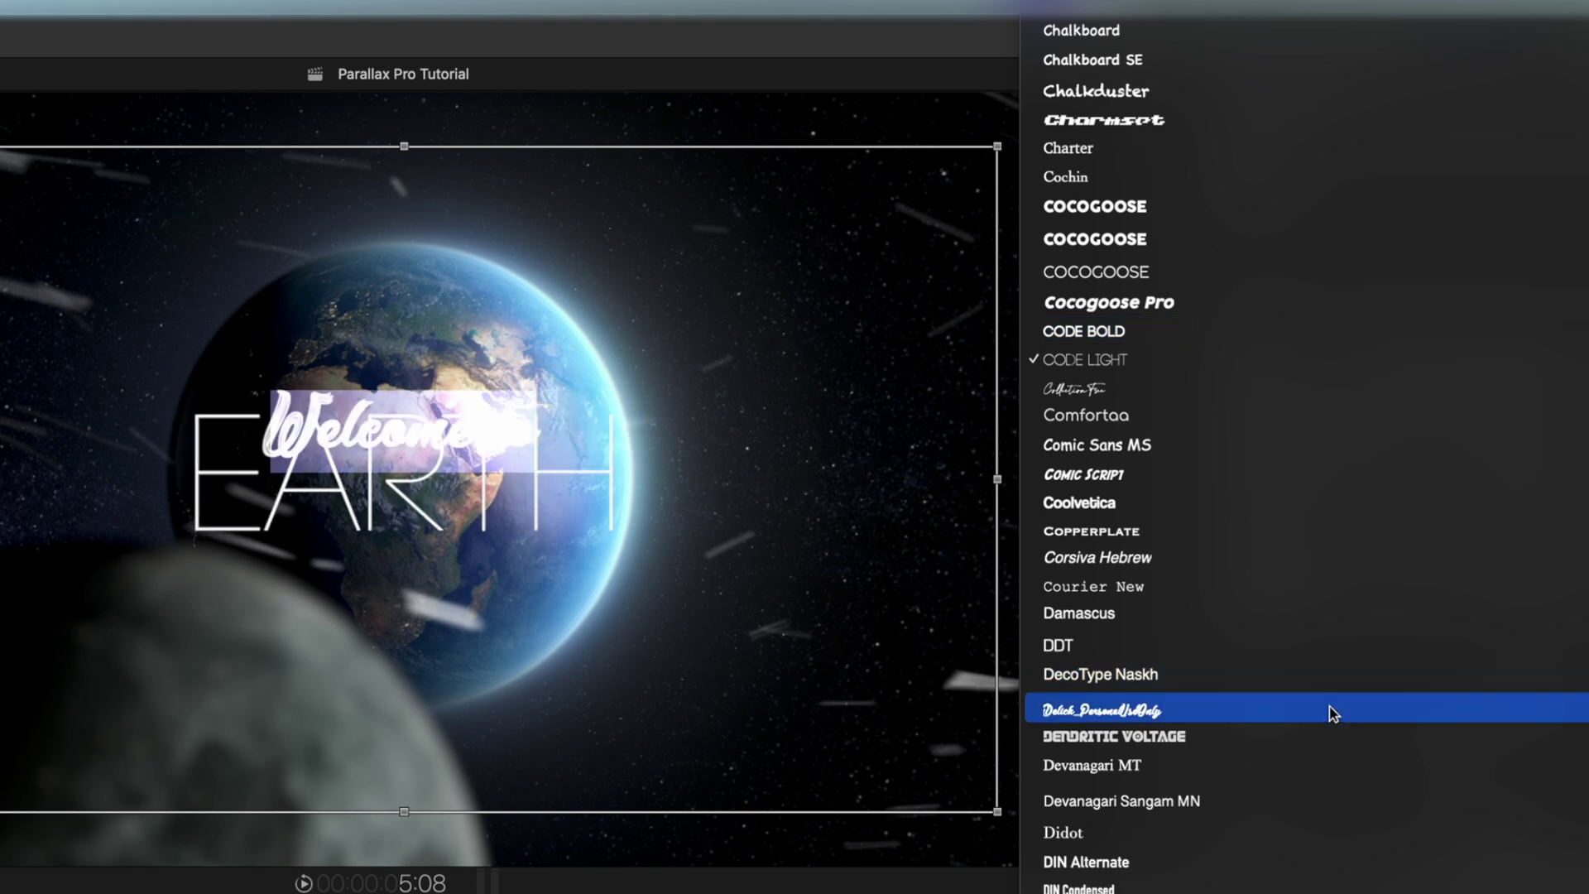
scroll(1338, 696, "down", 10)
left_click(1256, 79)
triple_click(1253, 177)
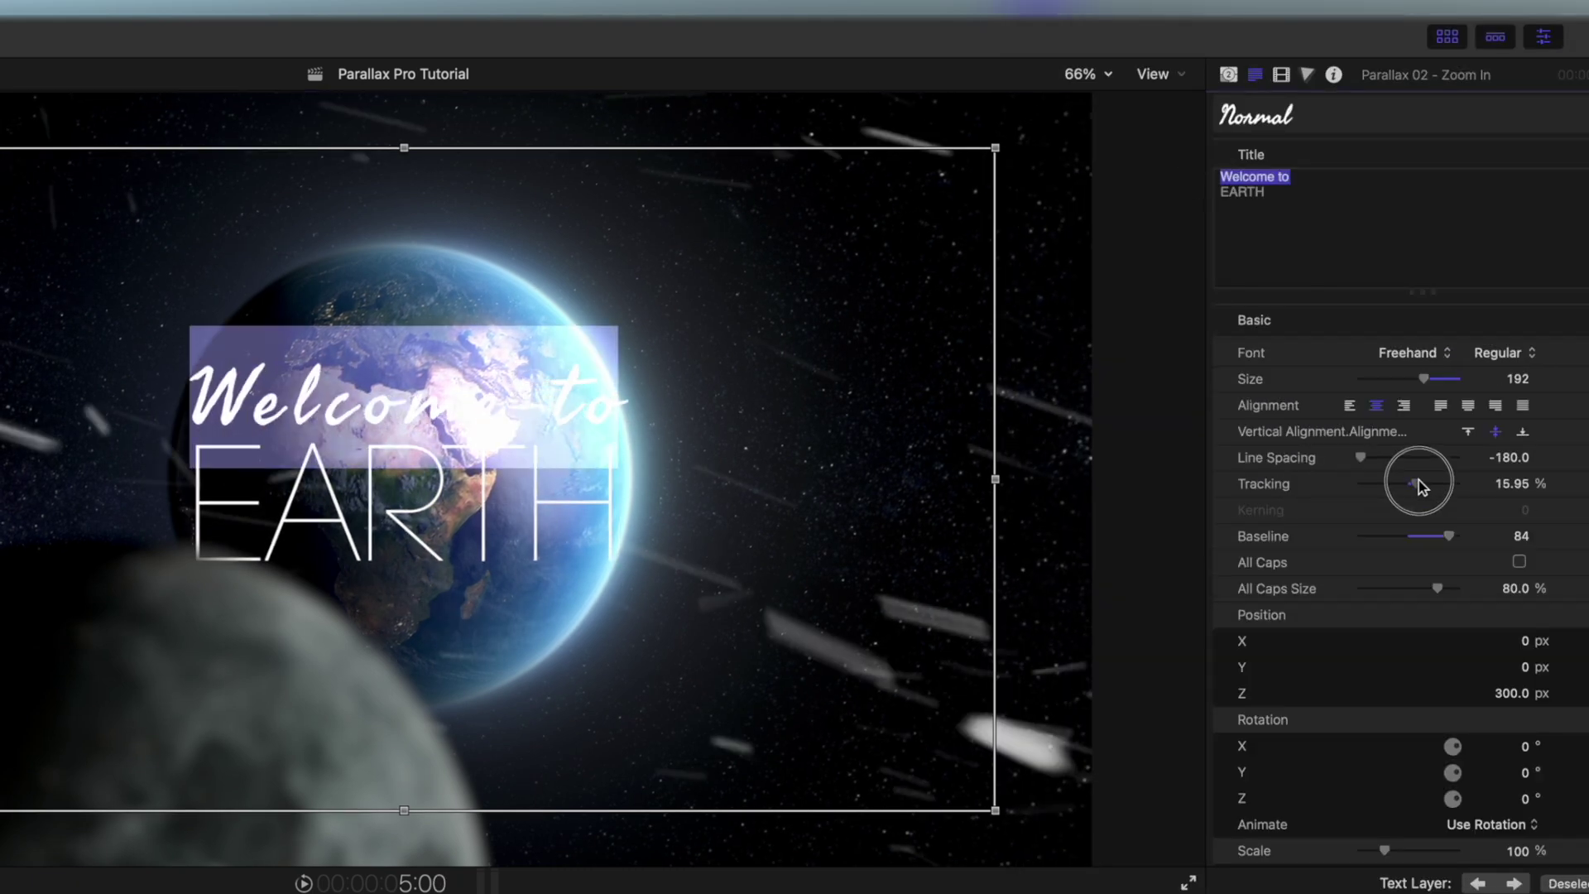
left_click_drag(1421, 483, 1431, 483)
left_click(1229, 75)
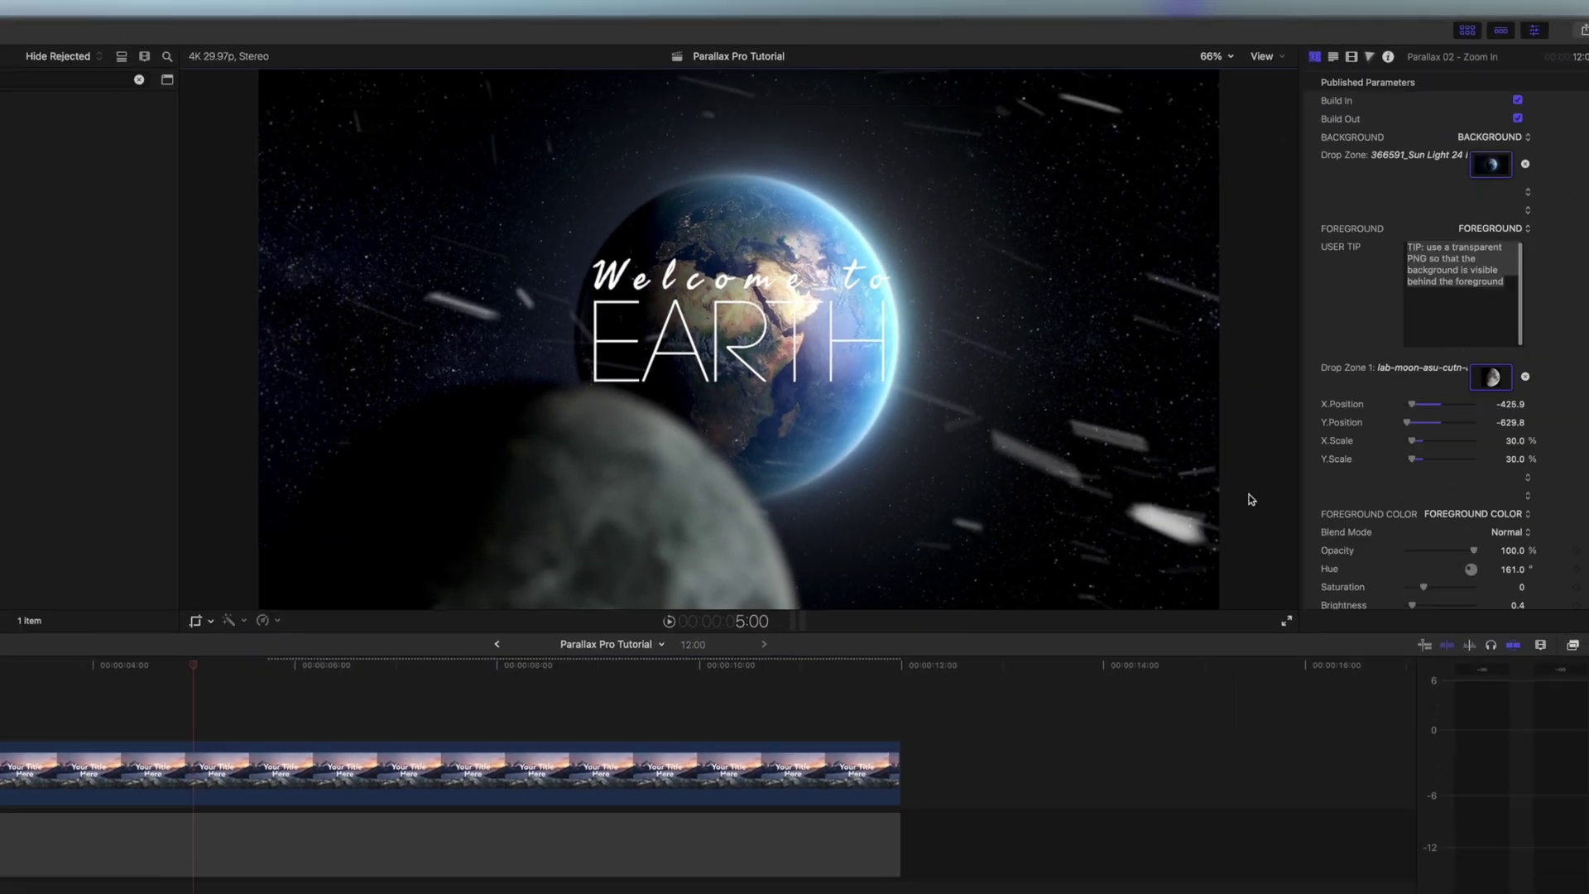
scroll(1354, 328, "down", 10)
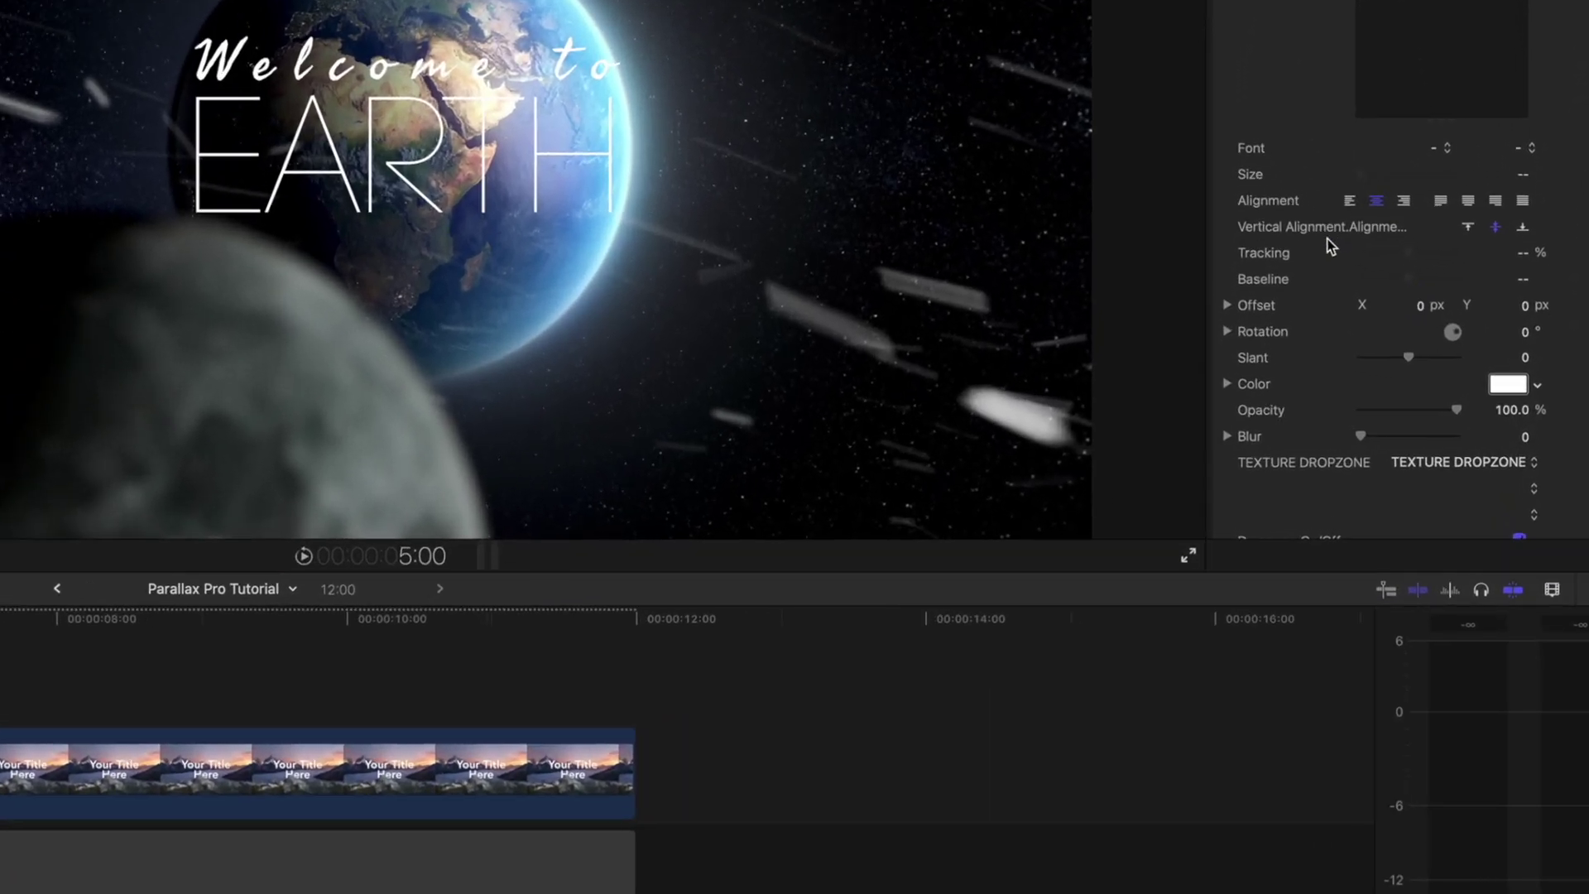
Step: Try the Slant and Blur sliders on EARTH, move to 5:23, and scroll to Texture Dropzone
scroll(1307, 290, "down", 2)
mouse_move(1408, 321)
left_mouse_down()
mouse_move(1434, 322)
mouse_move(1387, 320)
mouse_move(1432, 320)
mouse_move(1409, 321)
left_mouse_up()
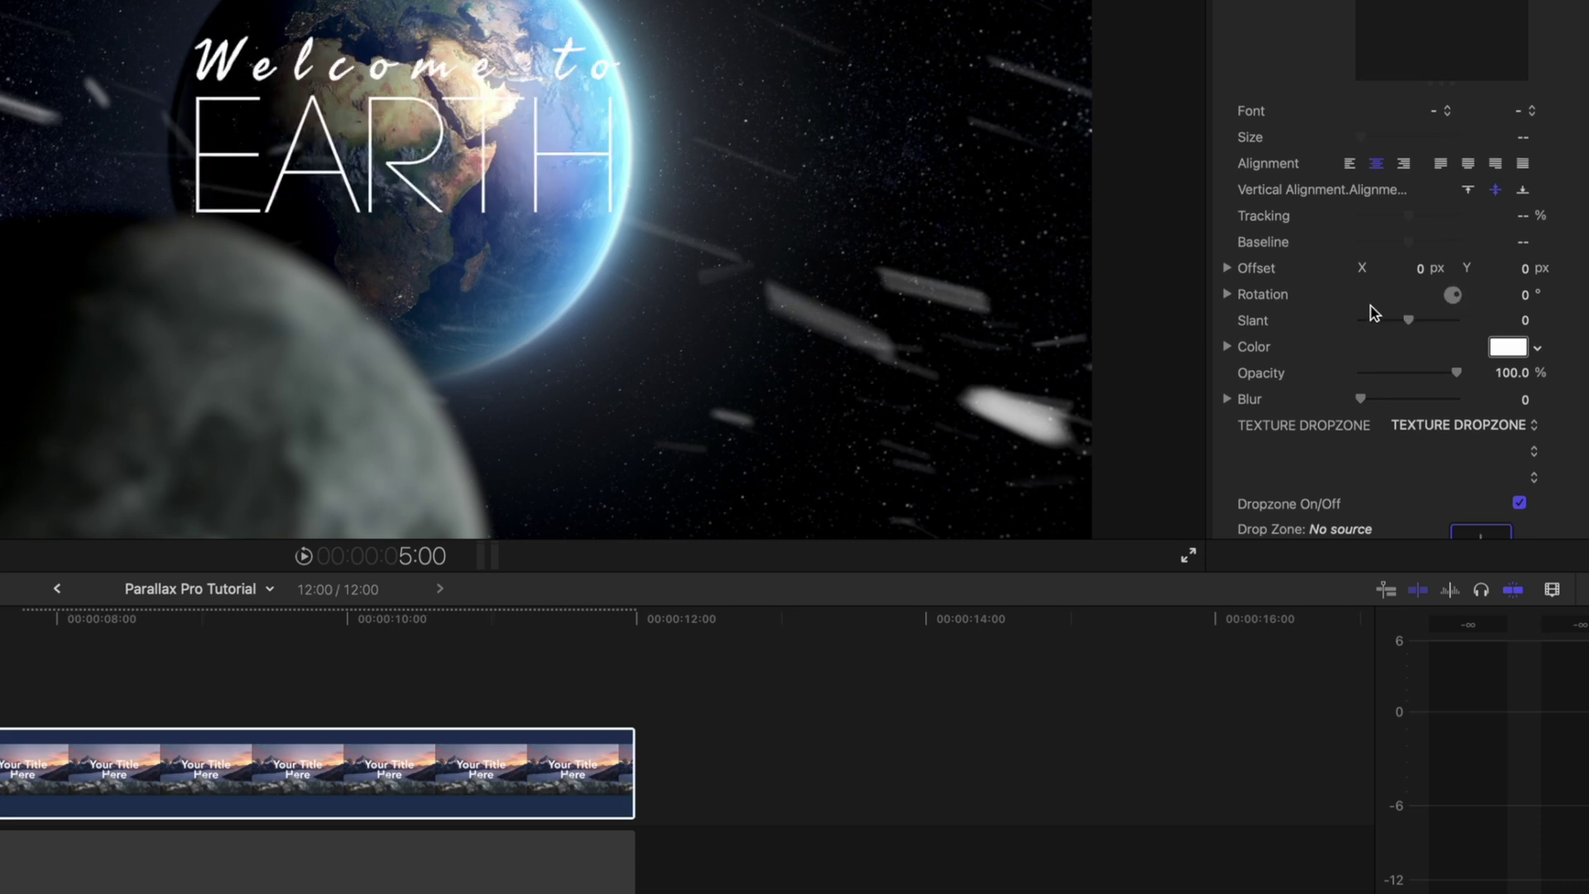
scroll(1279, 302, "down", 2)
scroll(1275, 300, "down", 1)
scroll(1275, 300, "down", 2)
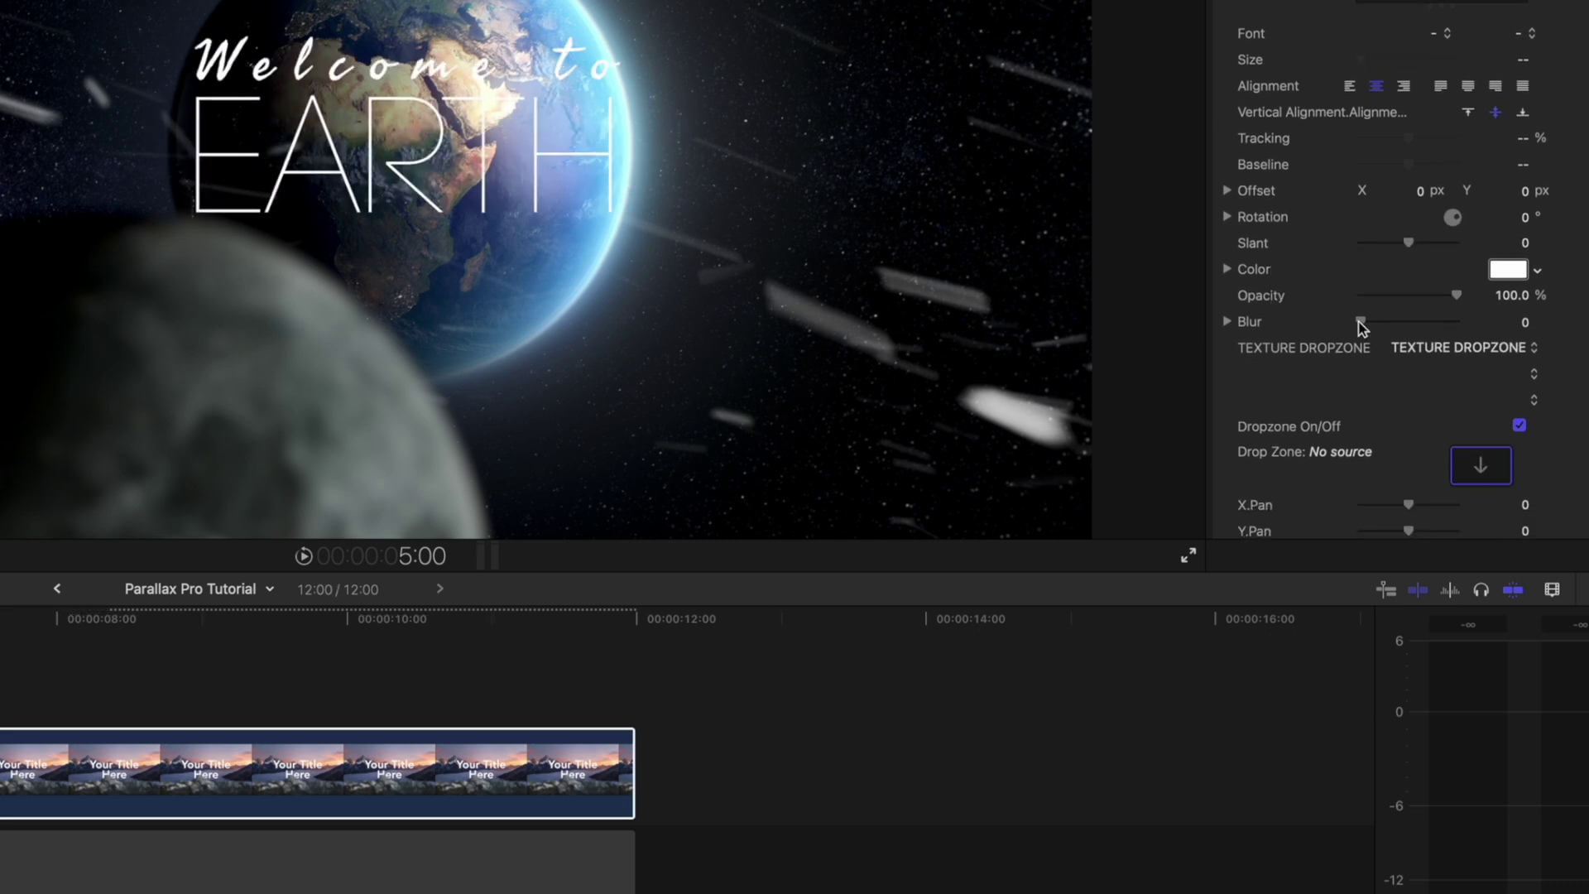
mouse_move(1359, 323)
left_mouse_down()
mouse_move(1430, 320)
mouse_move(1358, 321)
left_mouse_up()
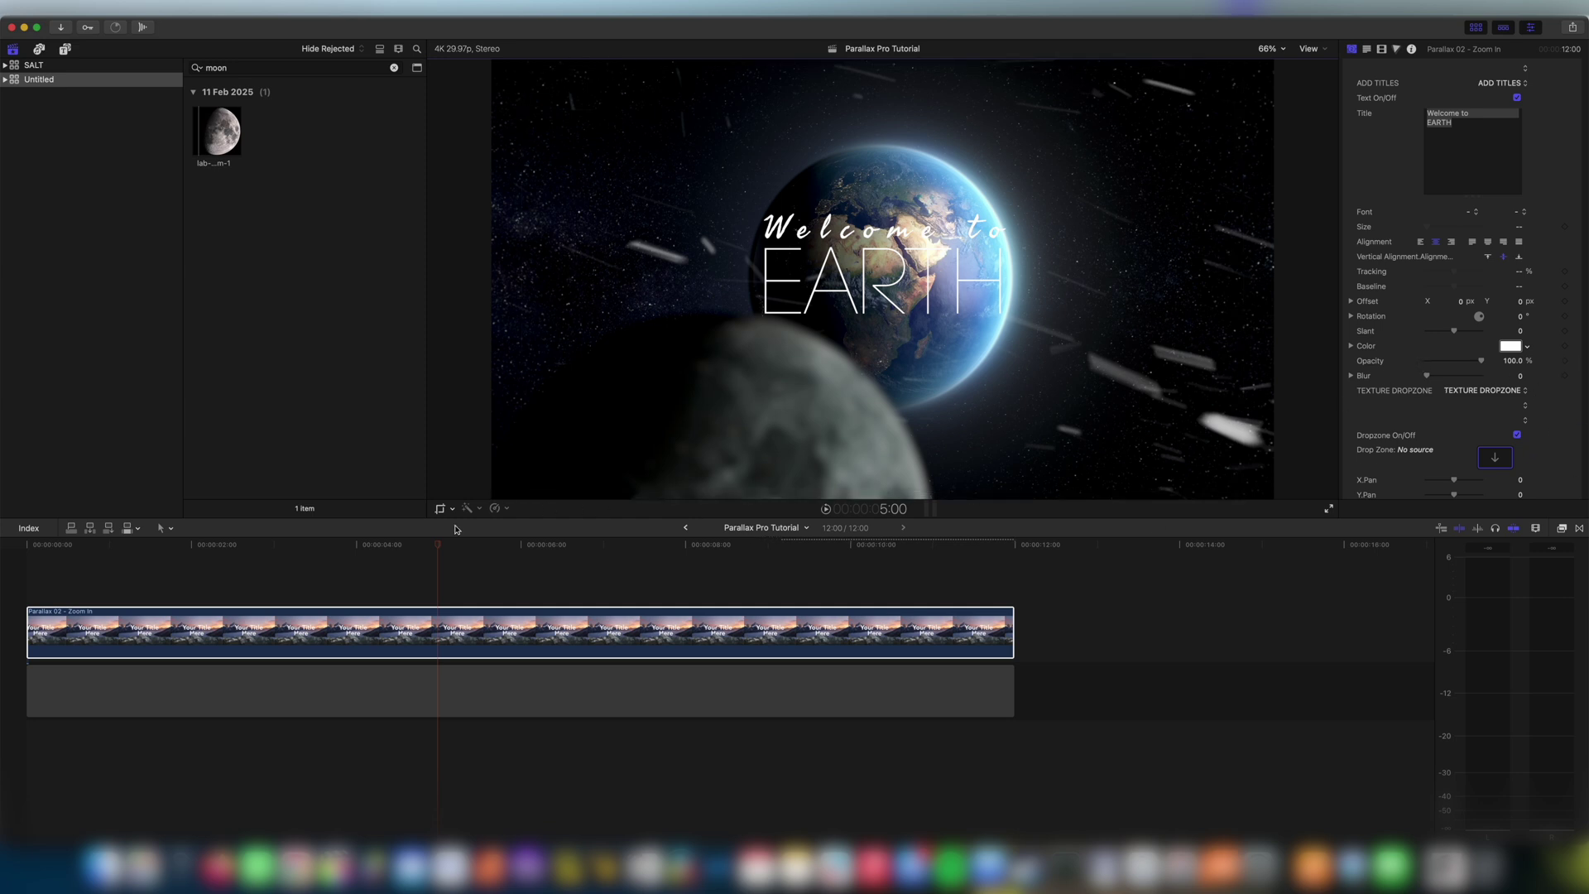
mouse_move(482, 545)
left_mouse_down()
mouse_move(606, 546)
mouse_move(502, 548)
left_mouse_up()
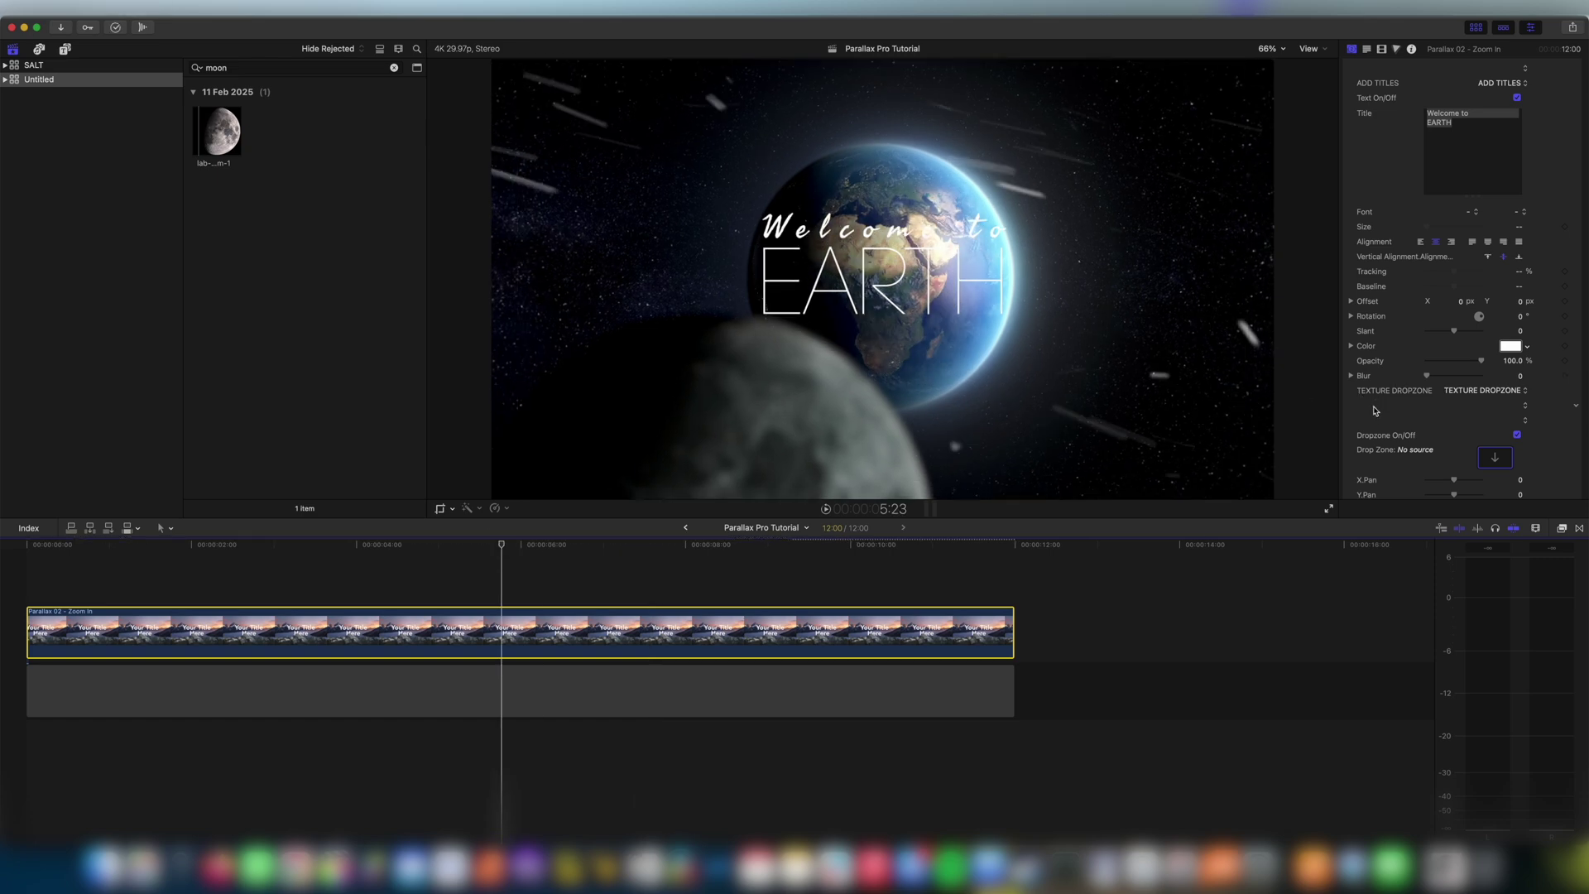
scroll(1376, 411, "down", 3)
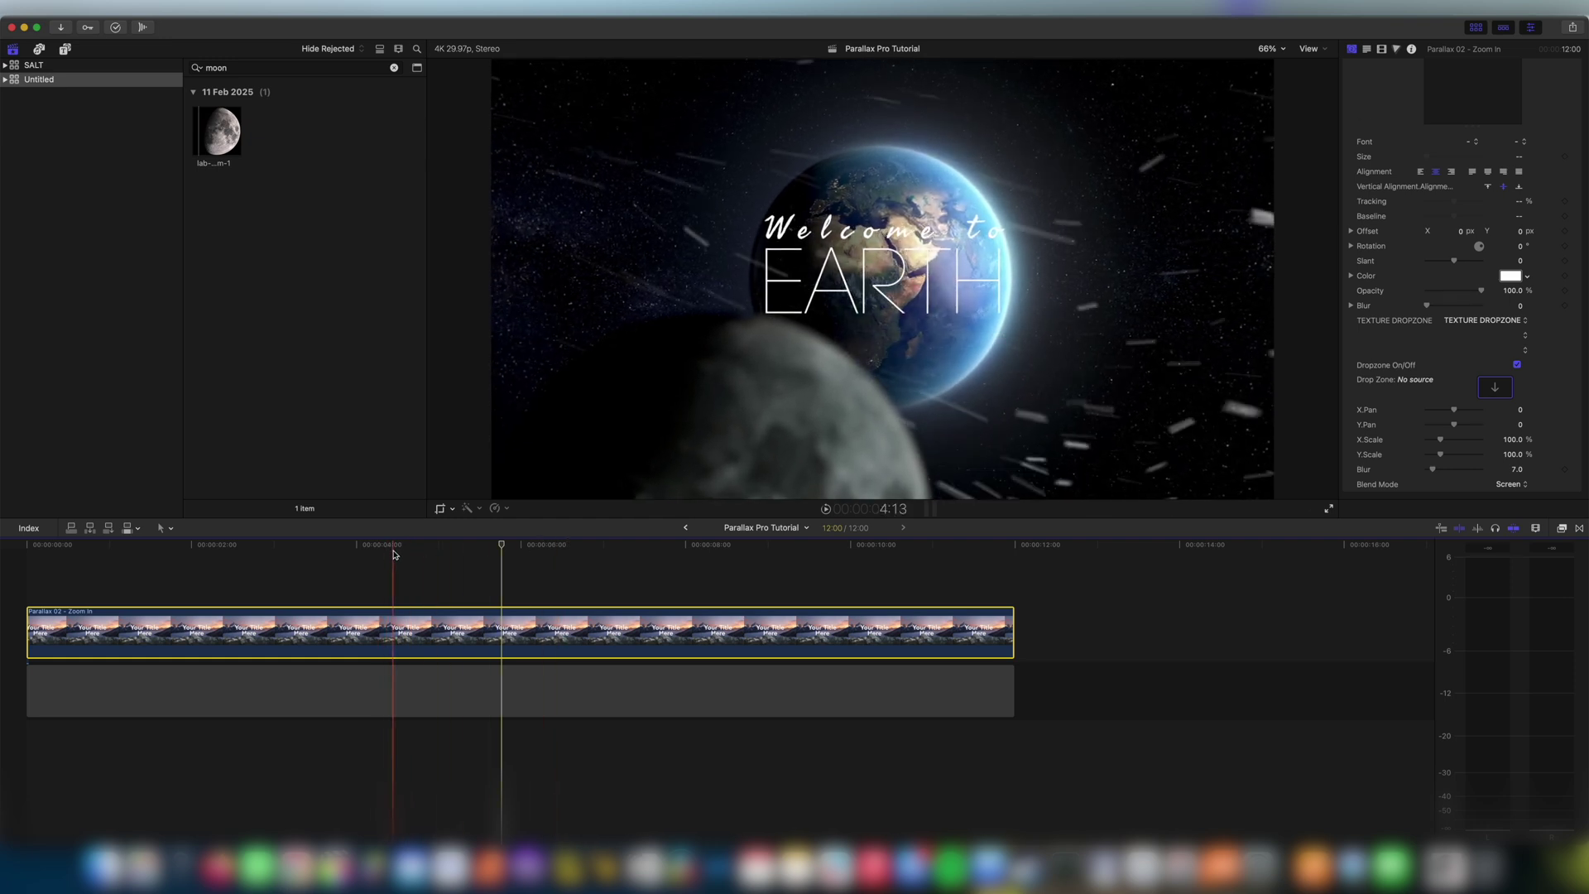
Step: Compare the streak texture off and on, then set the flare's Blend Mode to Screen
left_click(1517, 366)
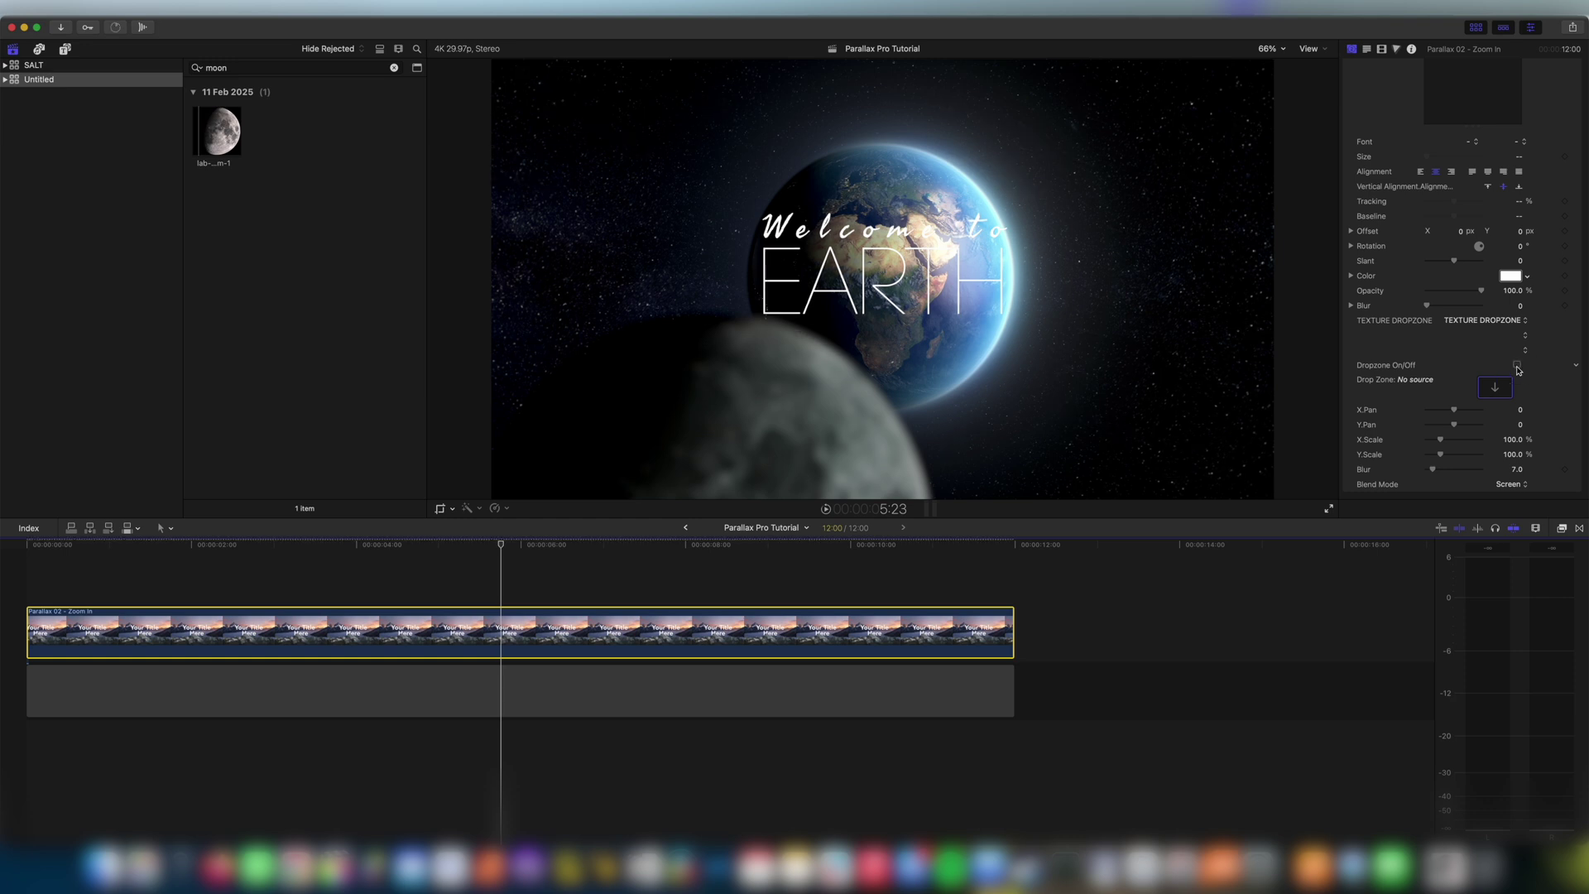
left_click(1517, 366)
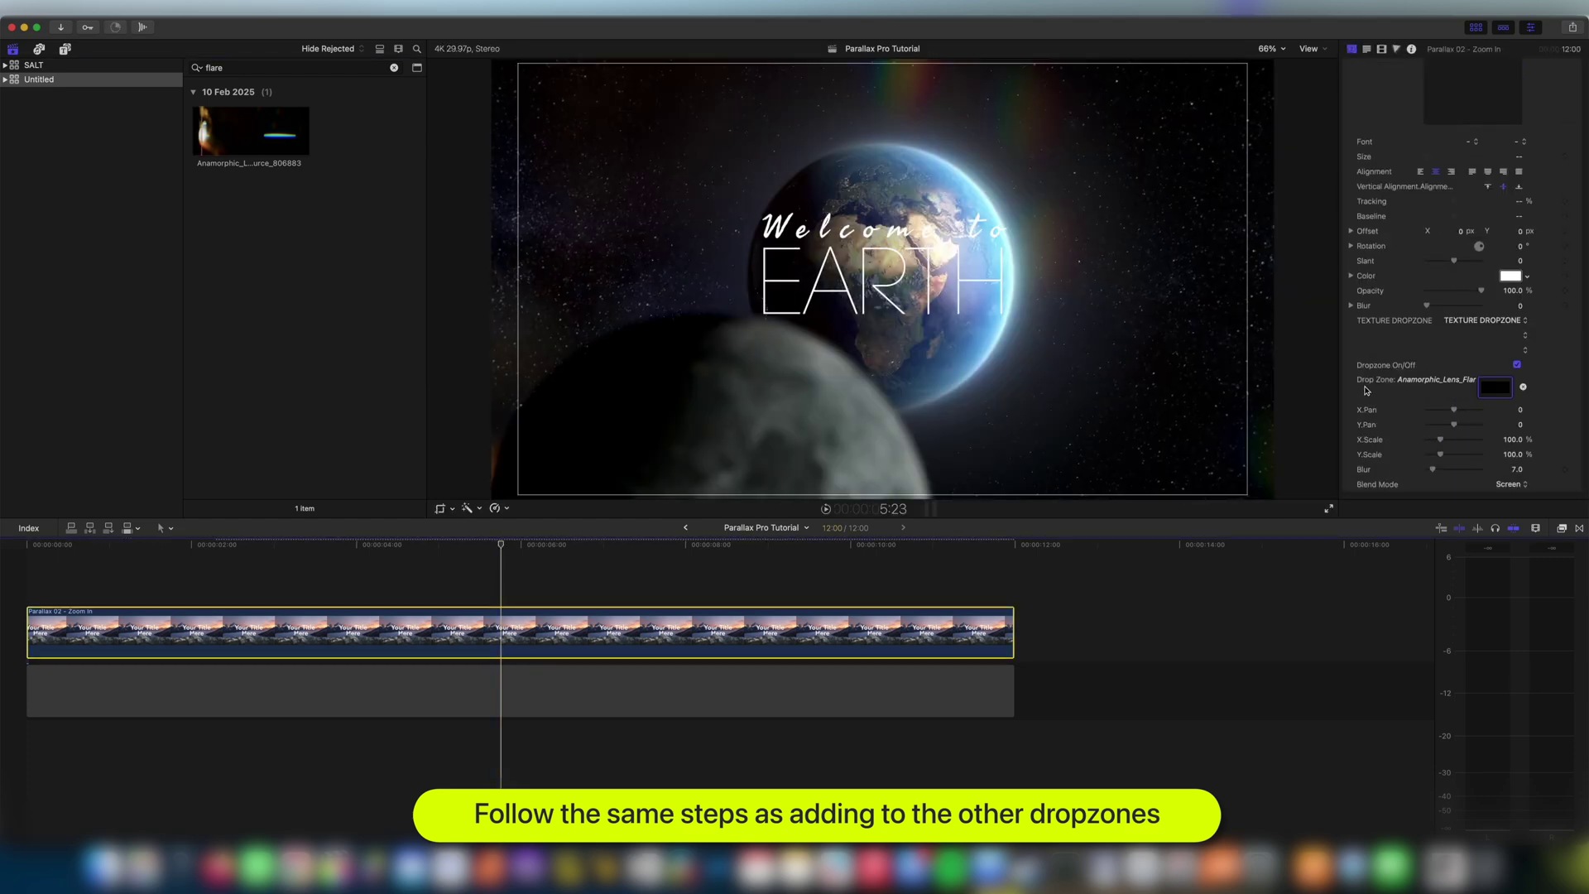
left_click(1496, 484)
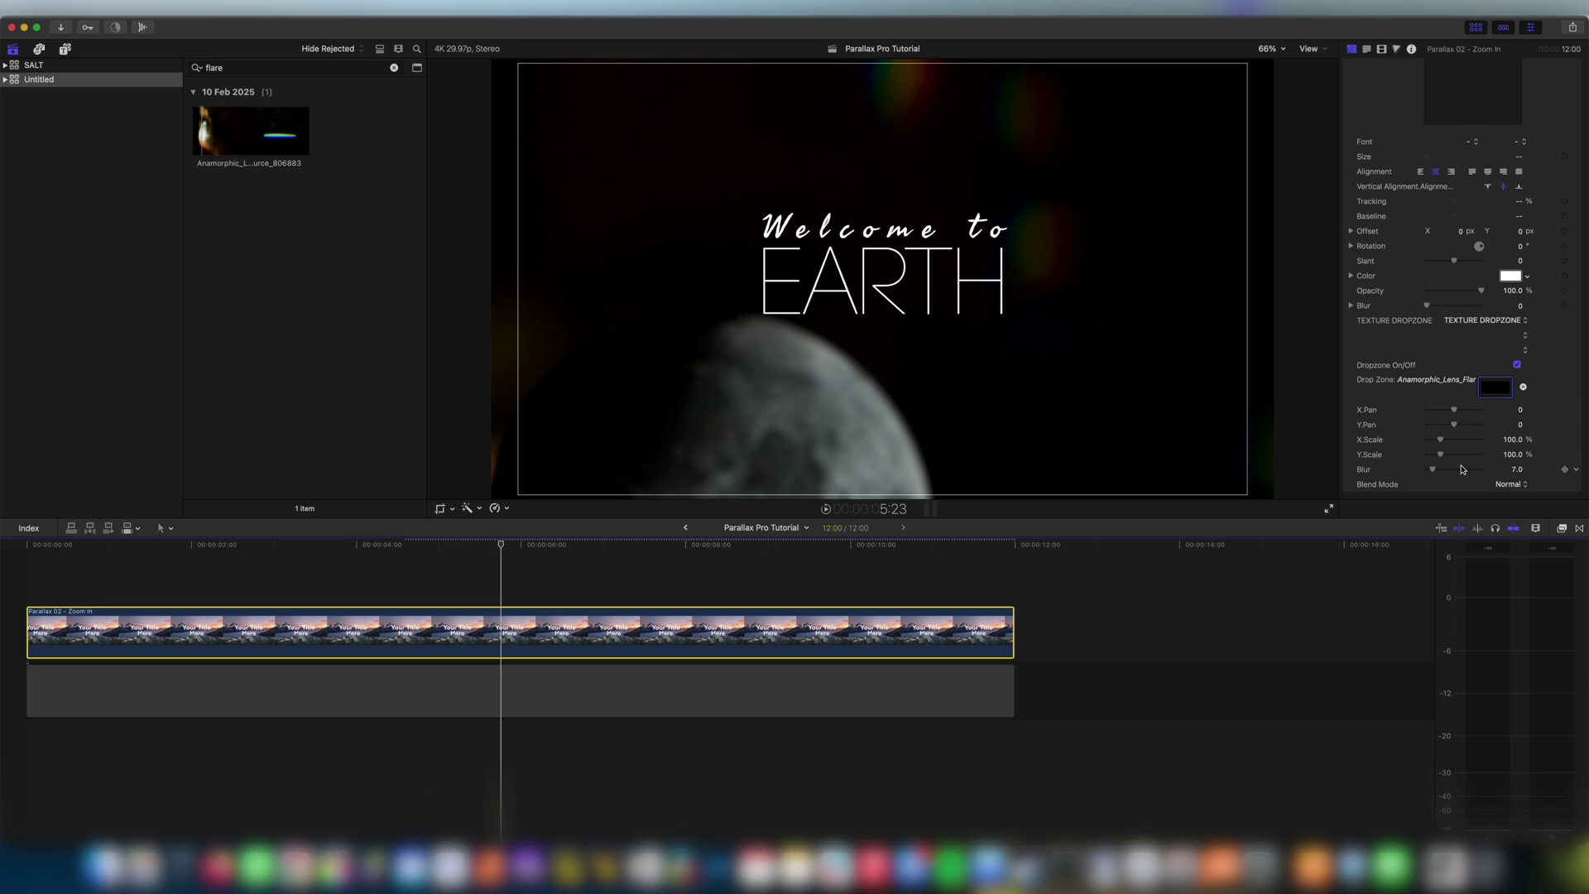
left_click(1507, 488)
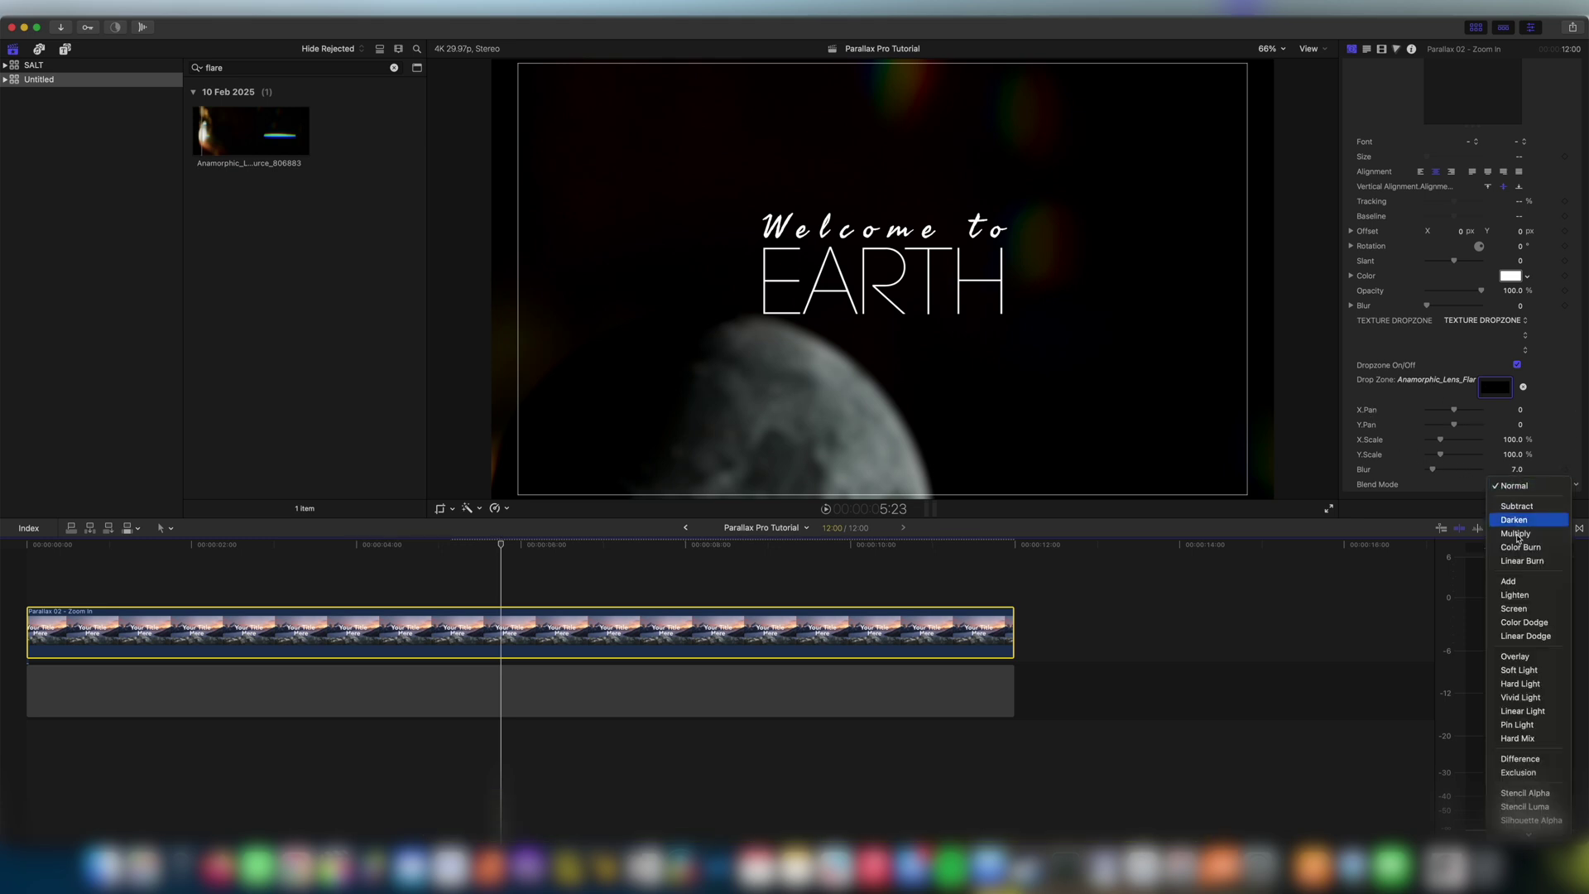
left_click(1535, 609)
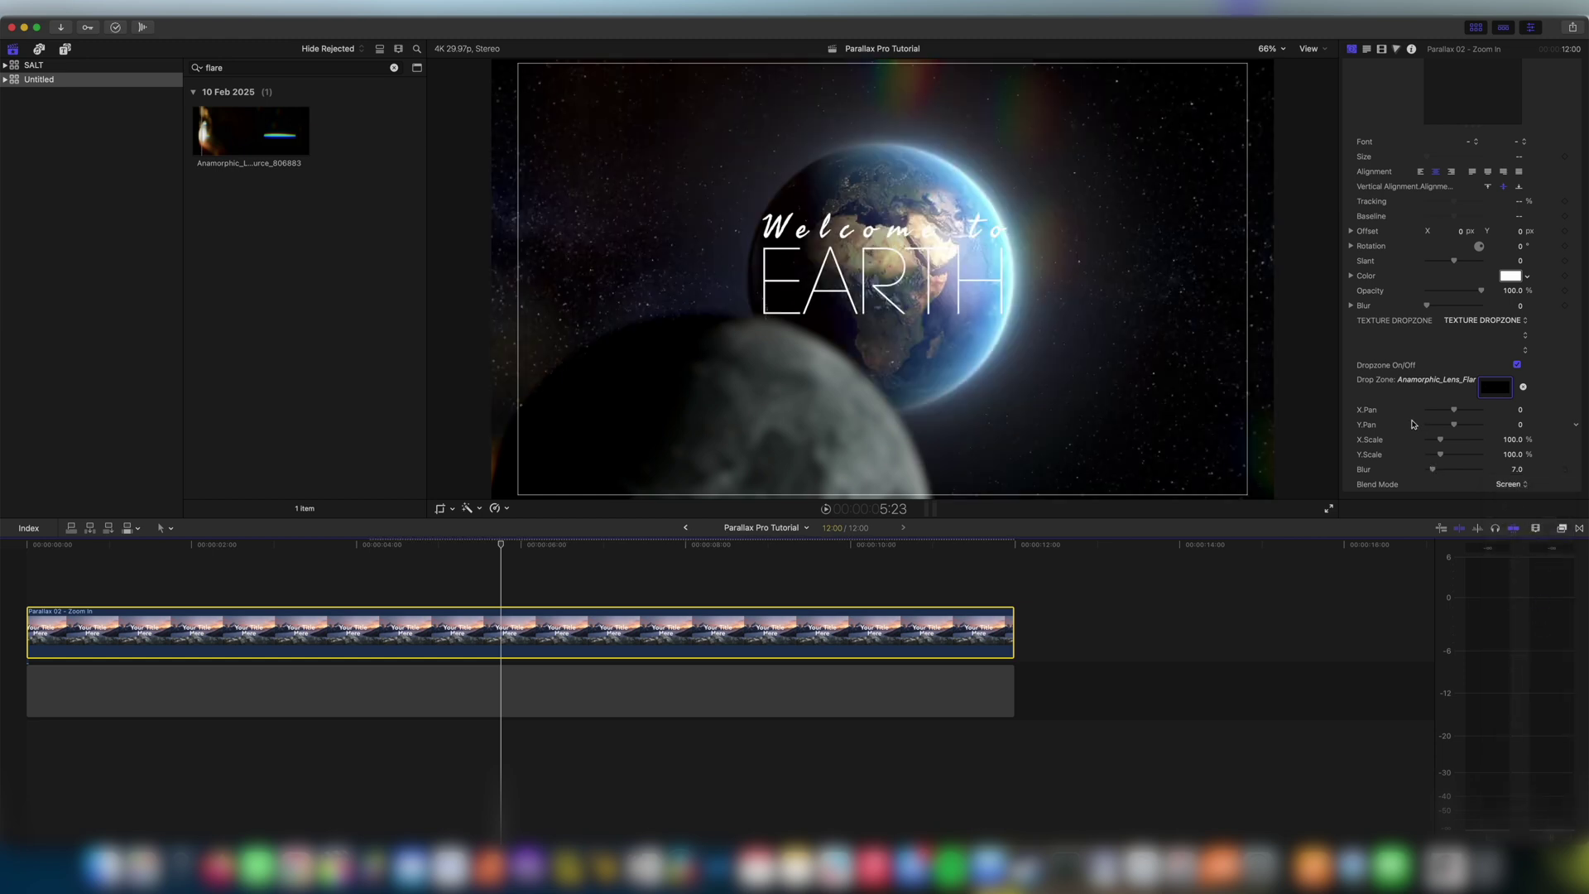
Step: Pan the lens flare to X 435, Y -23 and raise its blur to 14
left_click_drag(1454, 411, 1479, 414)
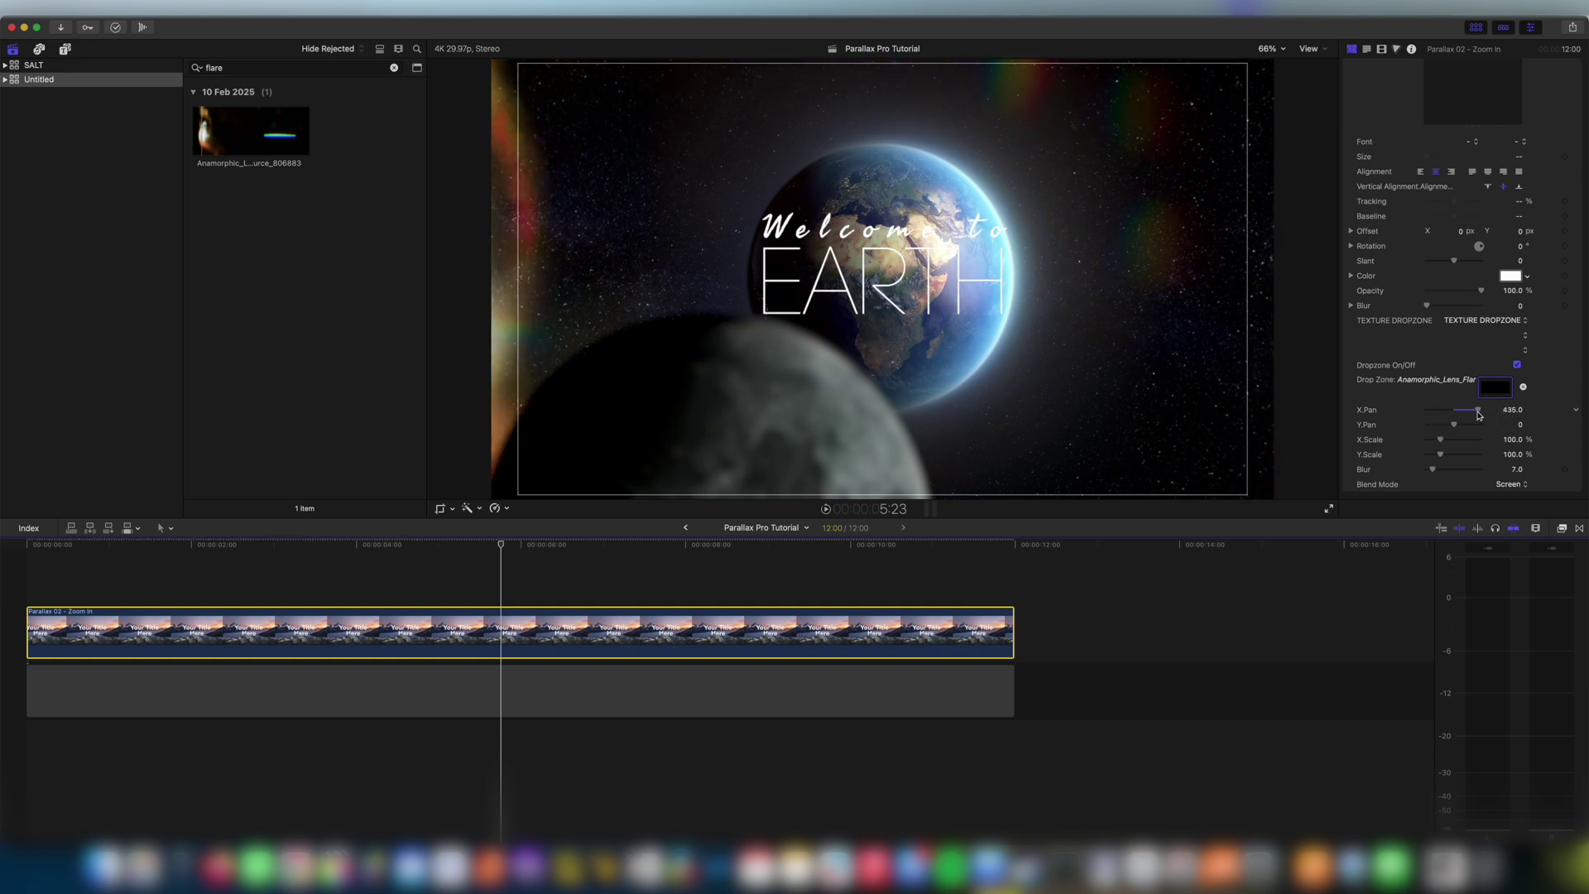
left_click(1456, 427)
left_click_drag(1434, 472, 1441, 473)
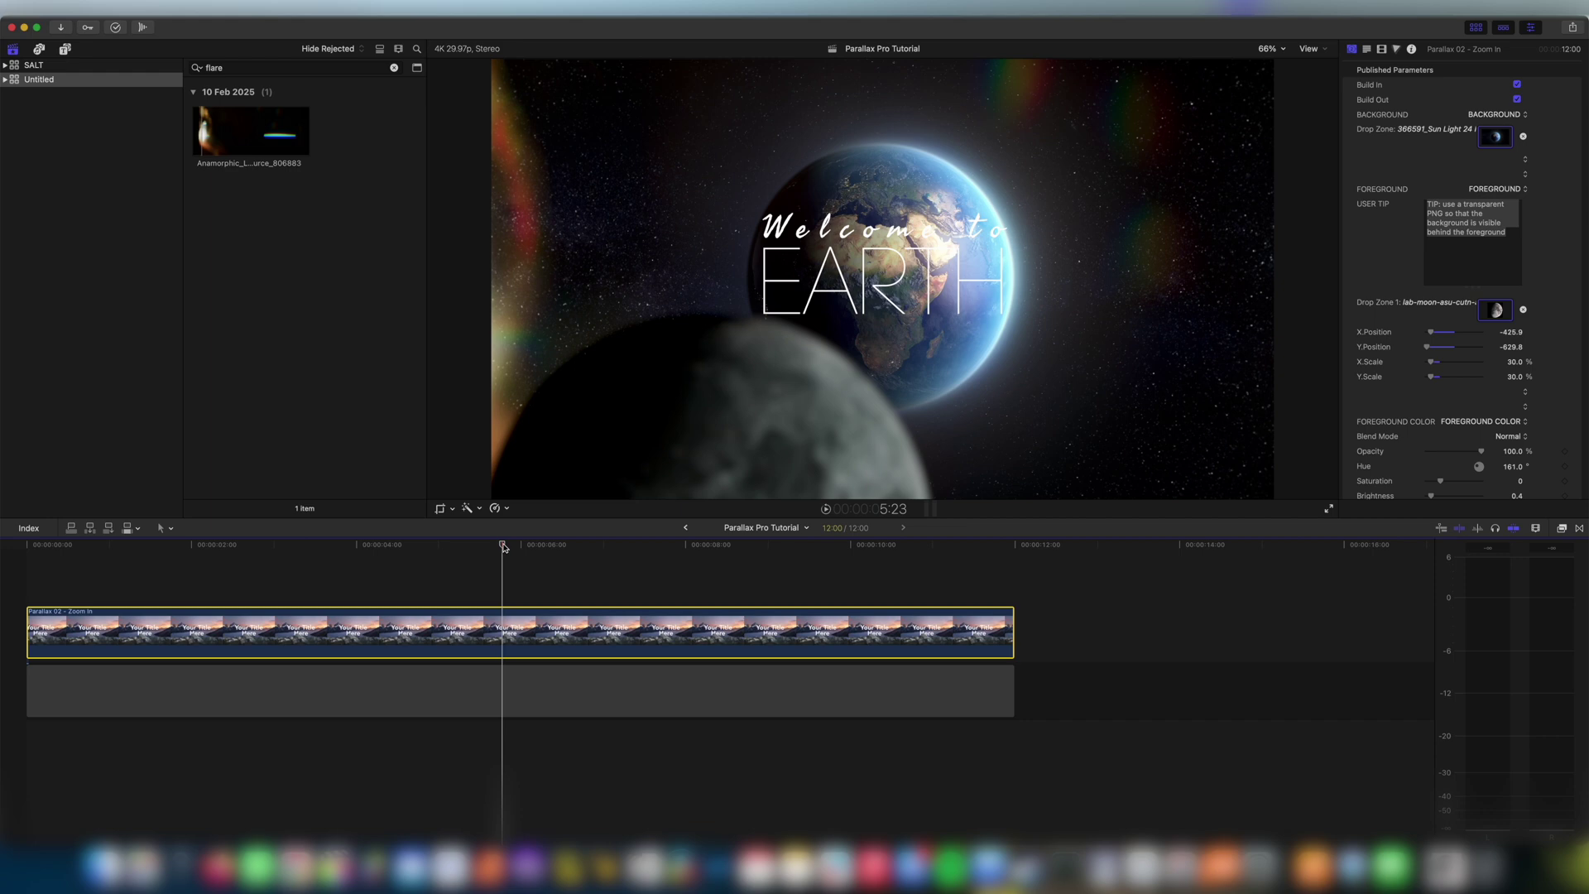
Step: Uncheck Text On/Off in the Add Titles section to hide 'Welcome to EARTH'
scroll(1383, 390, "down", 10)
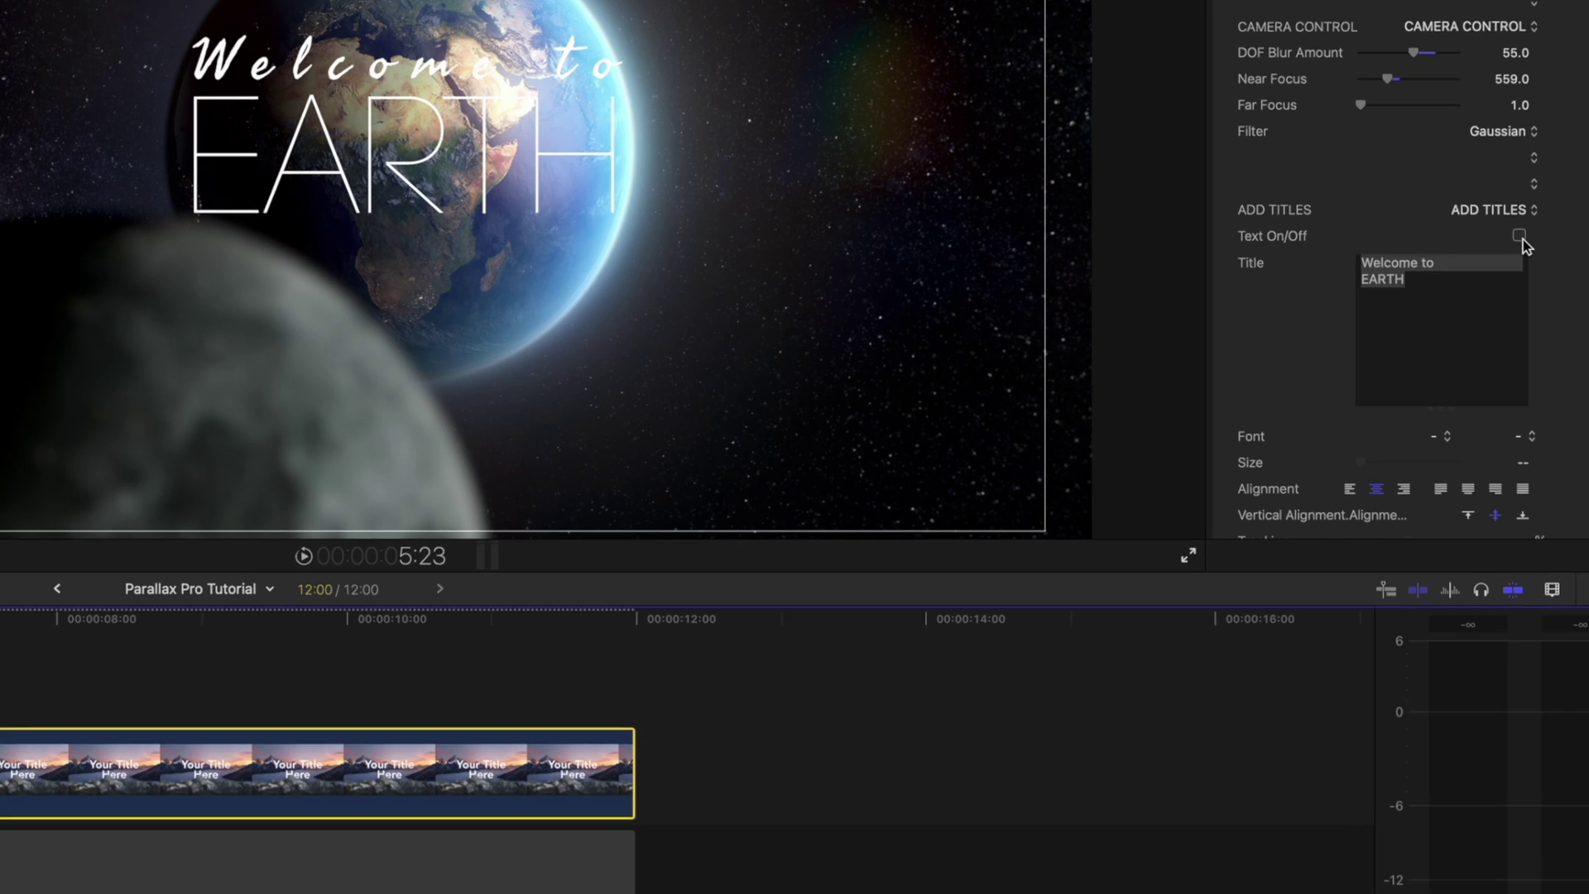
left_click(1517, 326)
scroll(1522, 240, "down", 12)
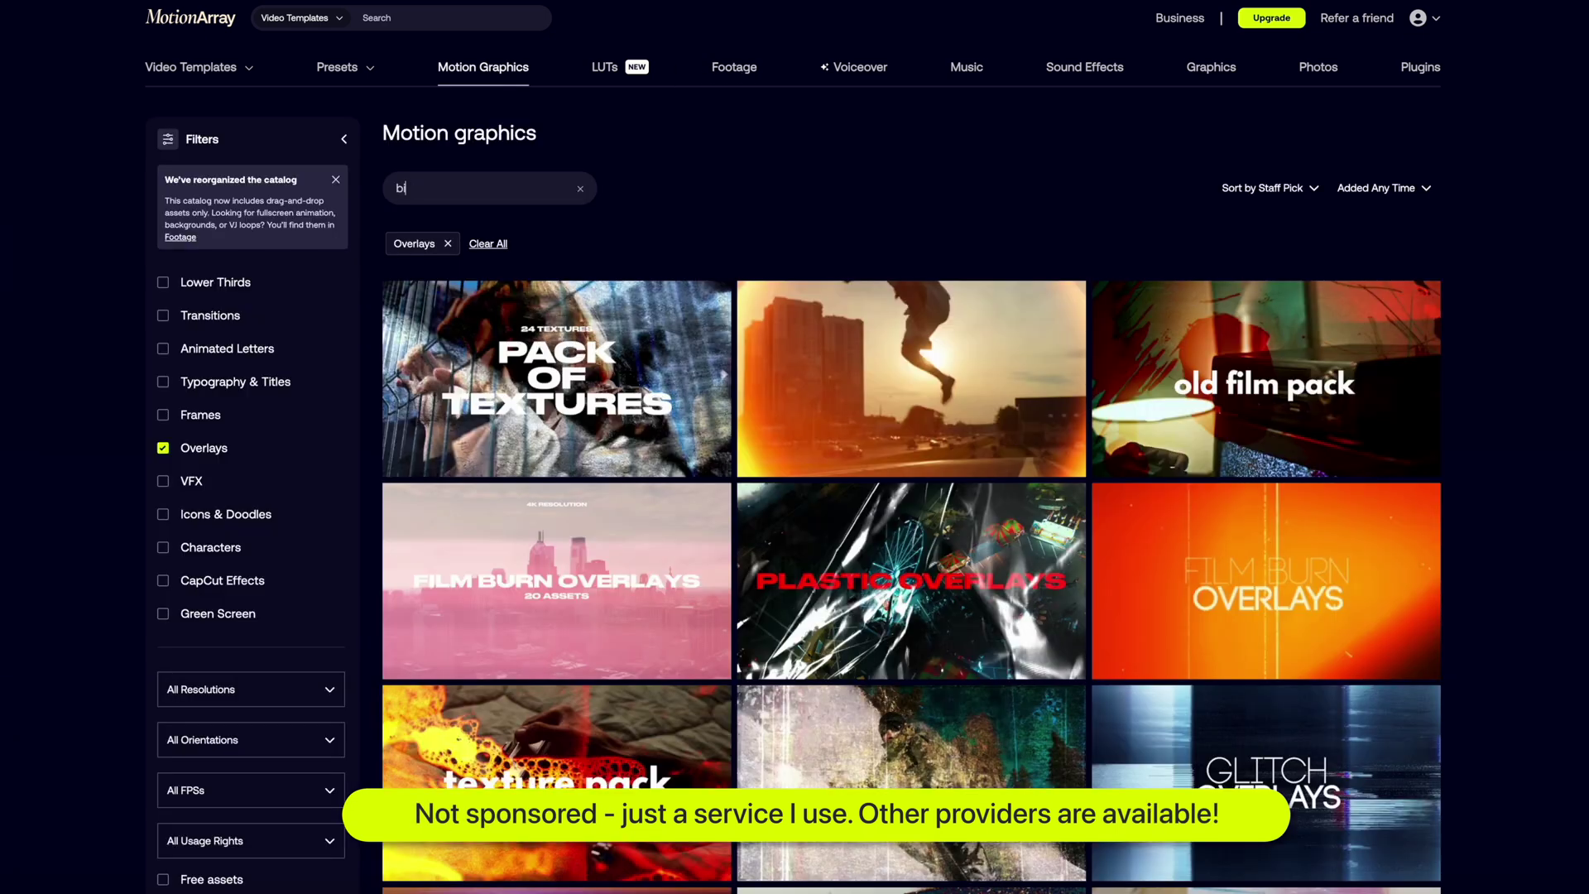
Step: Search the overlays for 'birds' and open the A Flock Of Birds Fly Left To Right page
key("Return")
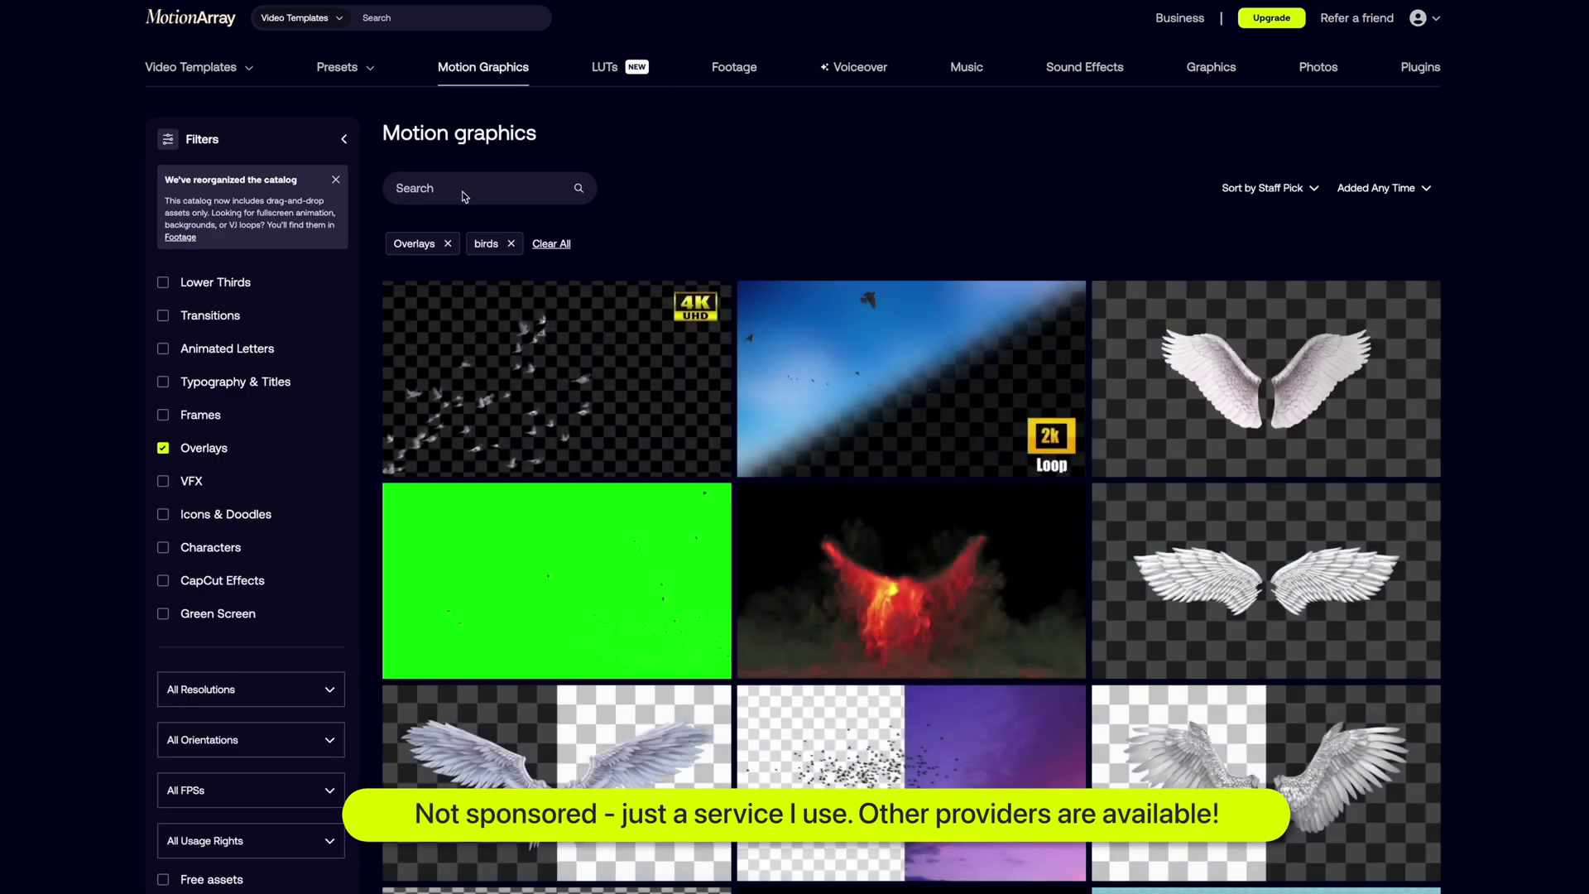
mouse_move(616, 417)
mouse_move(803, 415)
scroll(808, 409, "down", 3)
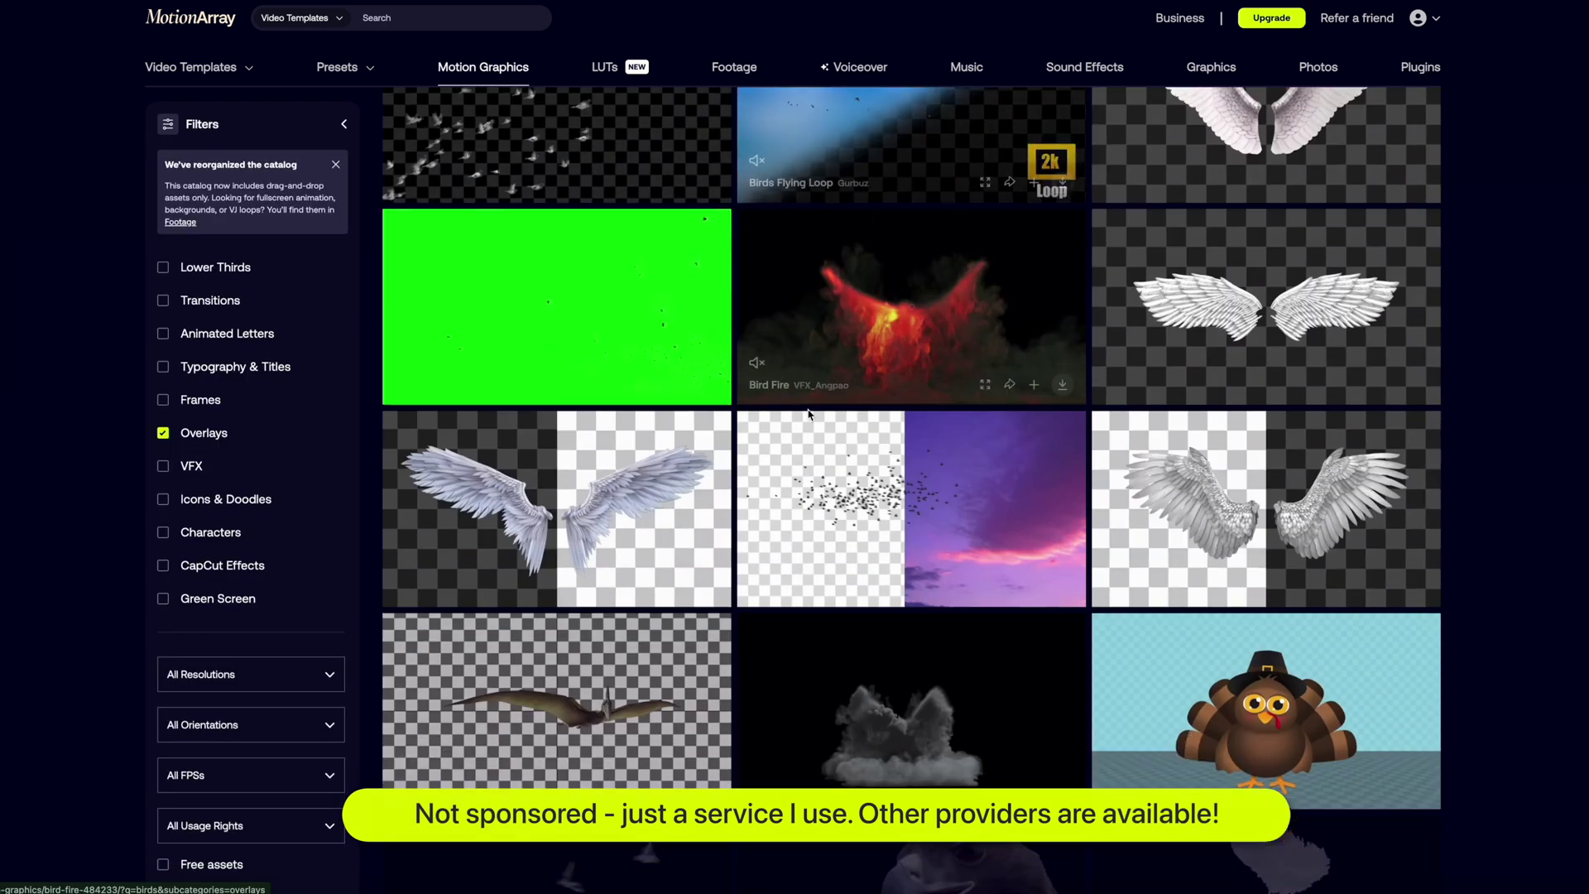
mouse_move(885, 496)
left_click(897, 498)
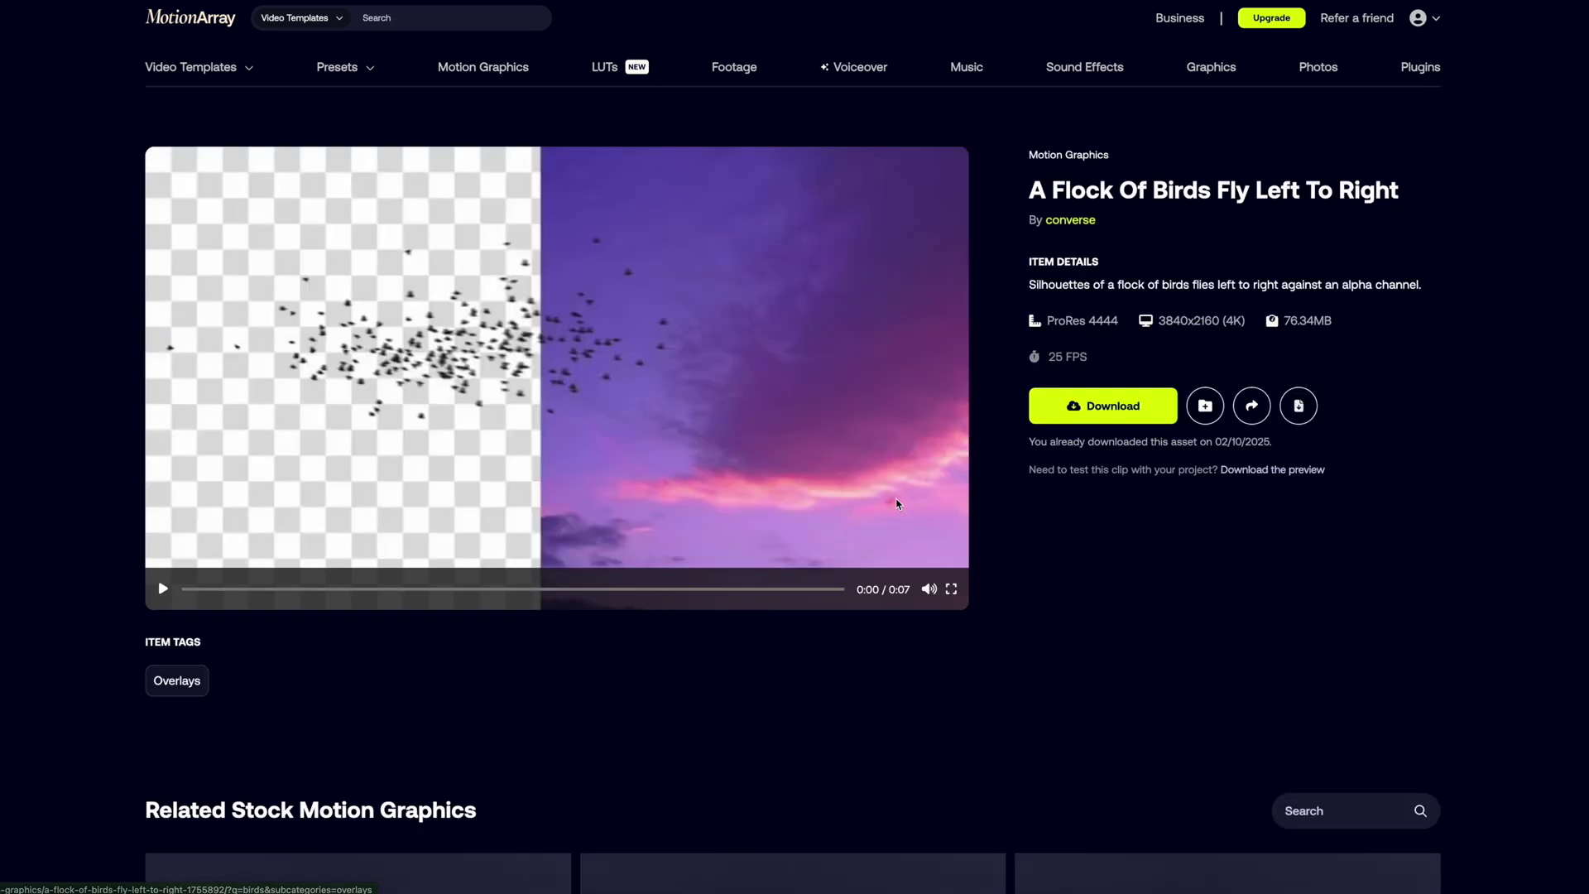